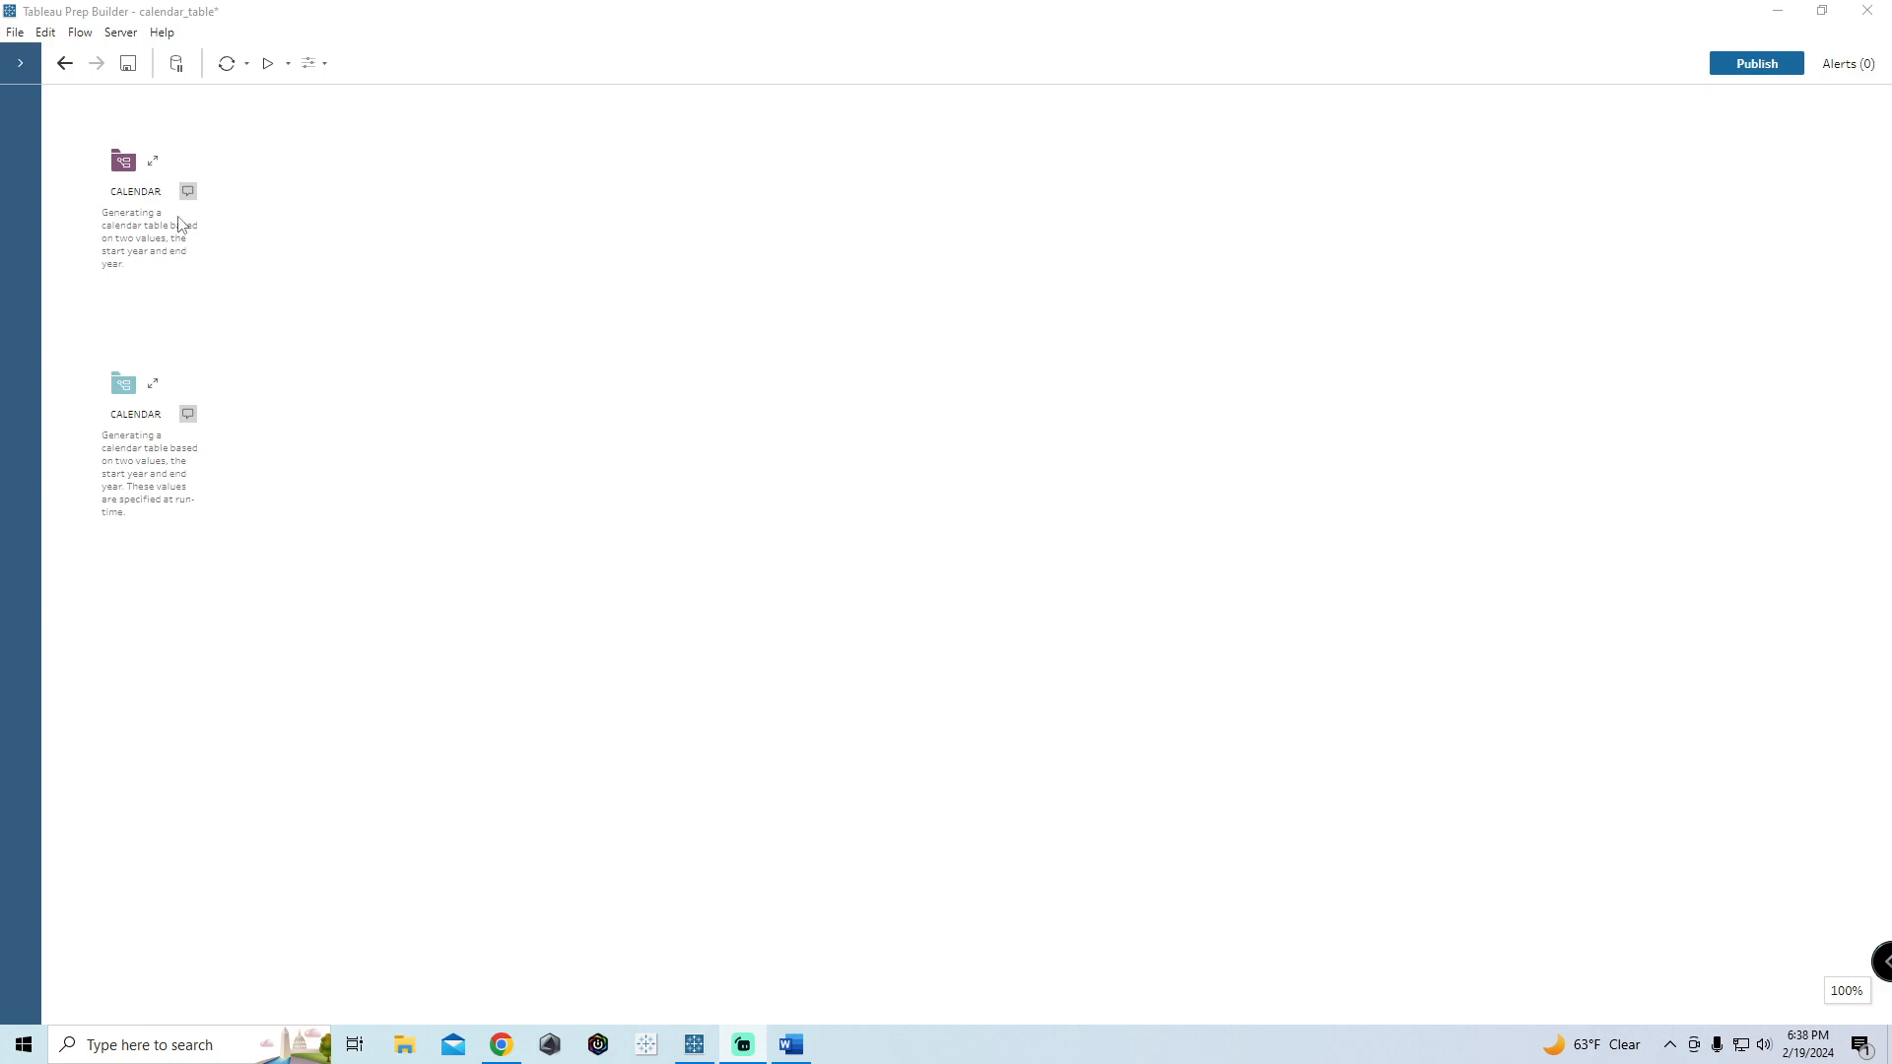
Step: Expand the first CALENDAR group and examine its SOURCE FILE input and the rows produced by GENERATE DAY
click(153, 161)
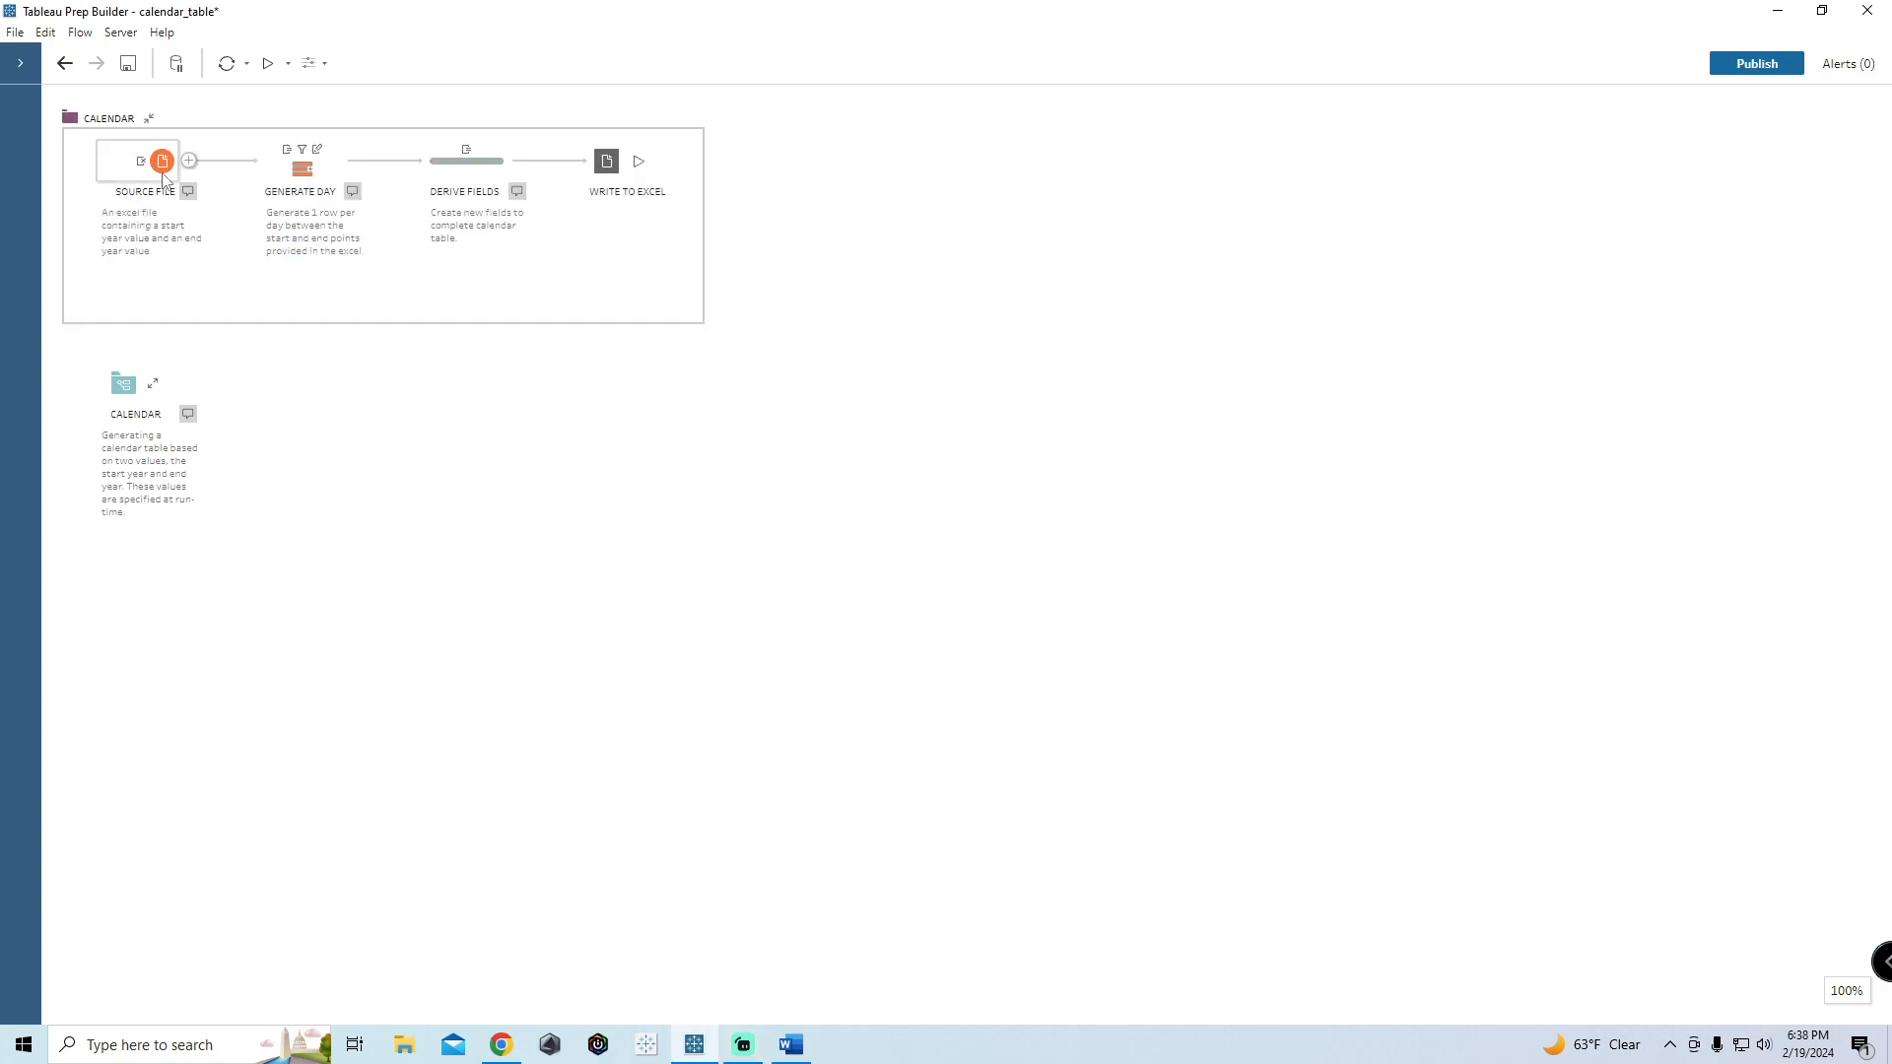
click(161, 166)
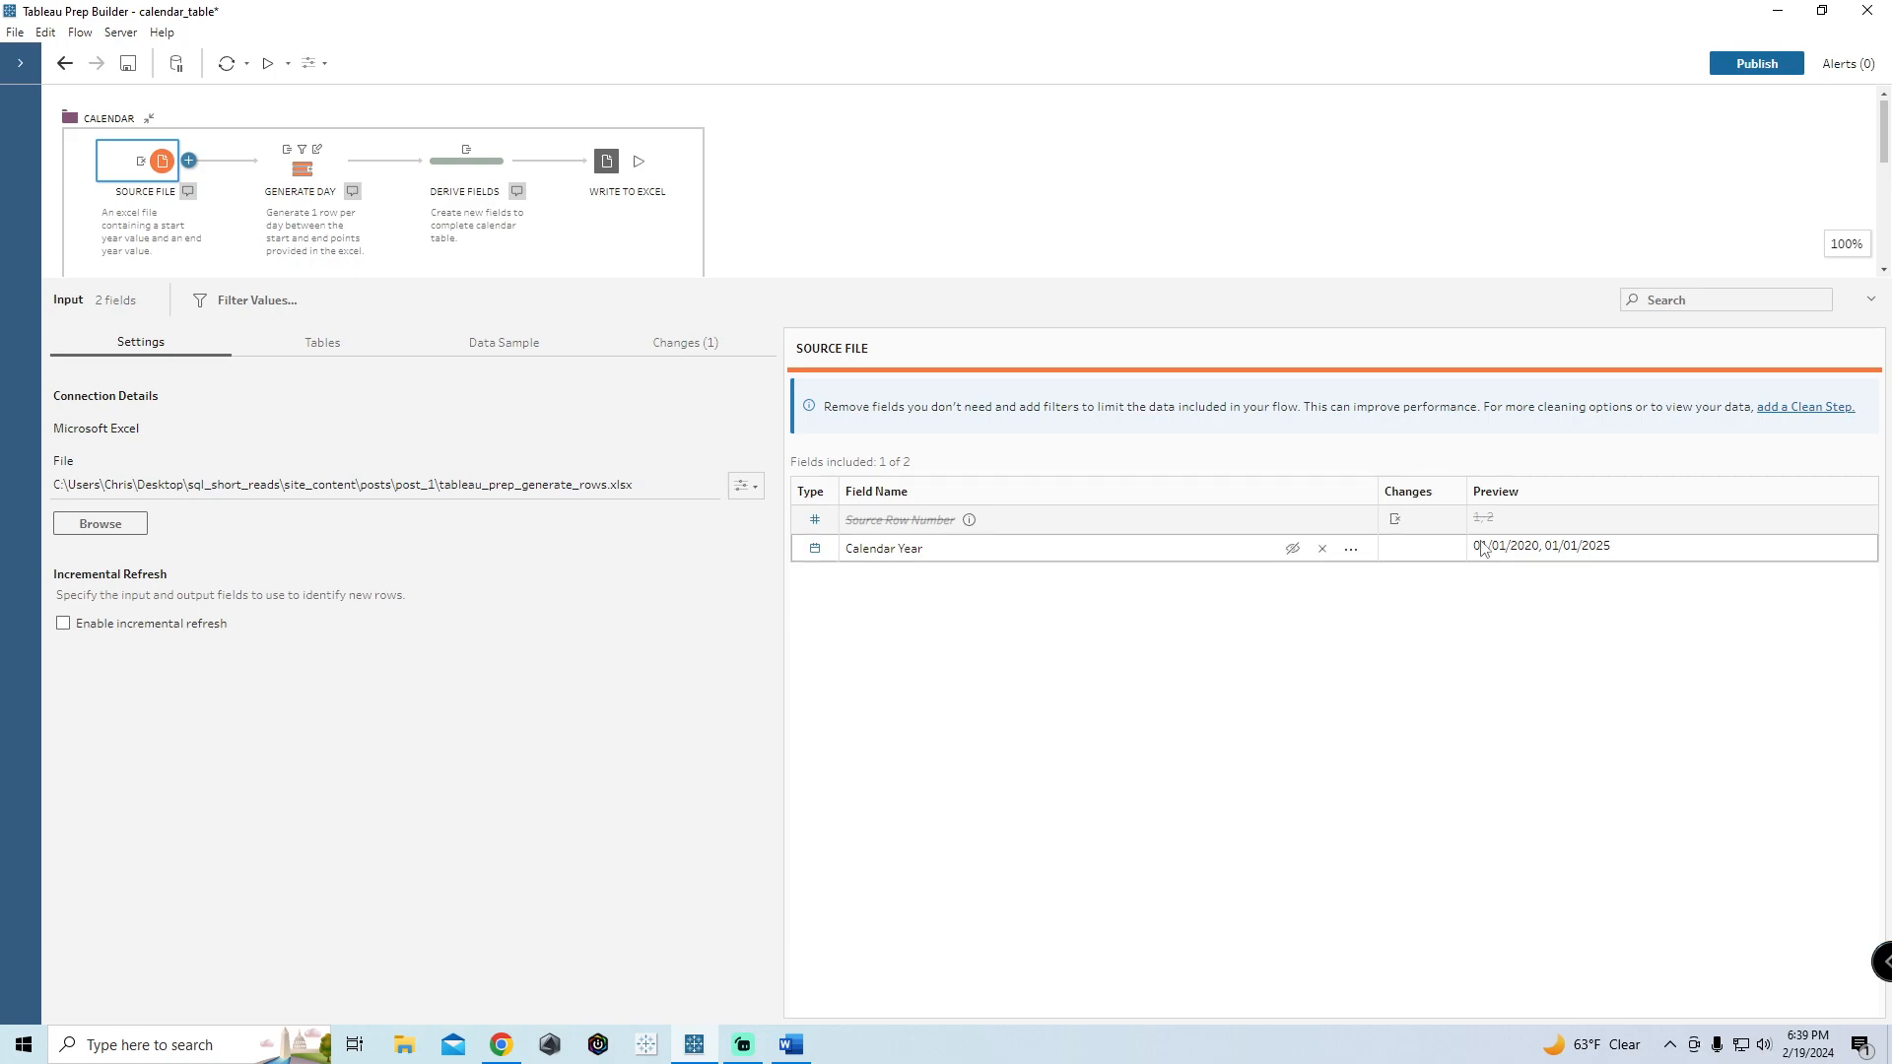
click(305, 194)
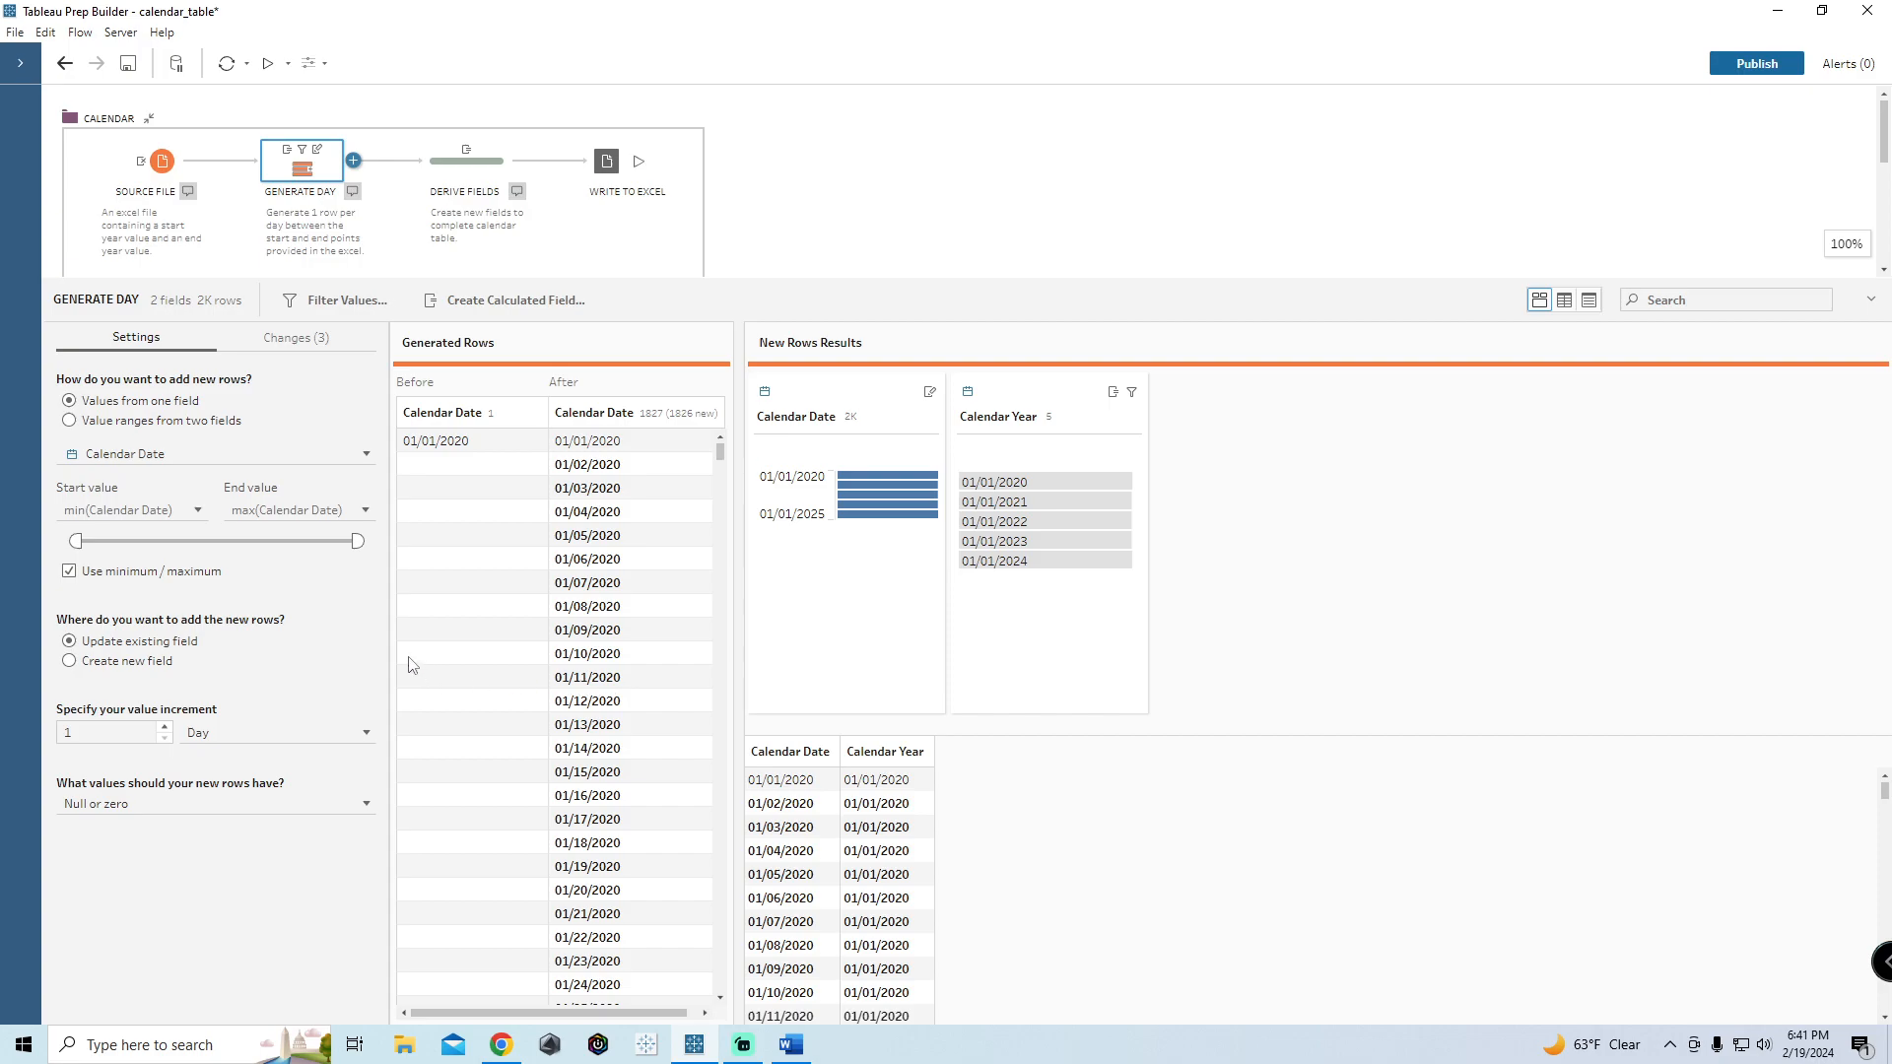
drag(717, 447, 702, 991)
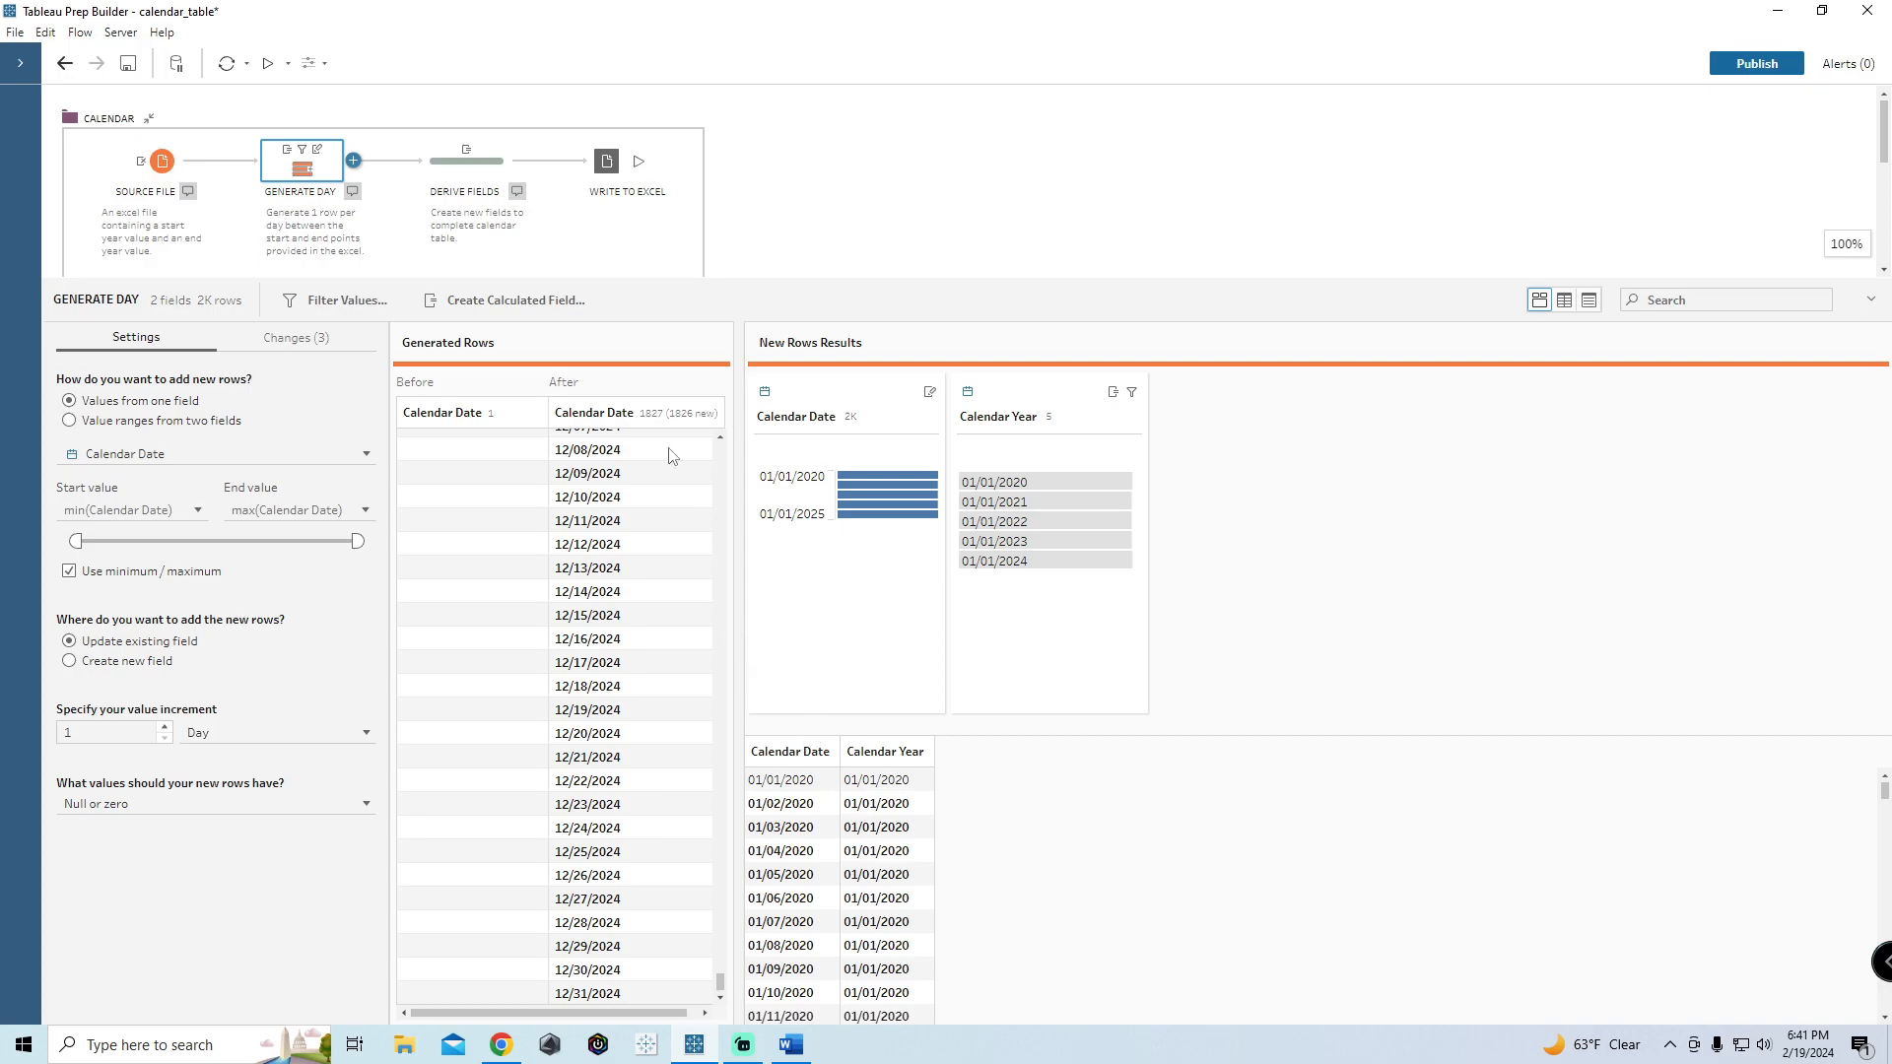
Step: Review the calculated fields in the DERIVE FIELDS step and inspect the Calendar Week formula
click(454, 173)
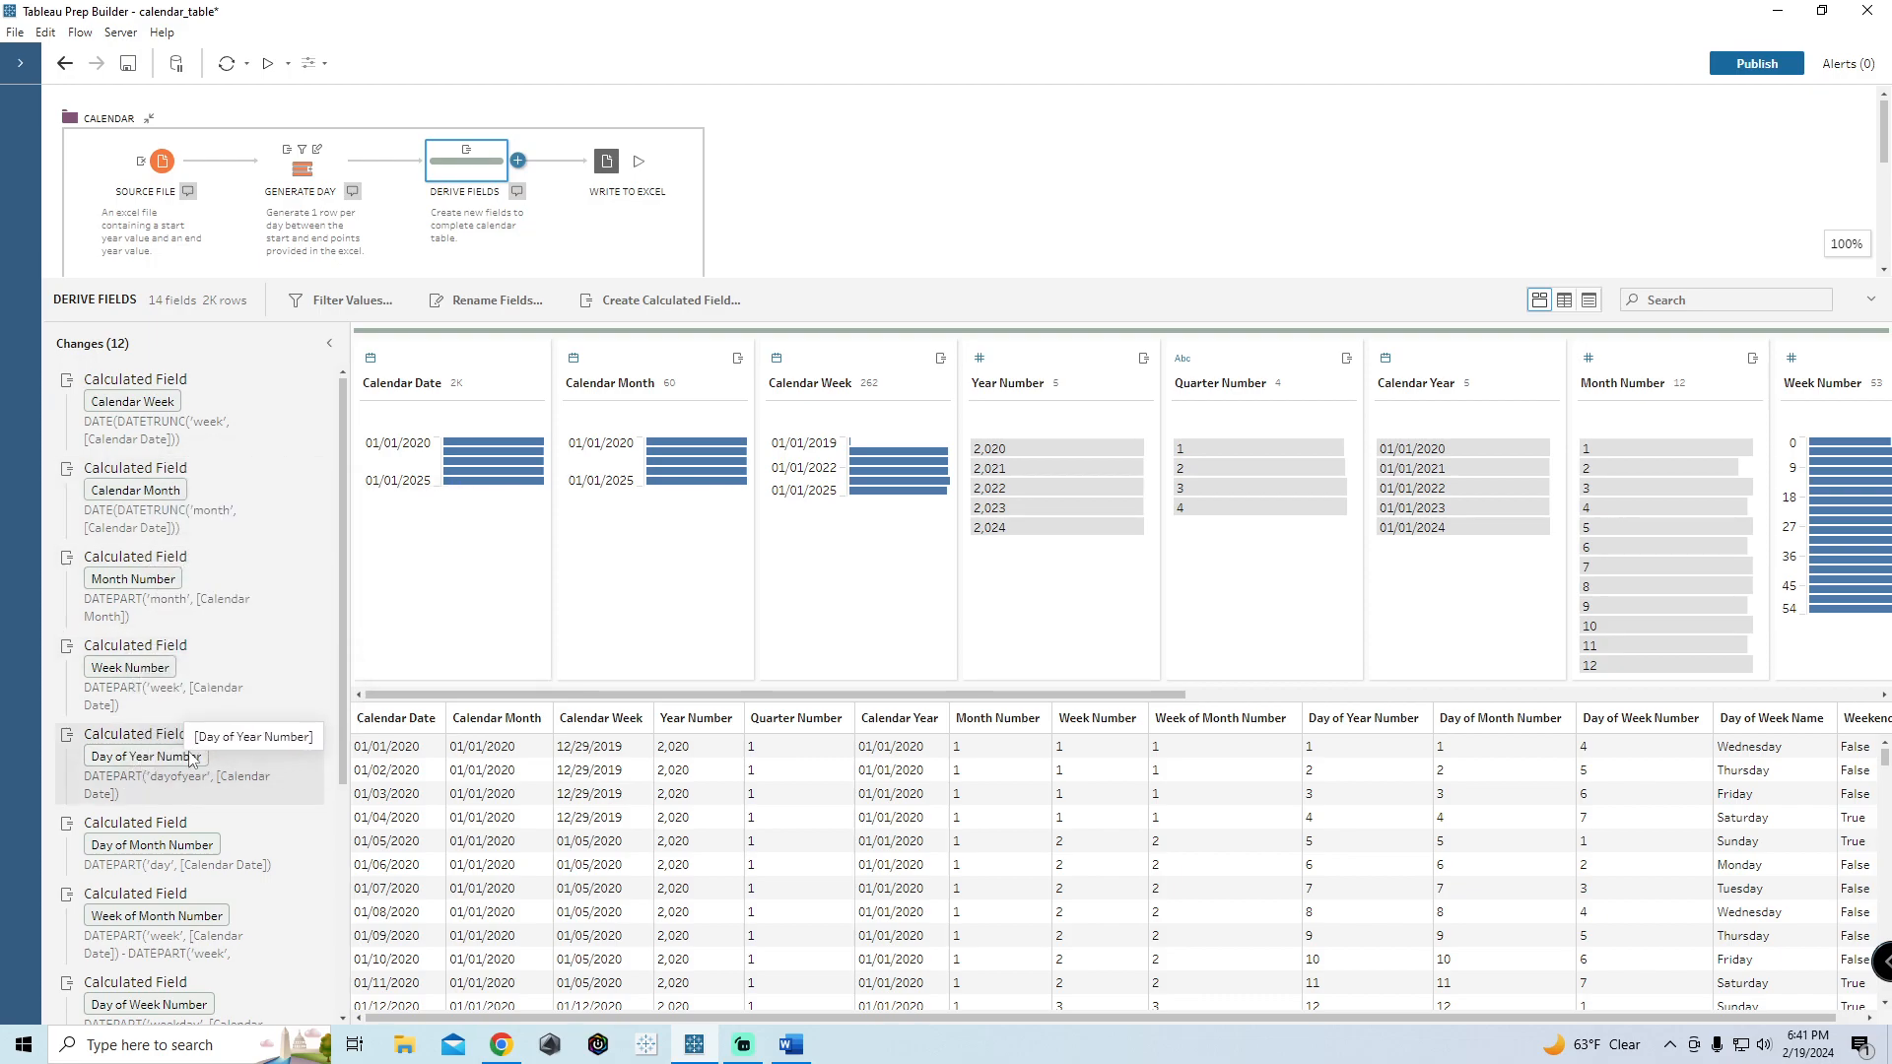
scroll(192, 756, down, 5)
scroll(190, 731, up, 5)
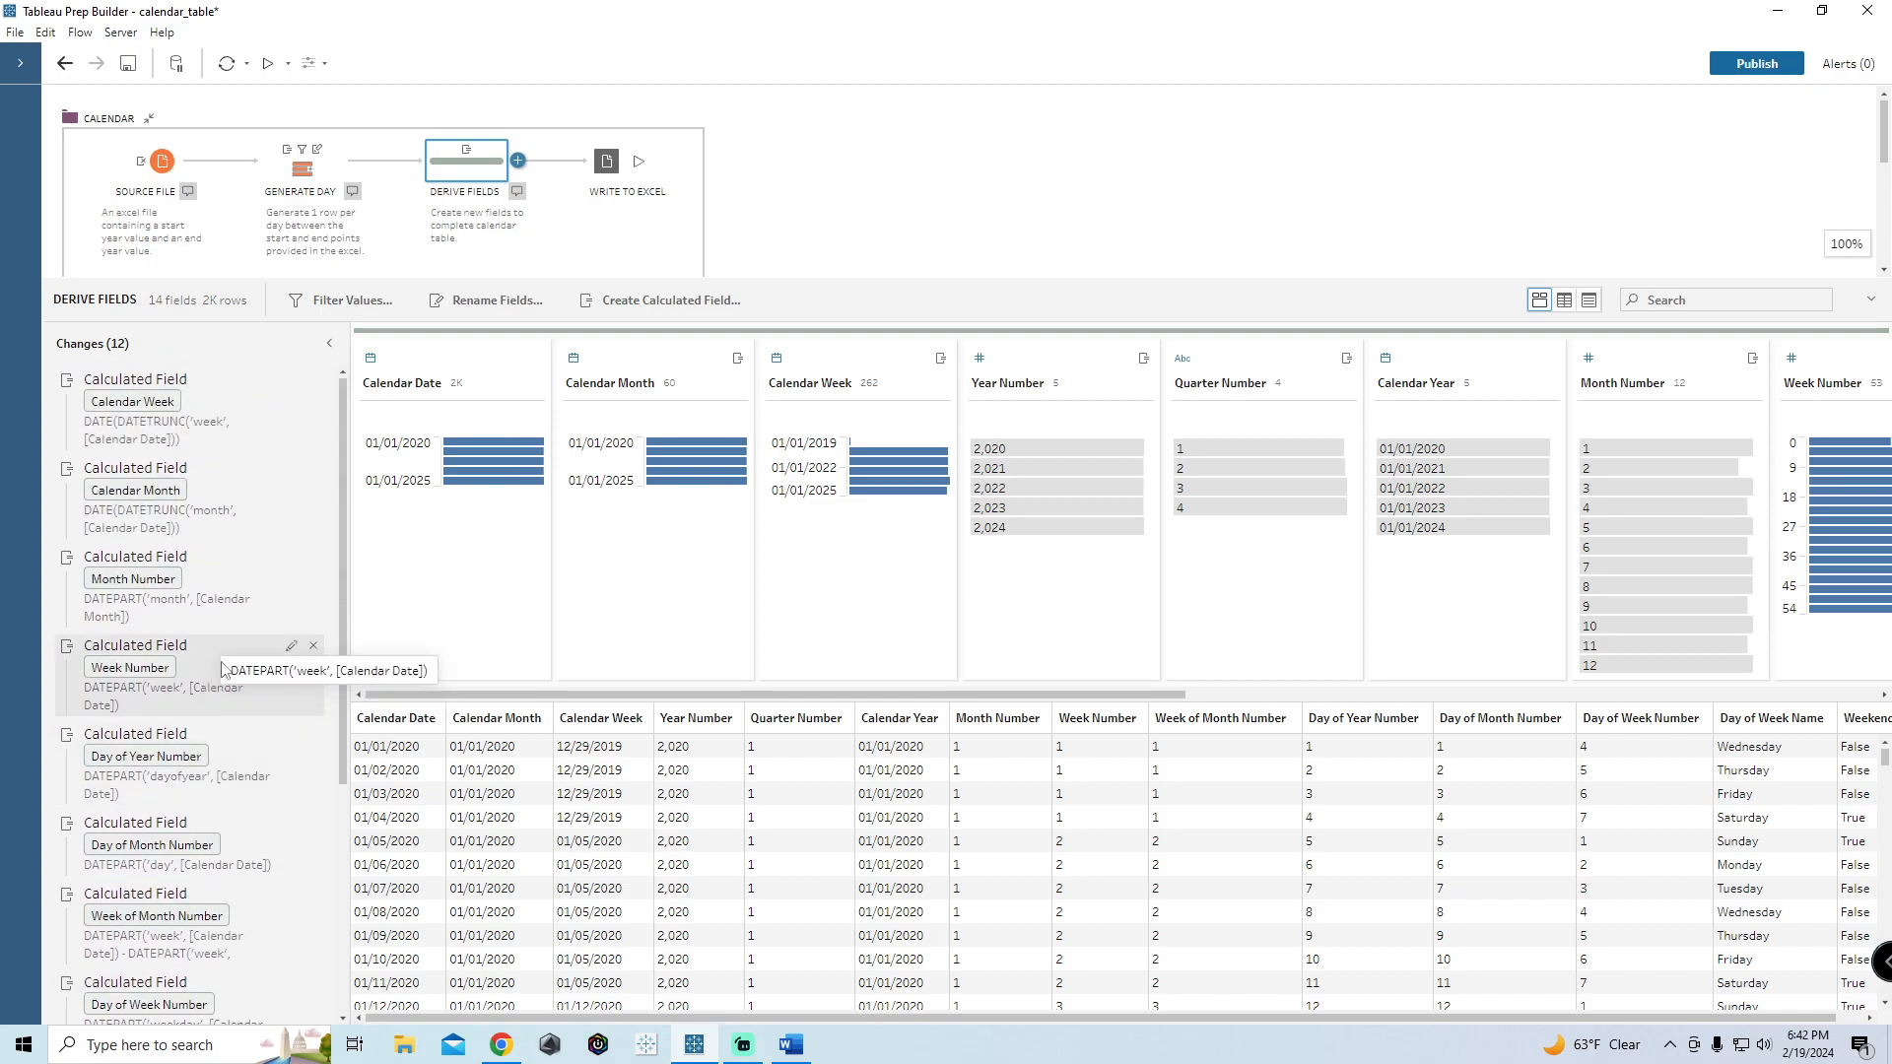
click(294, 381)
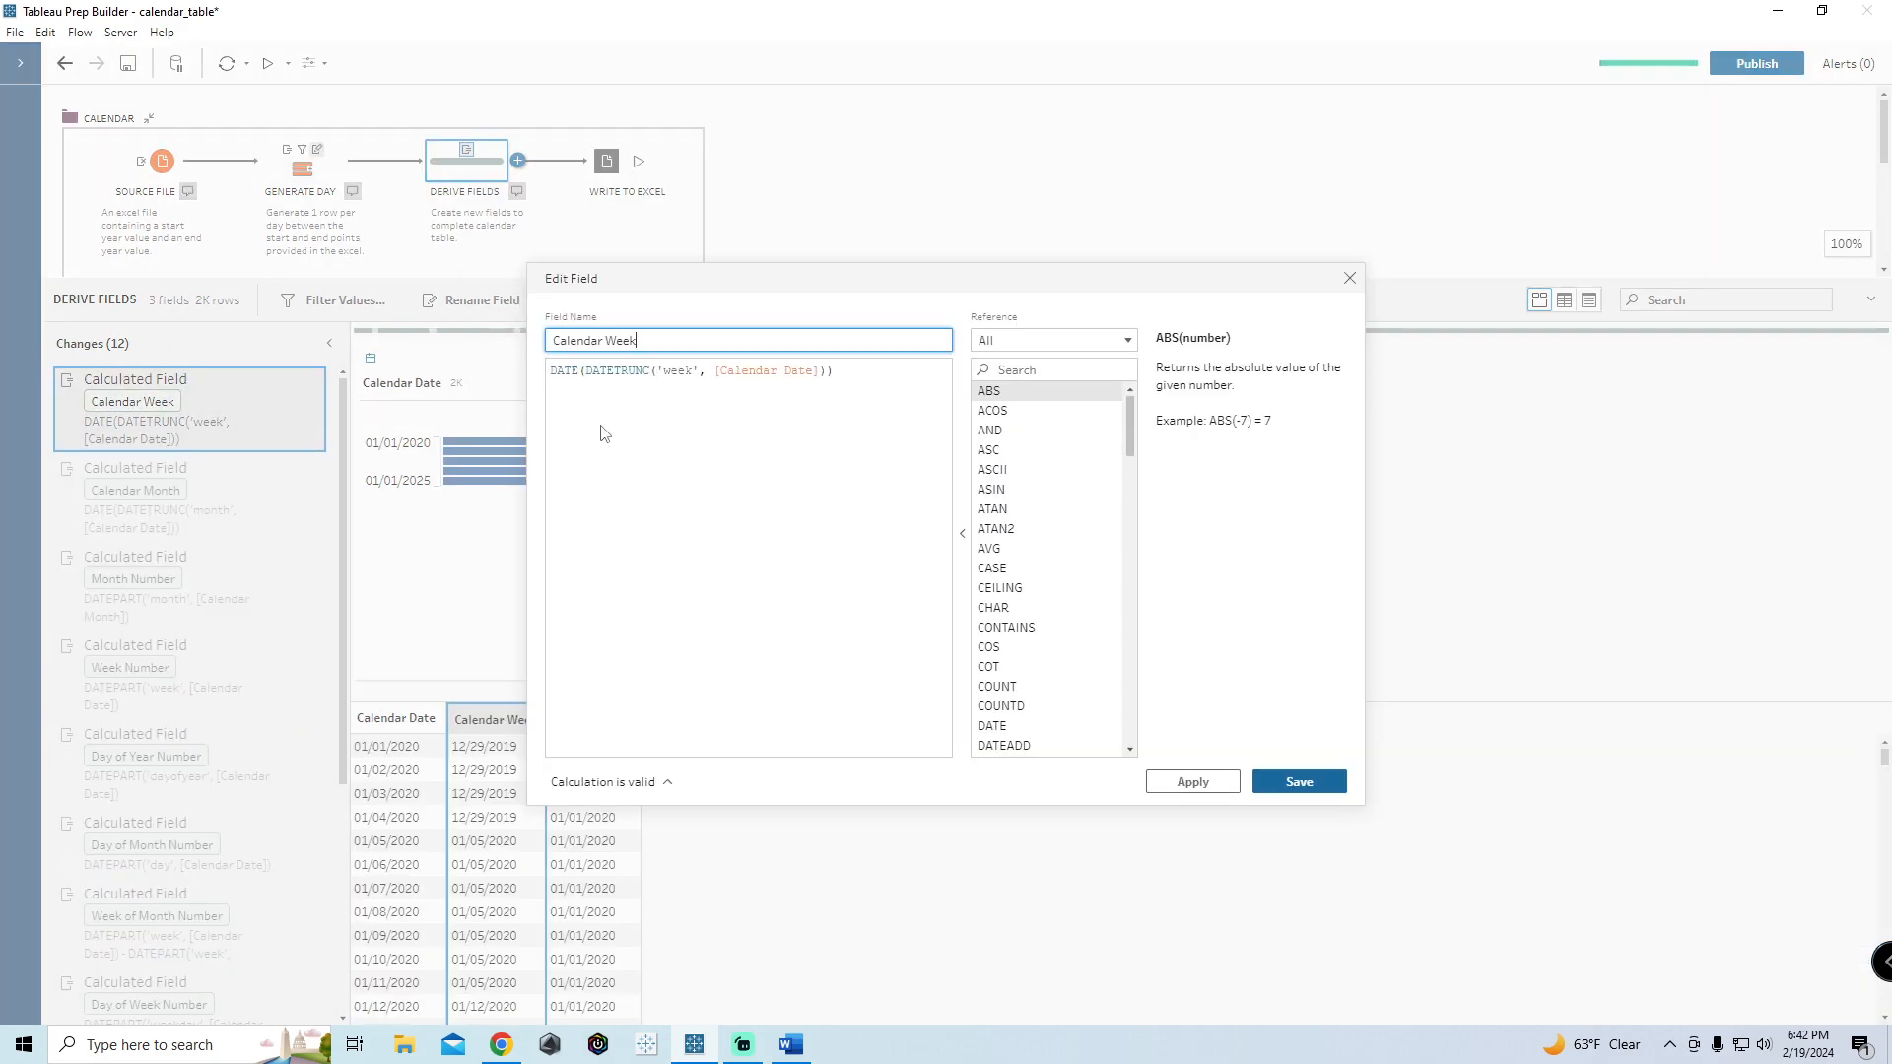
drag(878, 380, 549, 372)
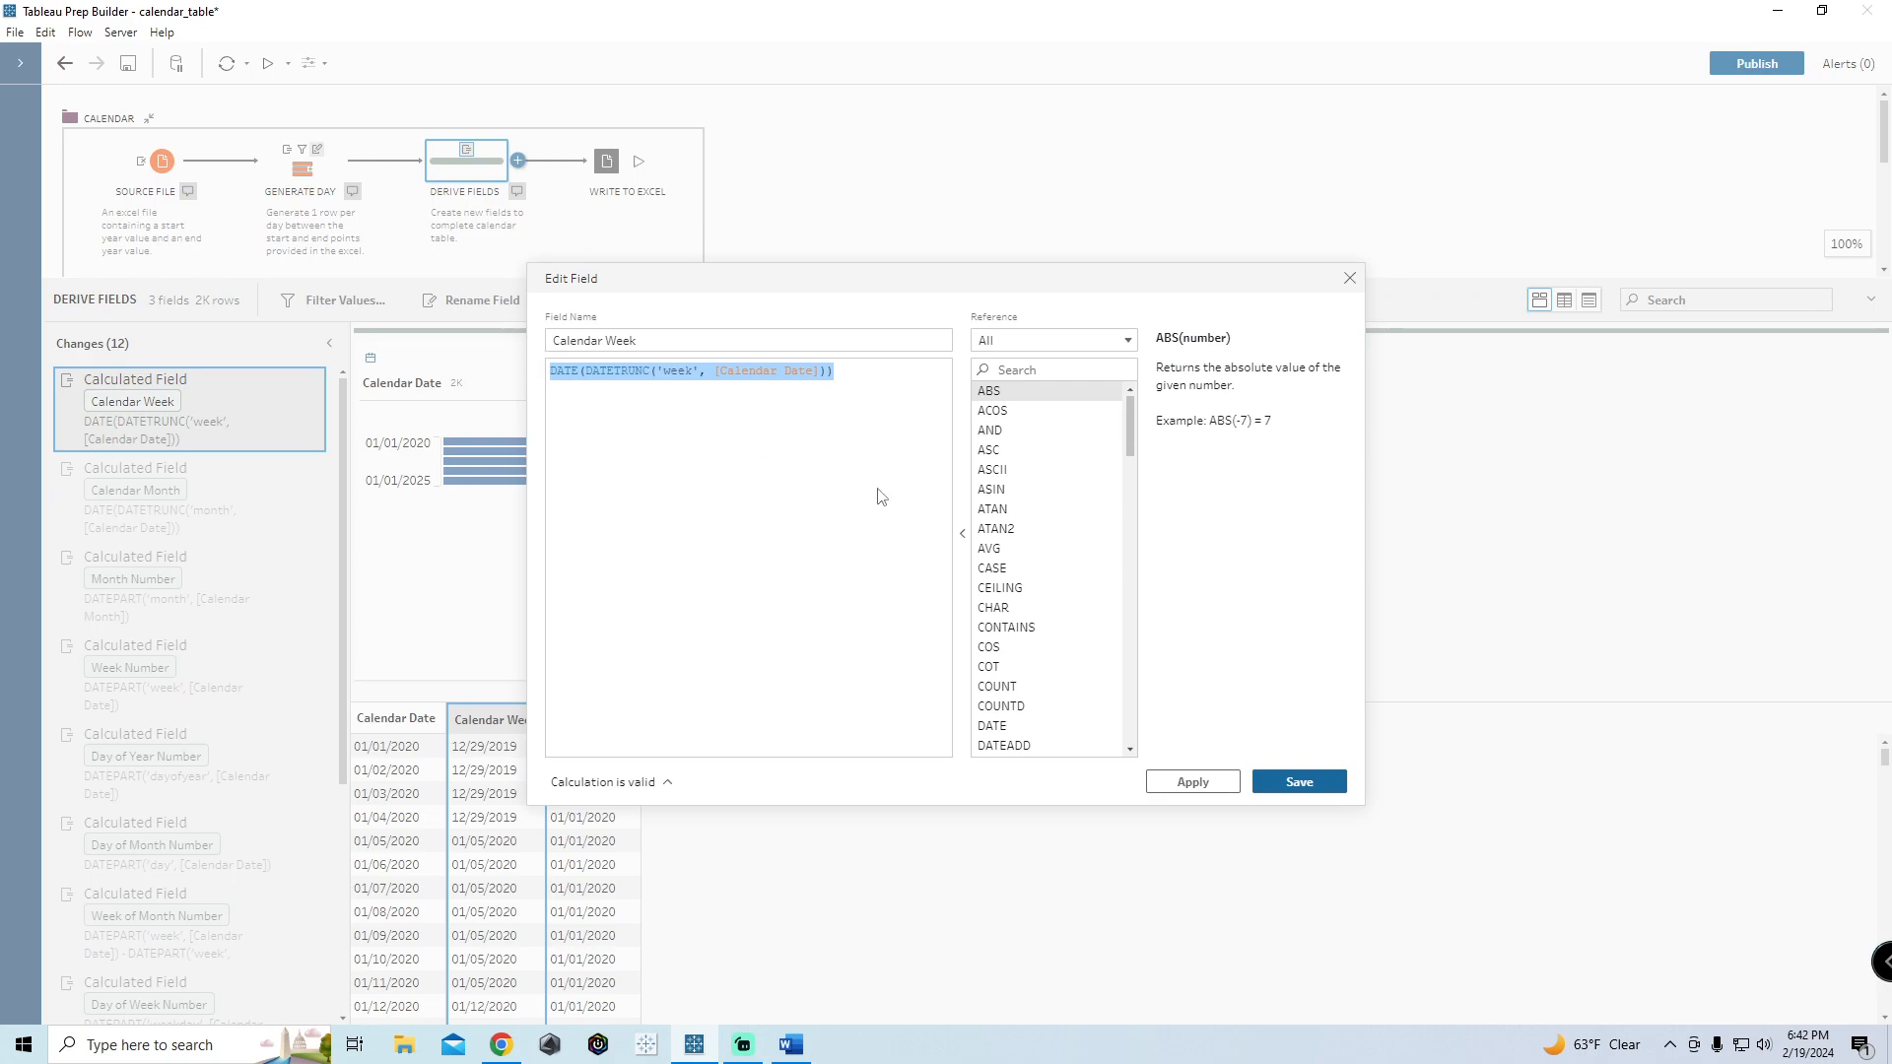
click(1349, 280)
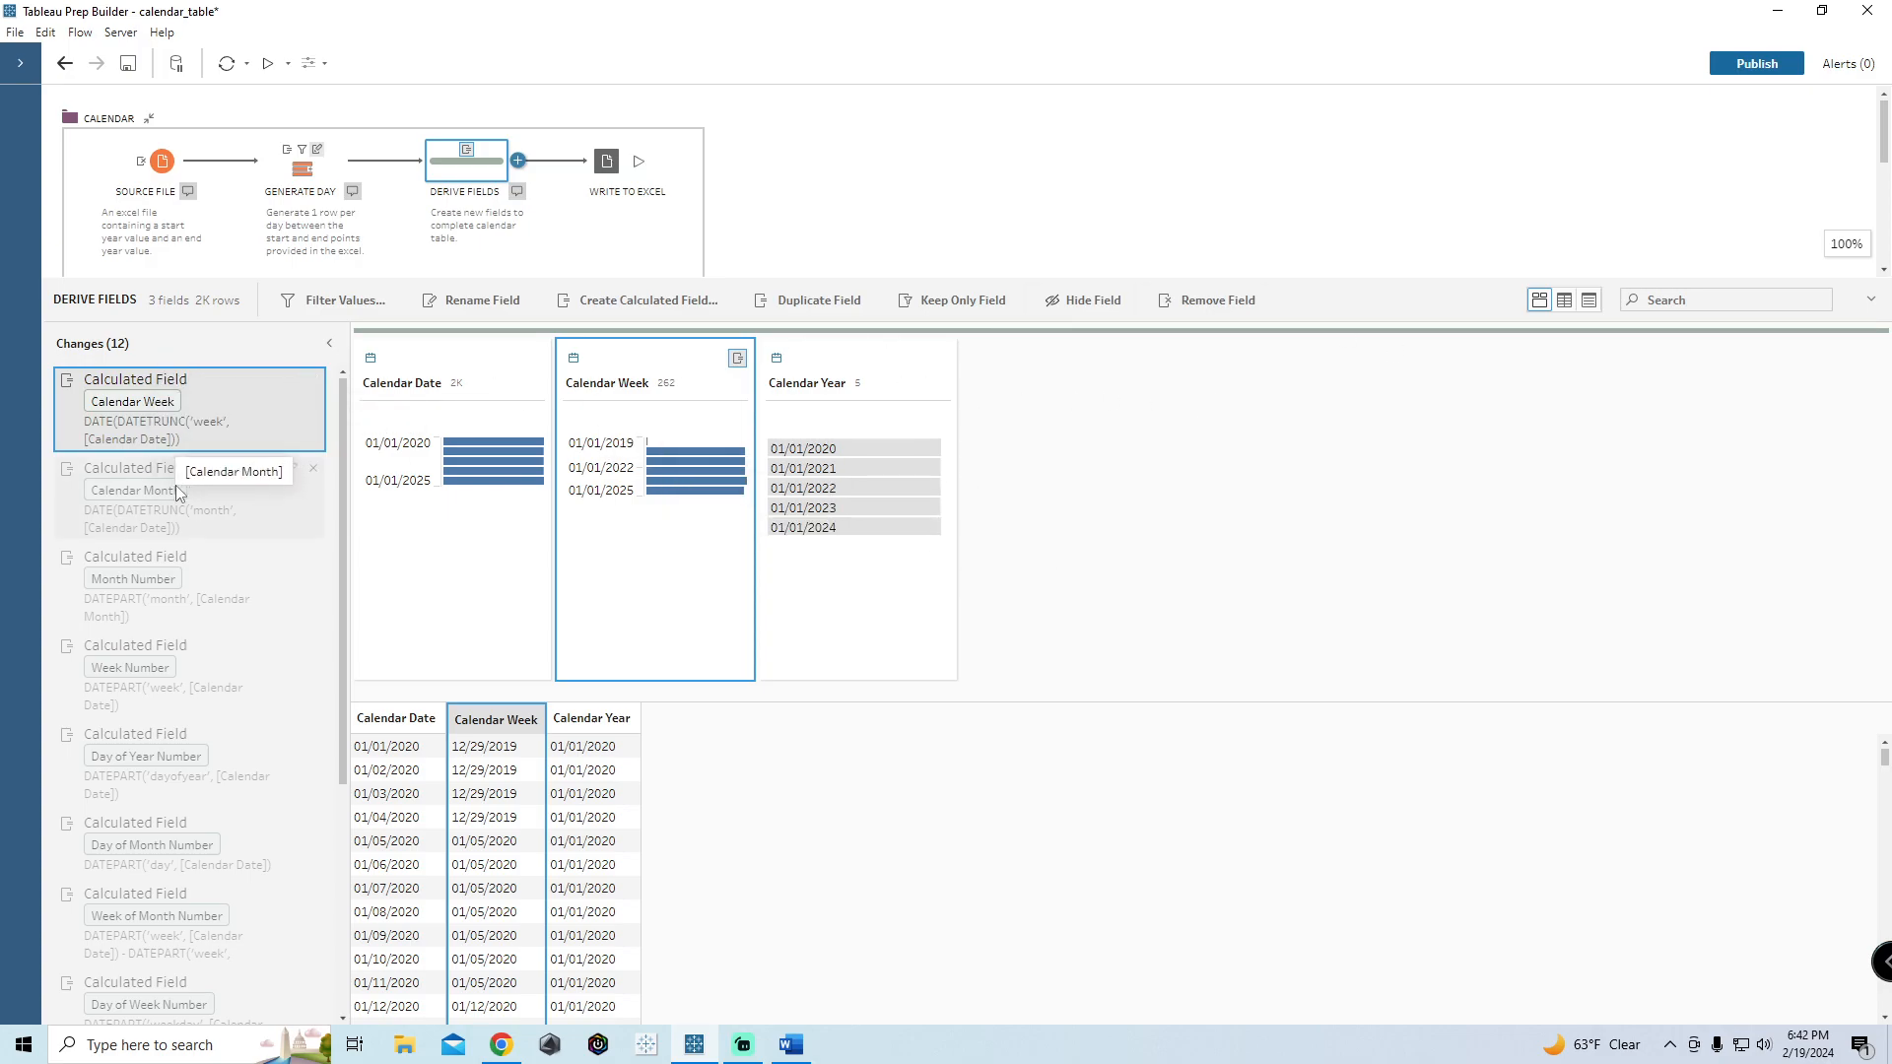
Step: Examine the remaining DERIVE FIELDS calculations through Year Number and the profiles of the derived columns through Weekend
scroll(163, 404, down, 5)
click(123, 974)
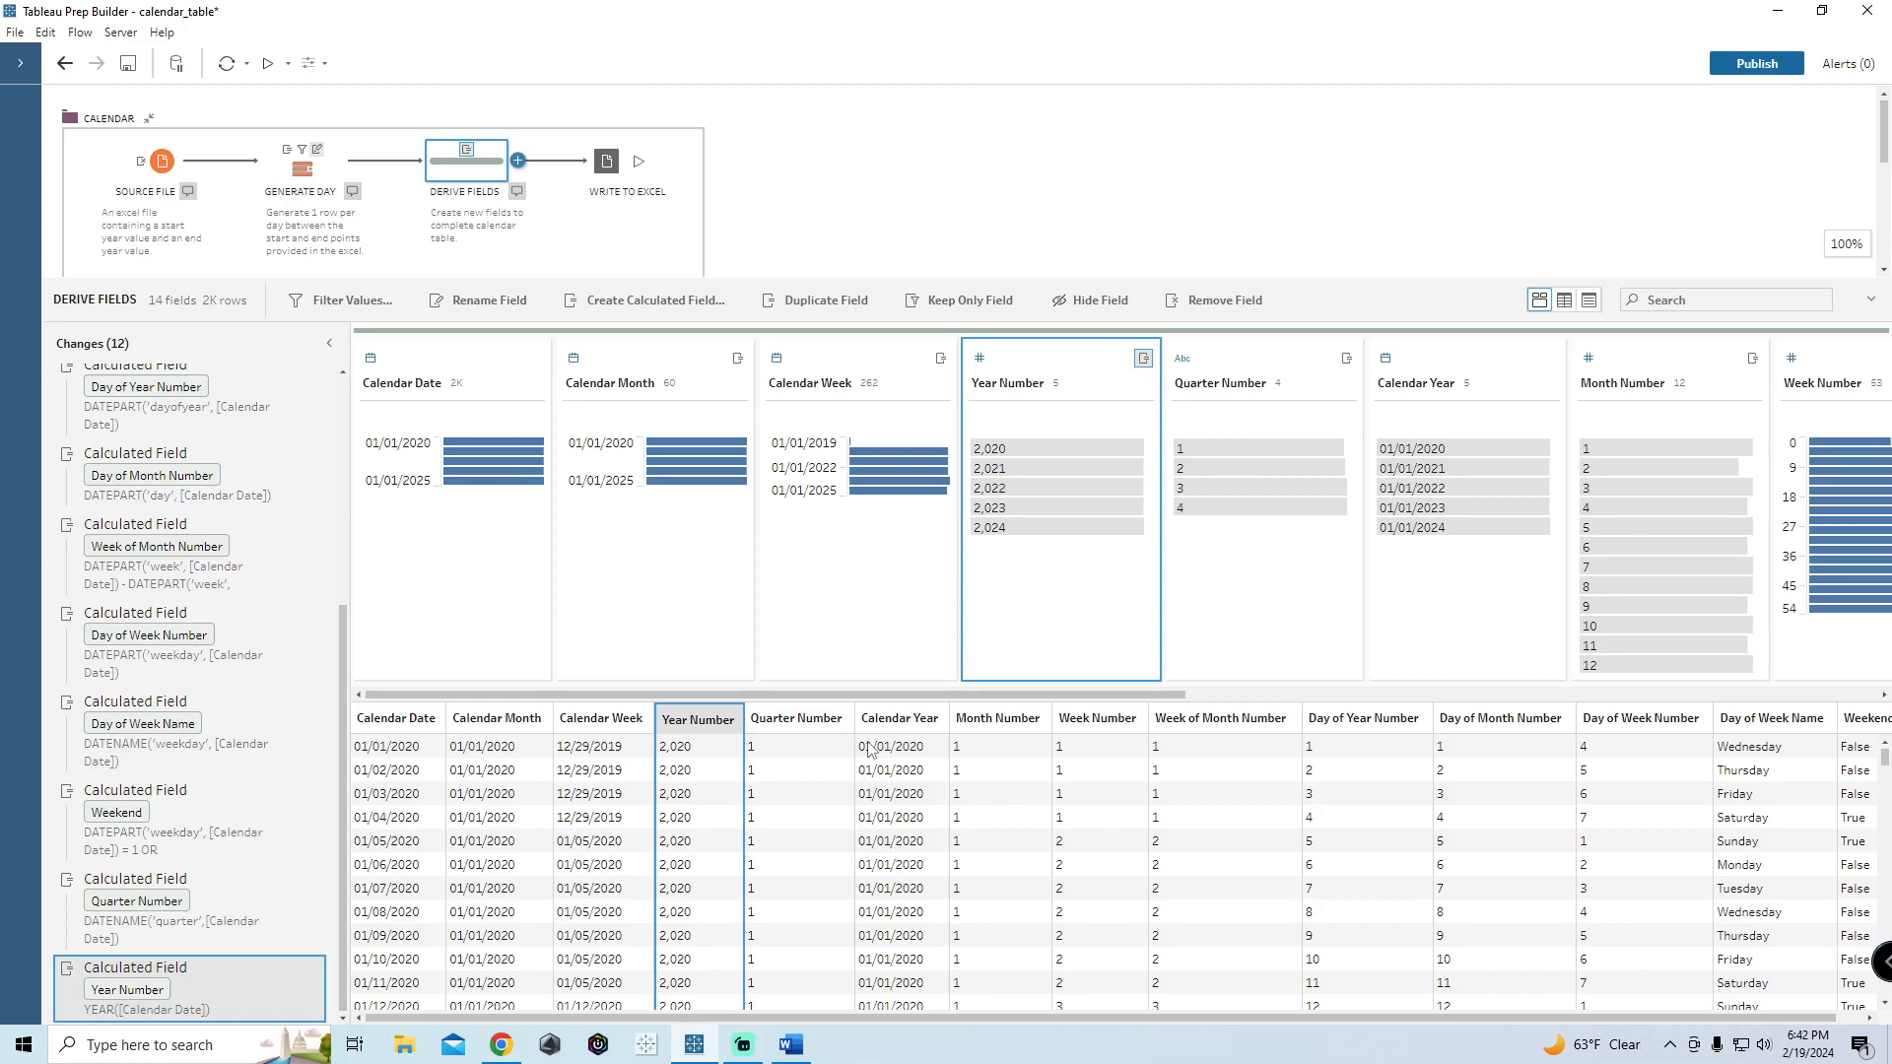
scroll(235, 630, up, 4)
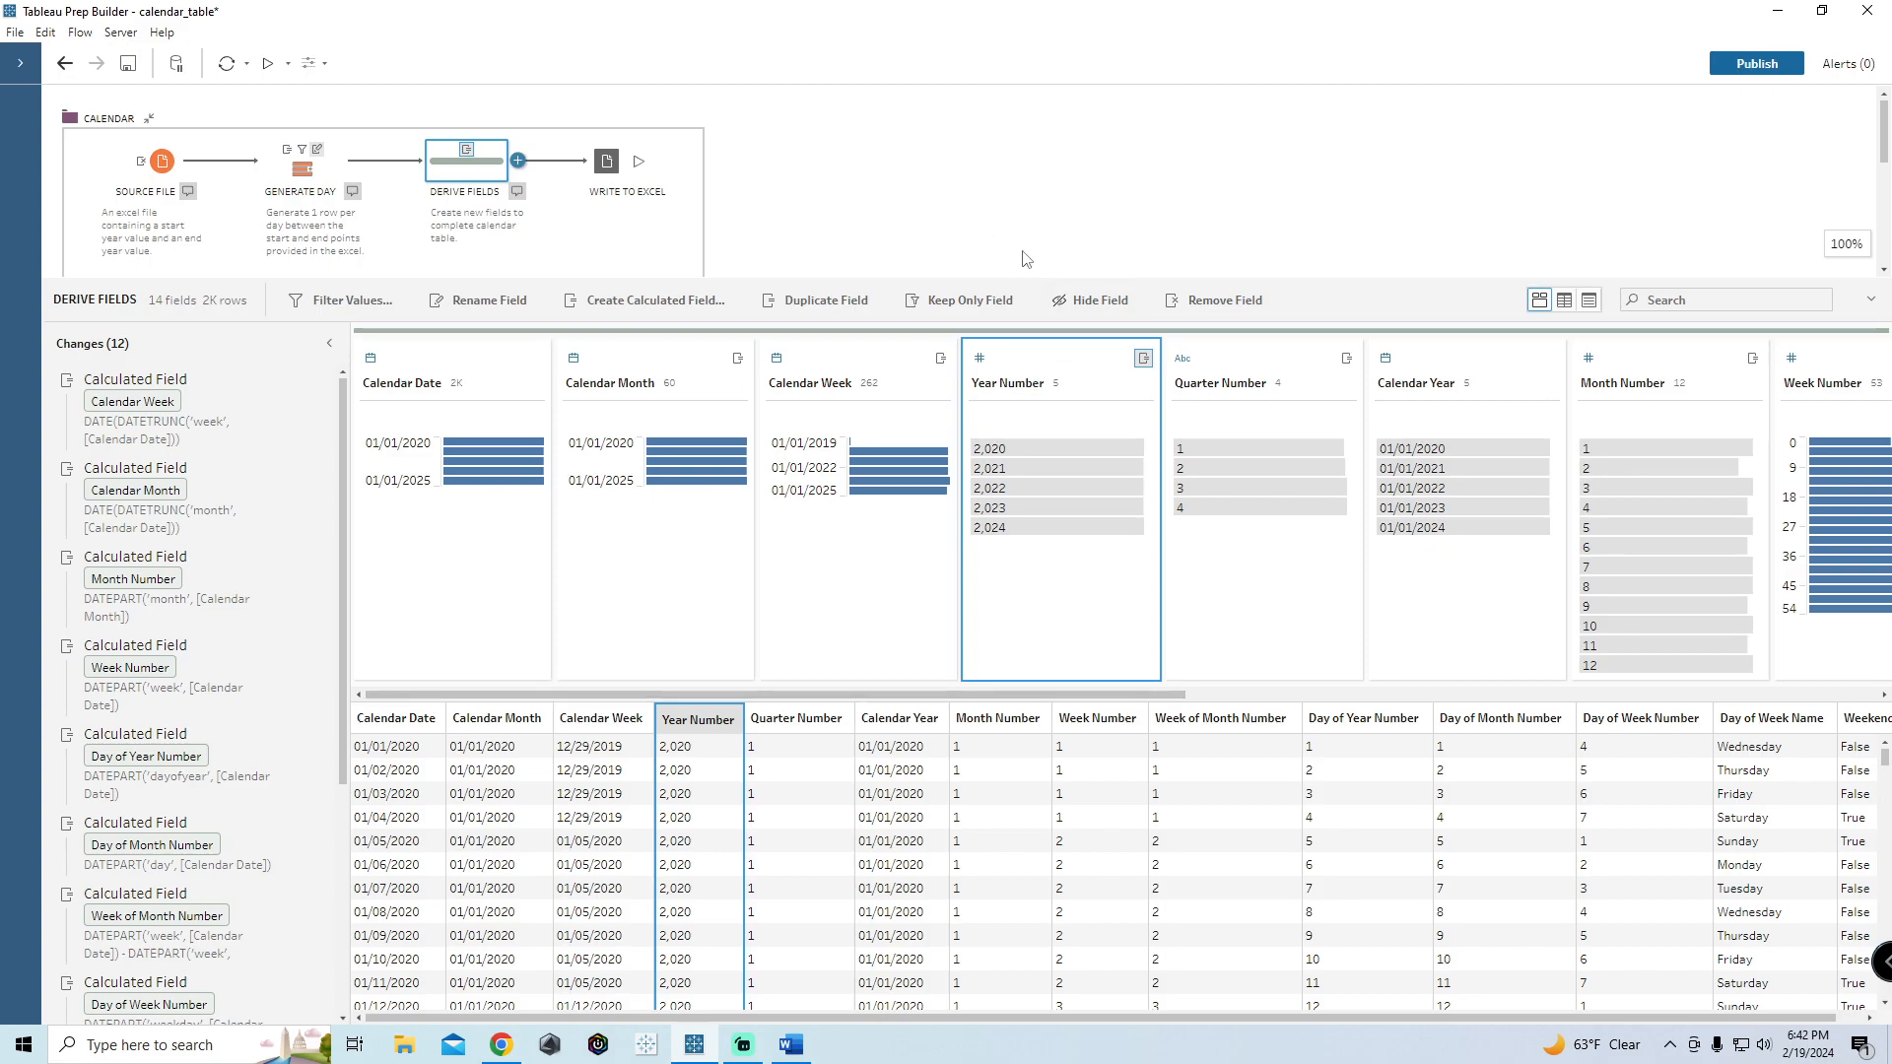
click(974, 212)
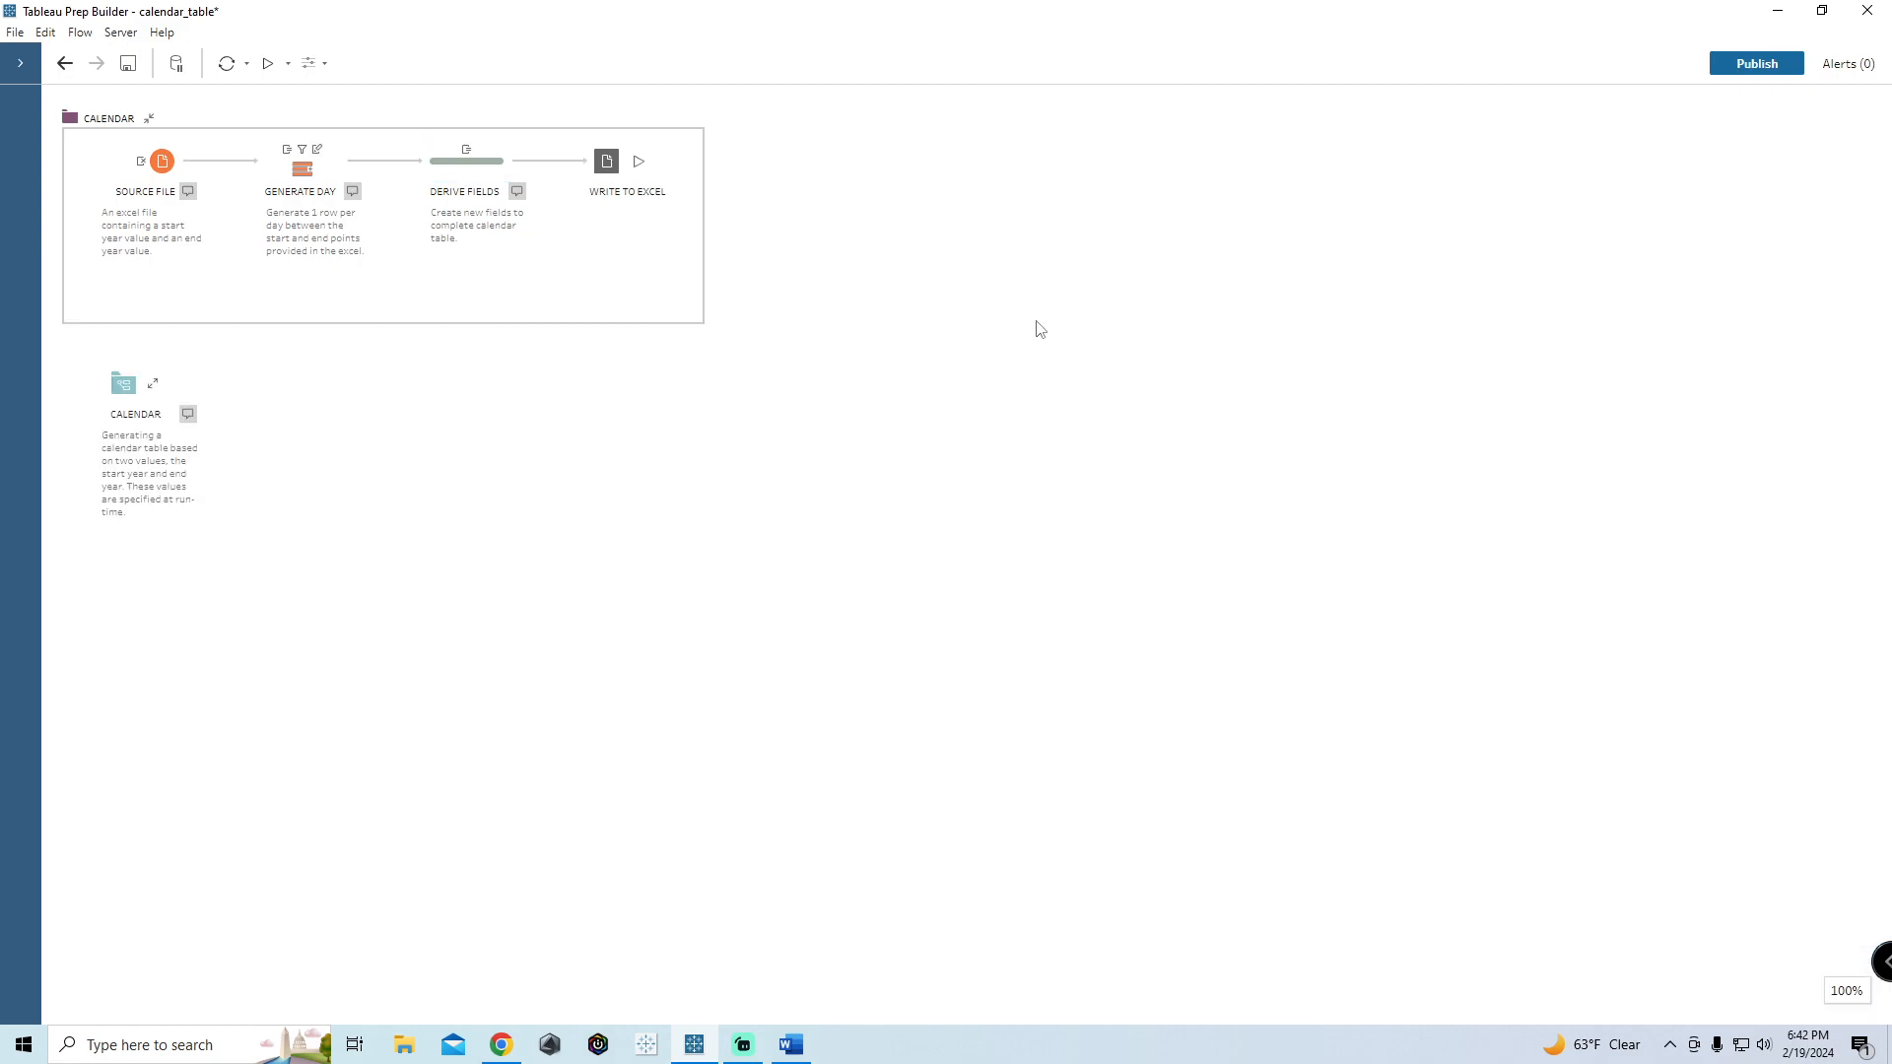
click(475, 174)
drag(1027, 693, 1769, 729)
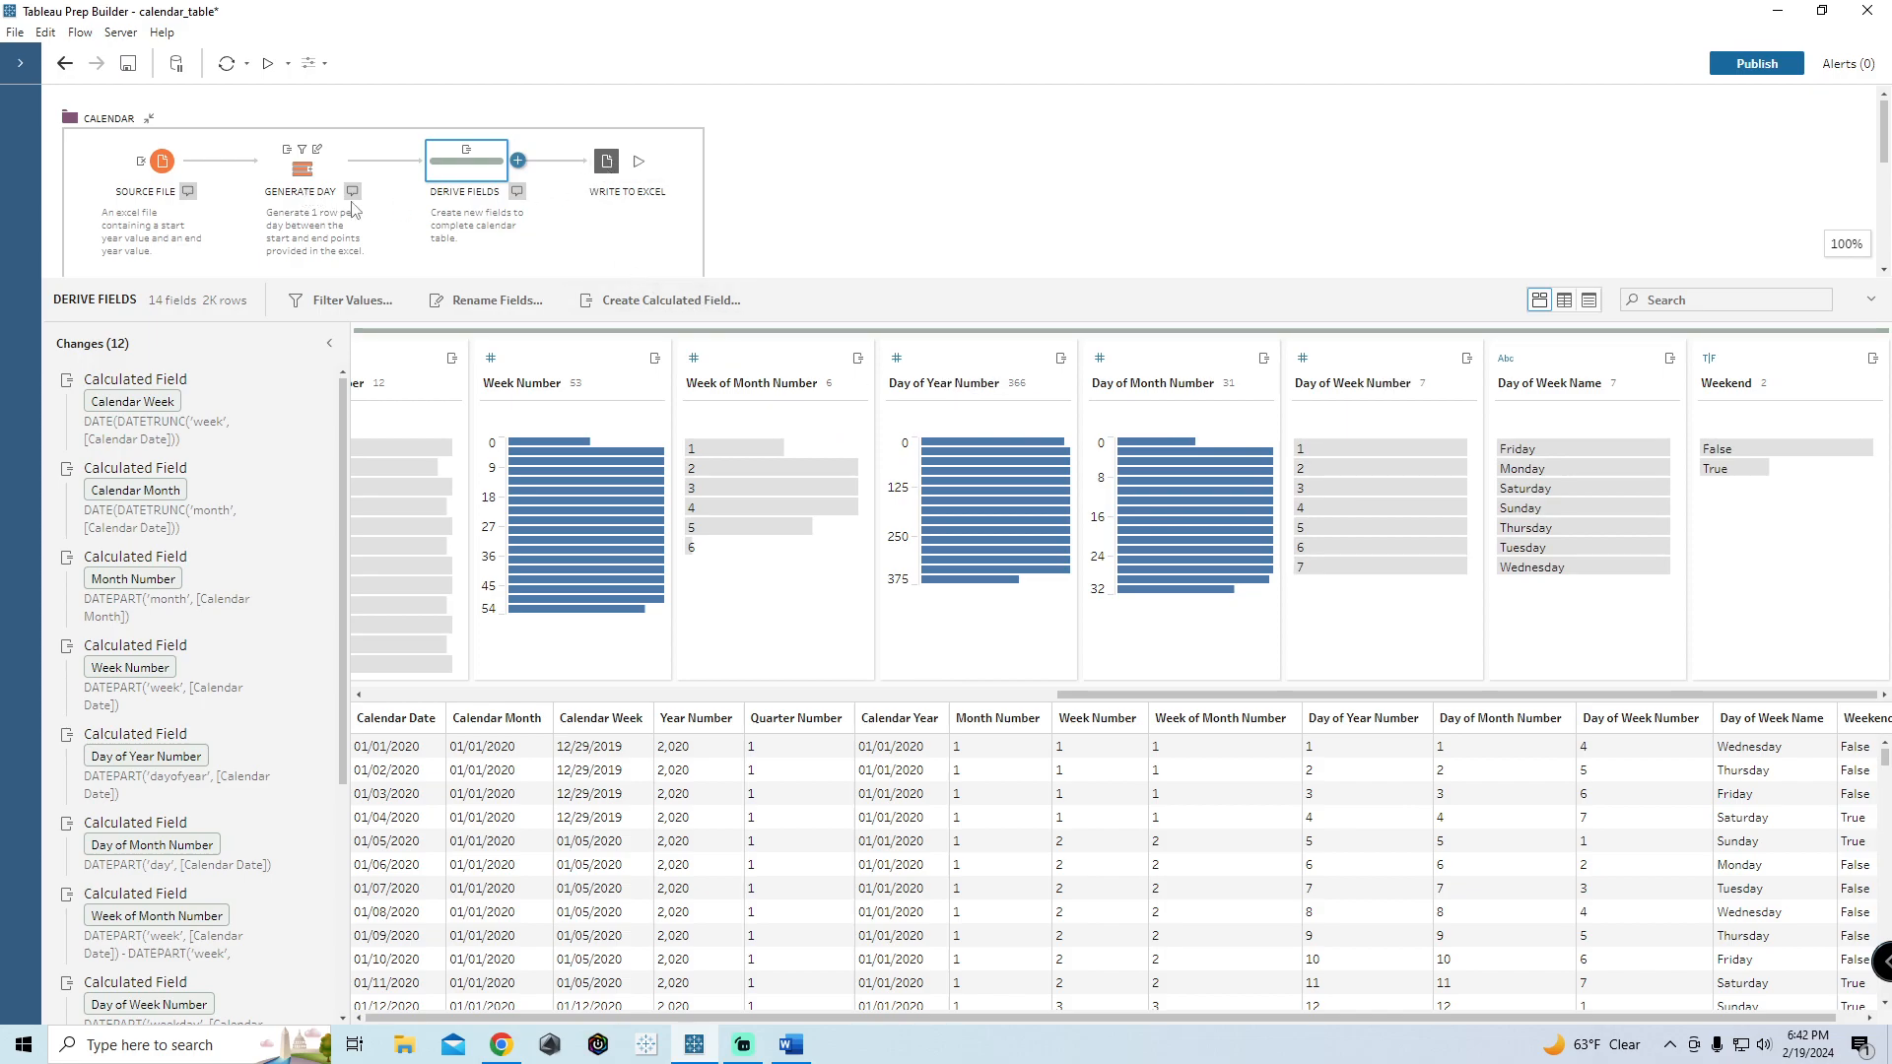
Step: Run the flow for the WRITE TO EXCEL output with End Year 2025 and Start Year 2020
click(608, 172)
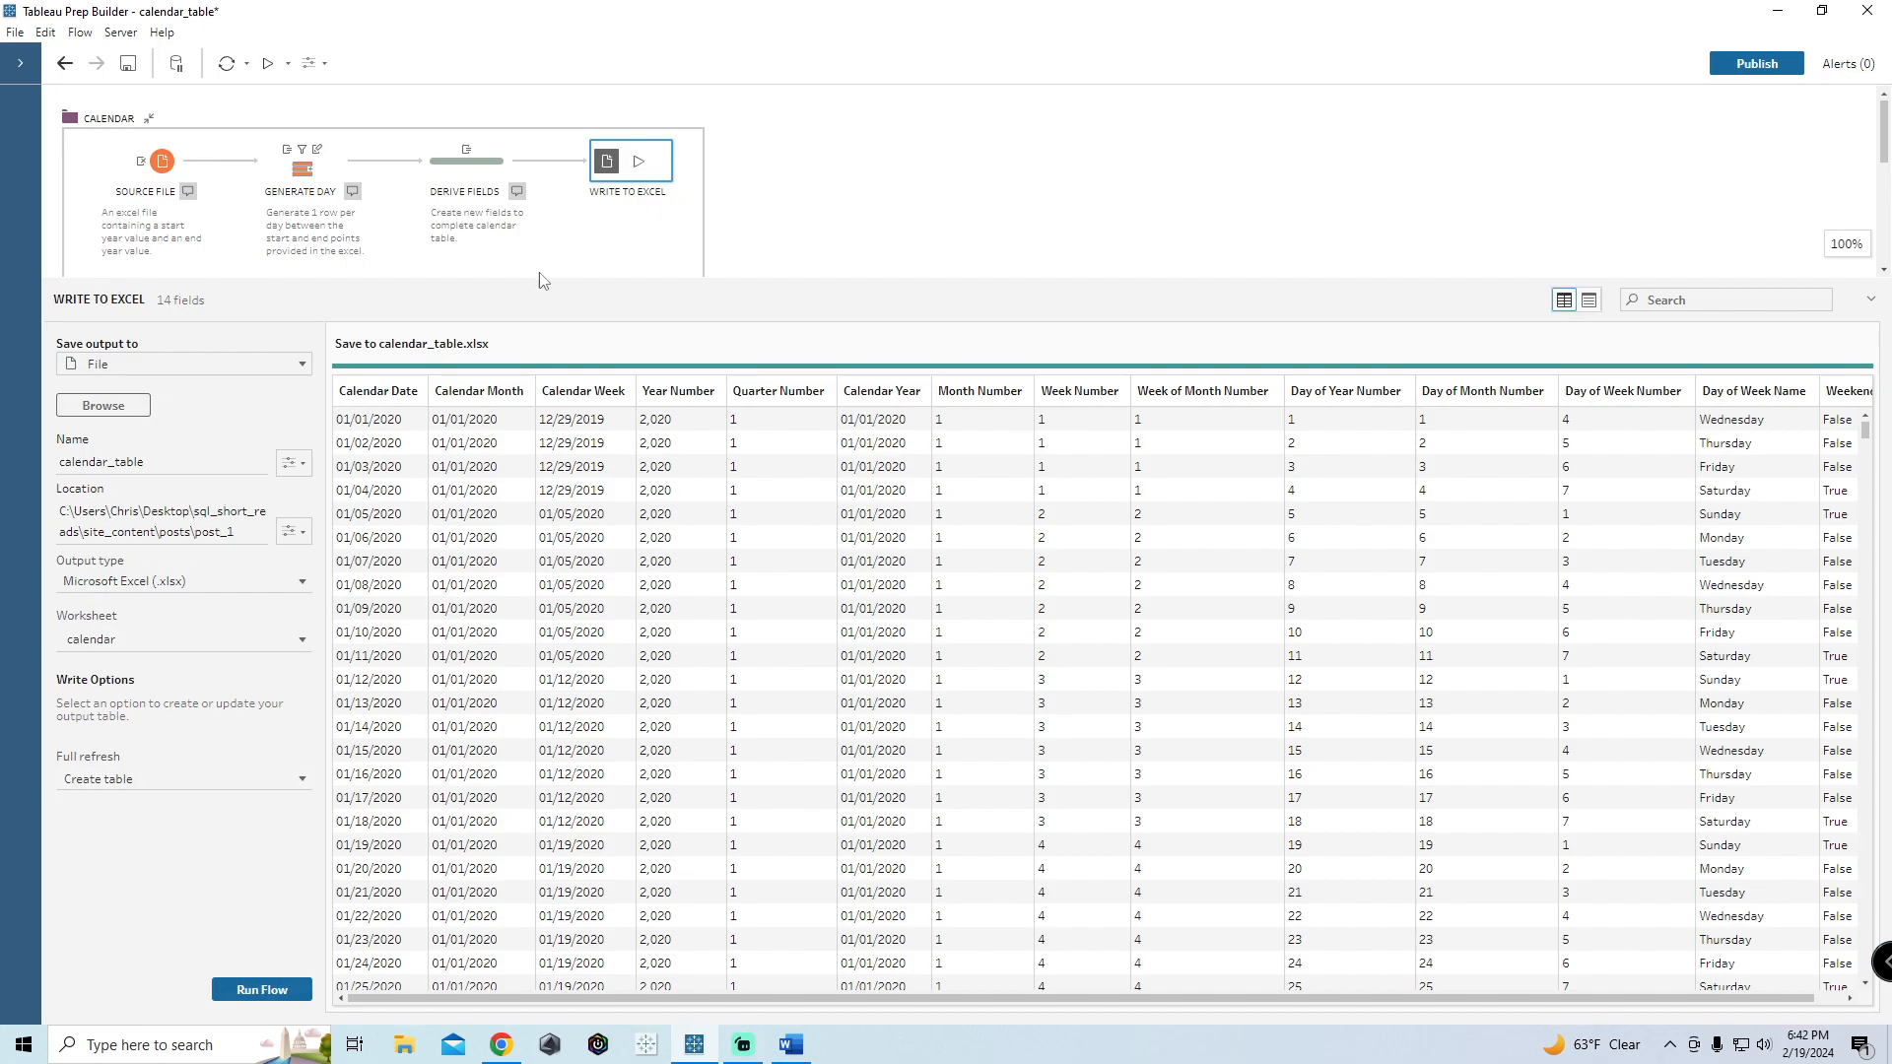
click(242, 993)
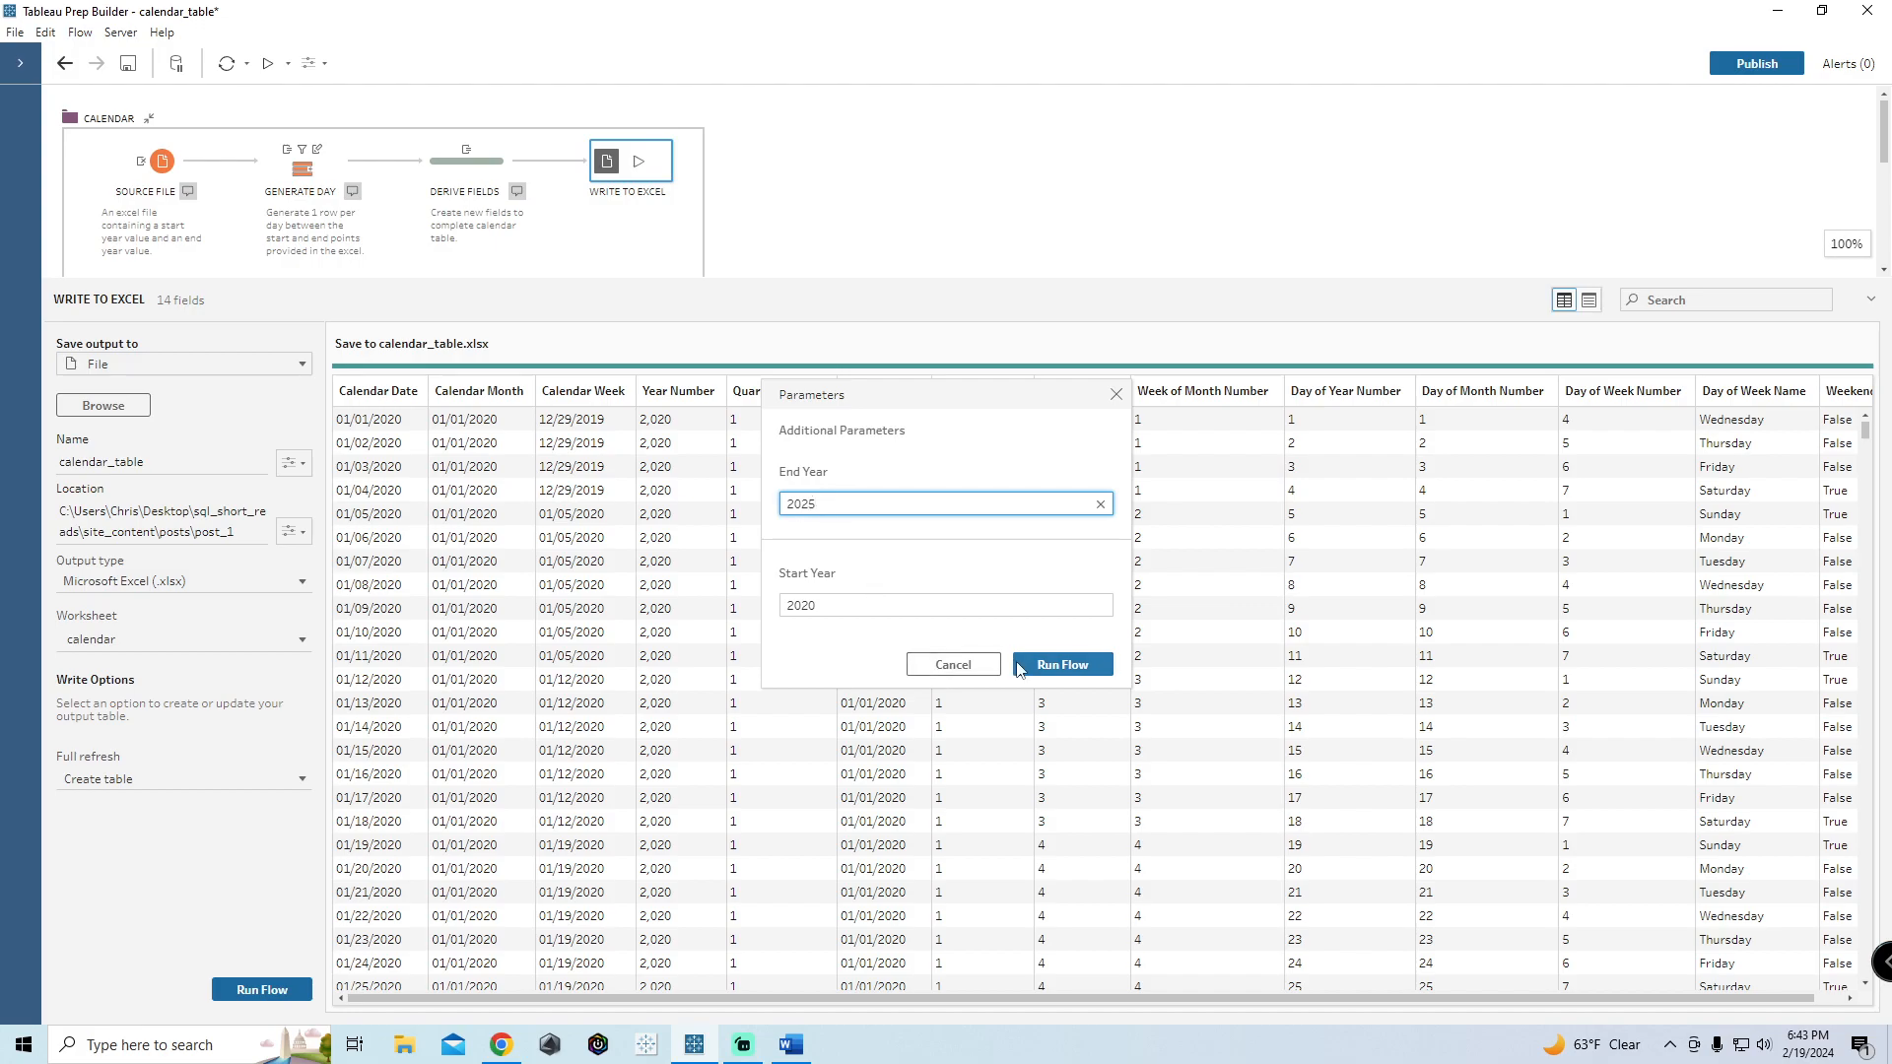
click(1064, 670)
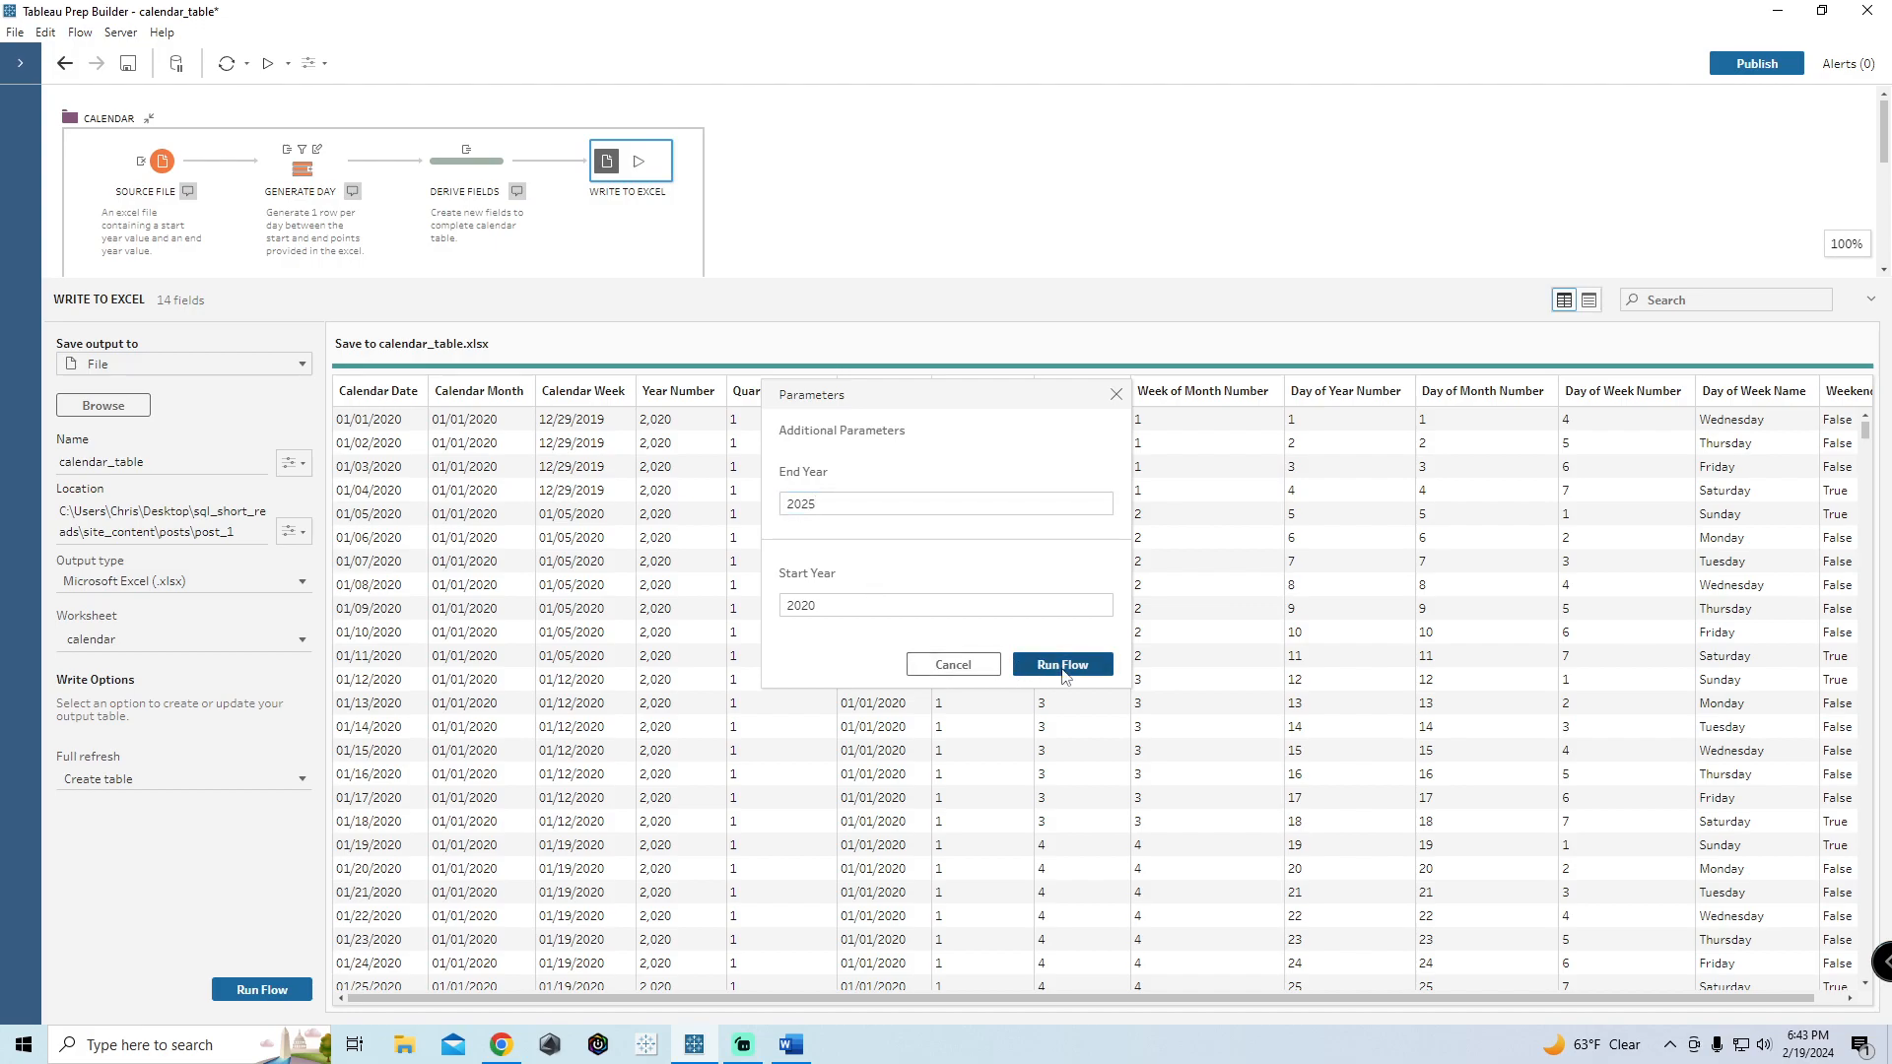
click(947, 638)
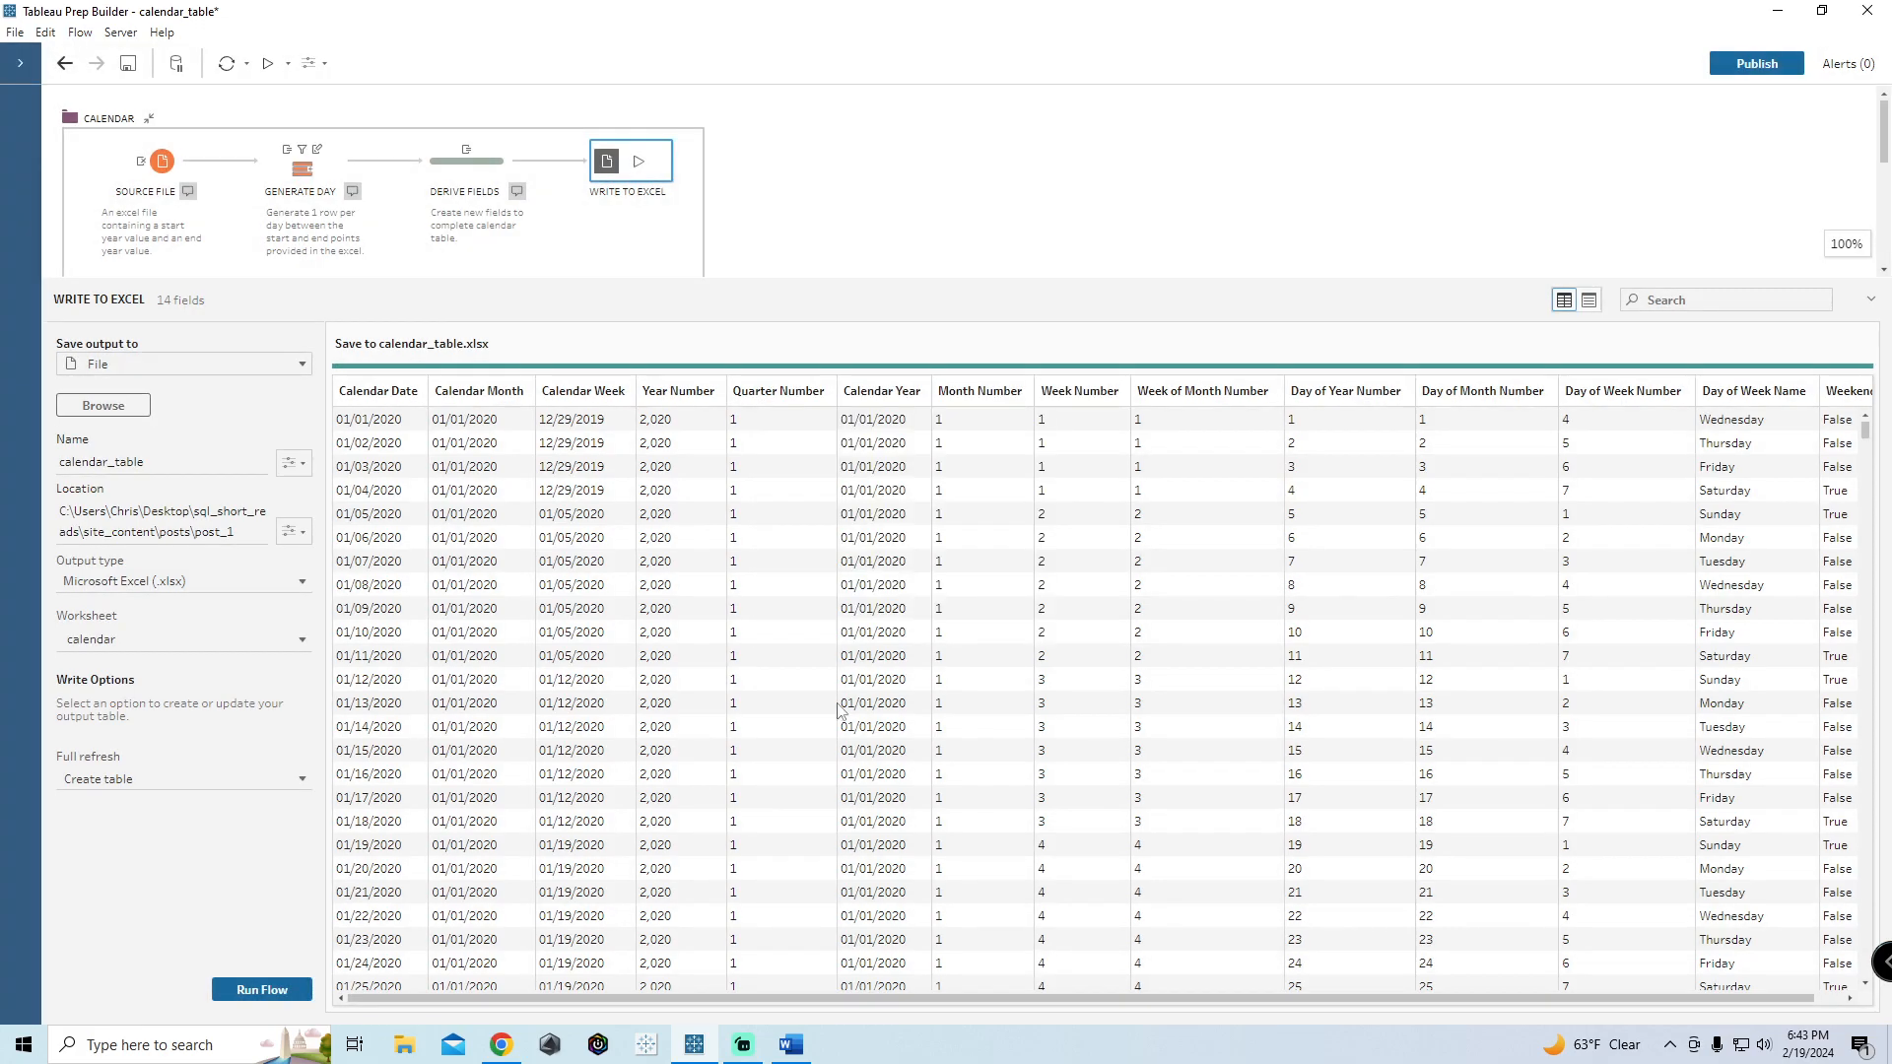
Step: Open the calendar_table Excel workbook from the post_1 folder in File Explorer
click(404, 1045)
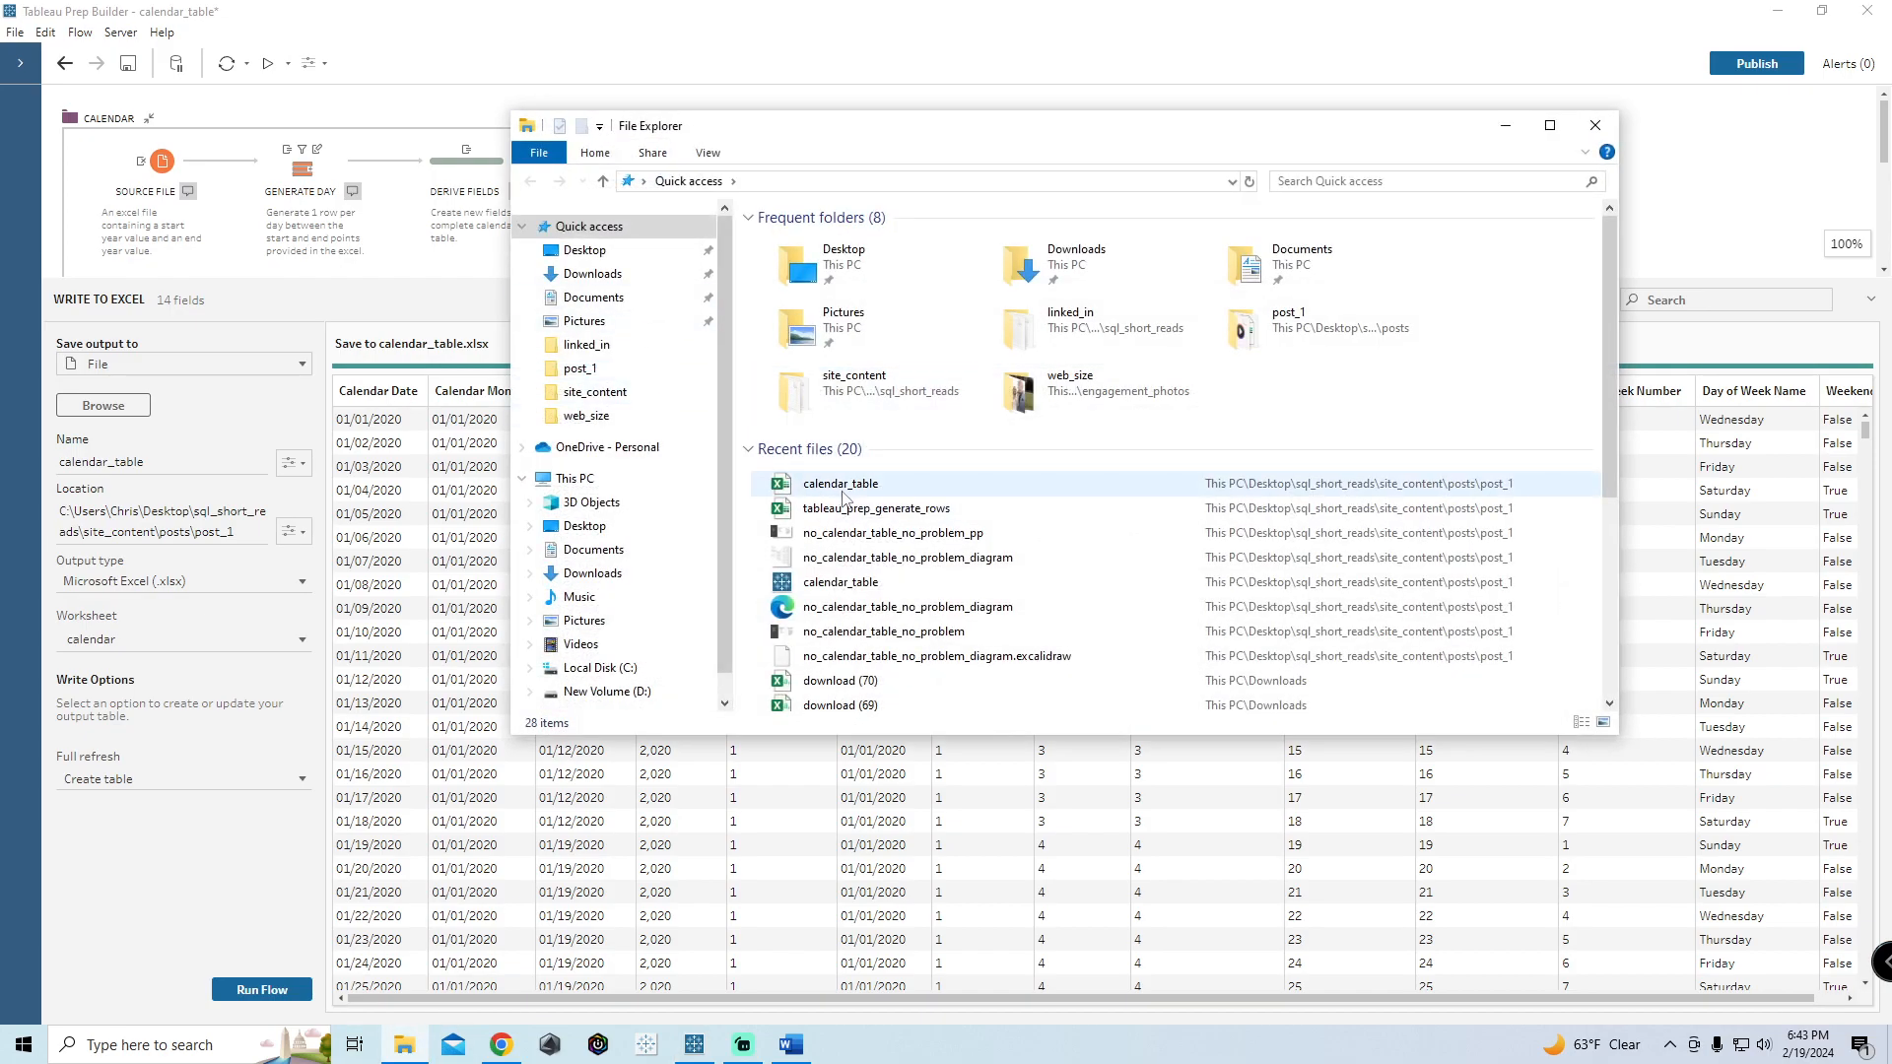
click(593, 297)
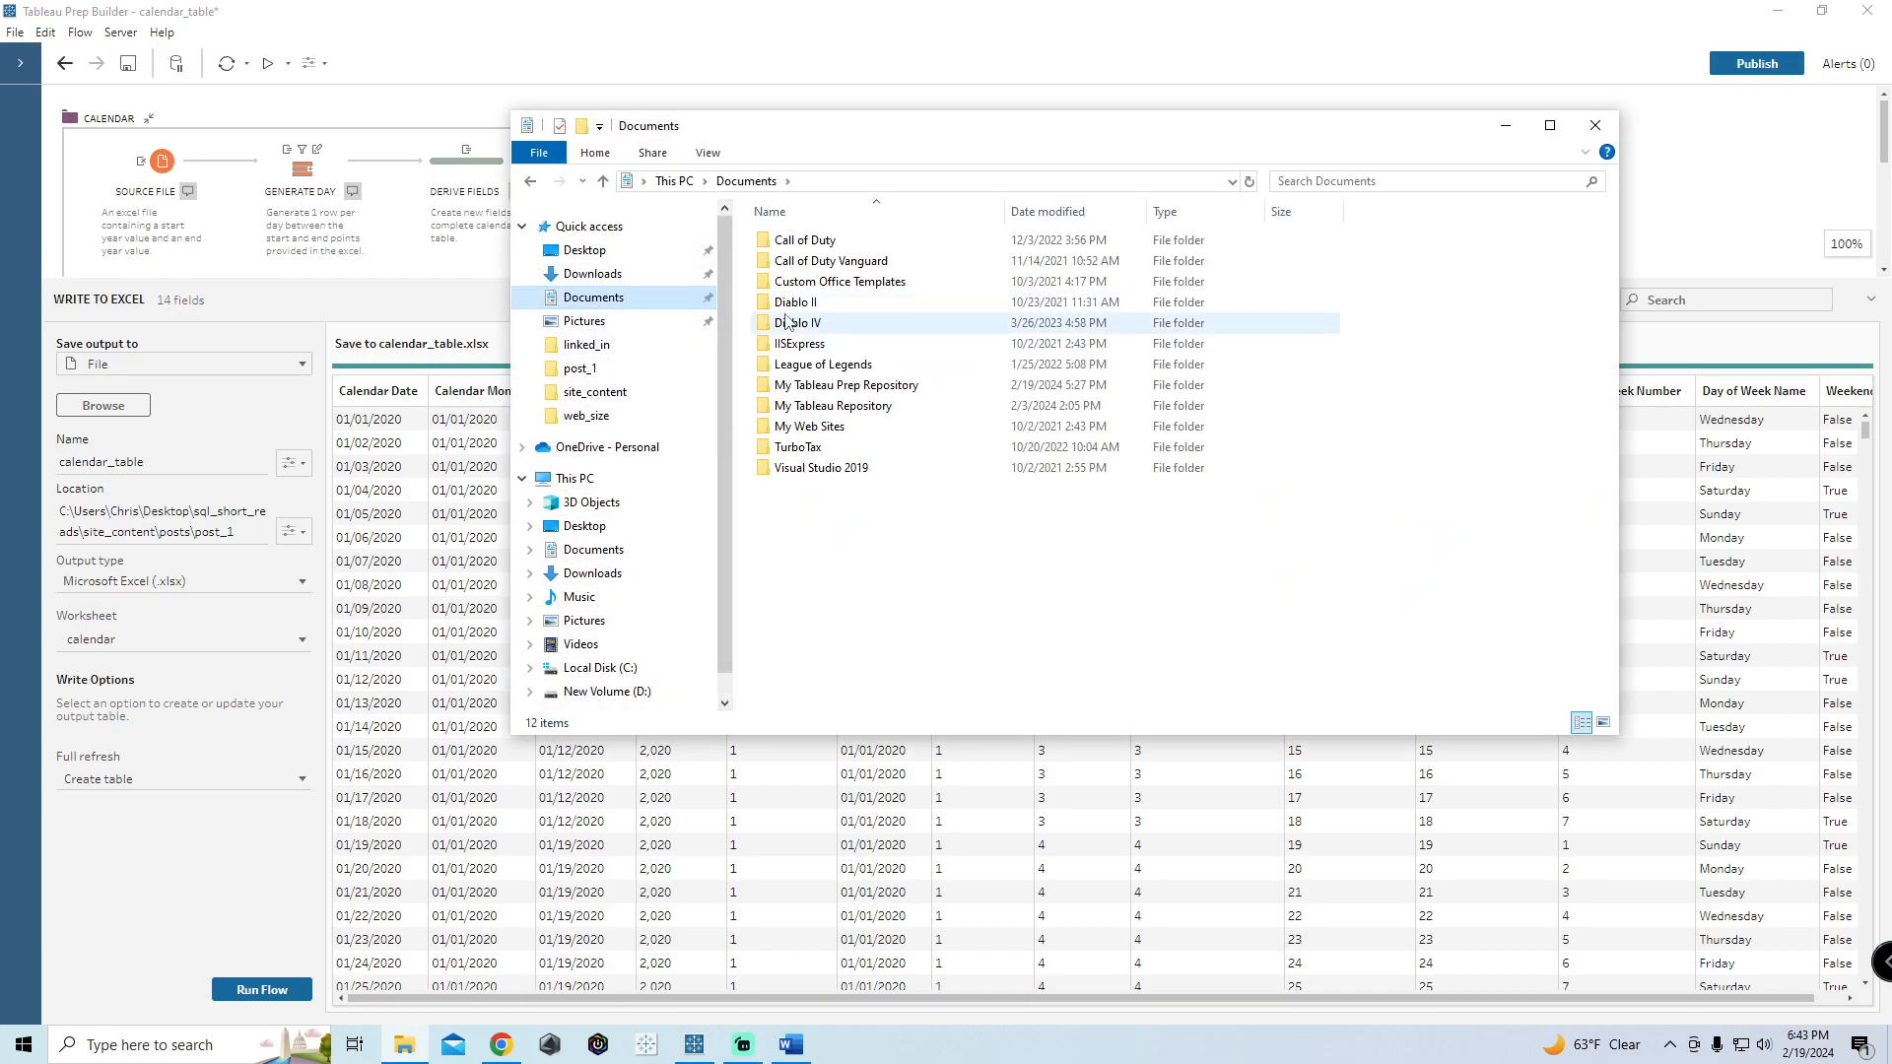
click(584, 250)
click(636, 367)
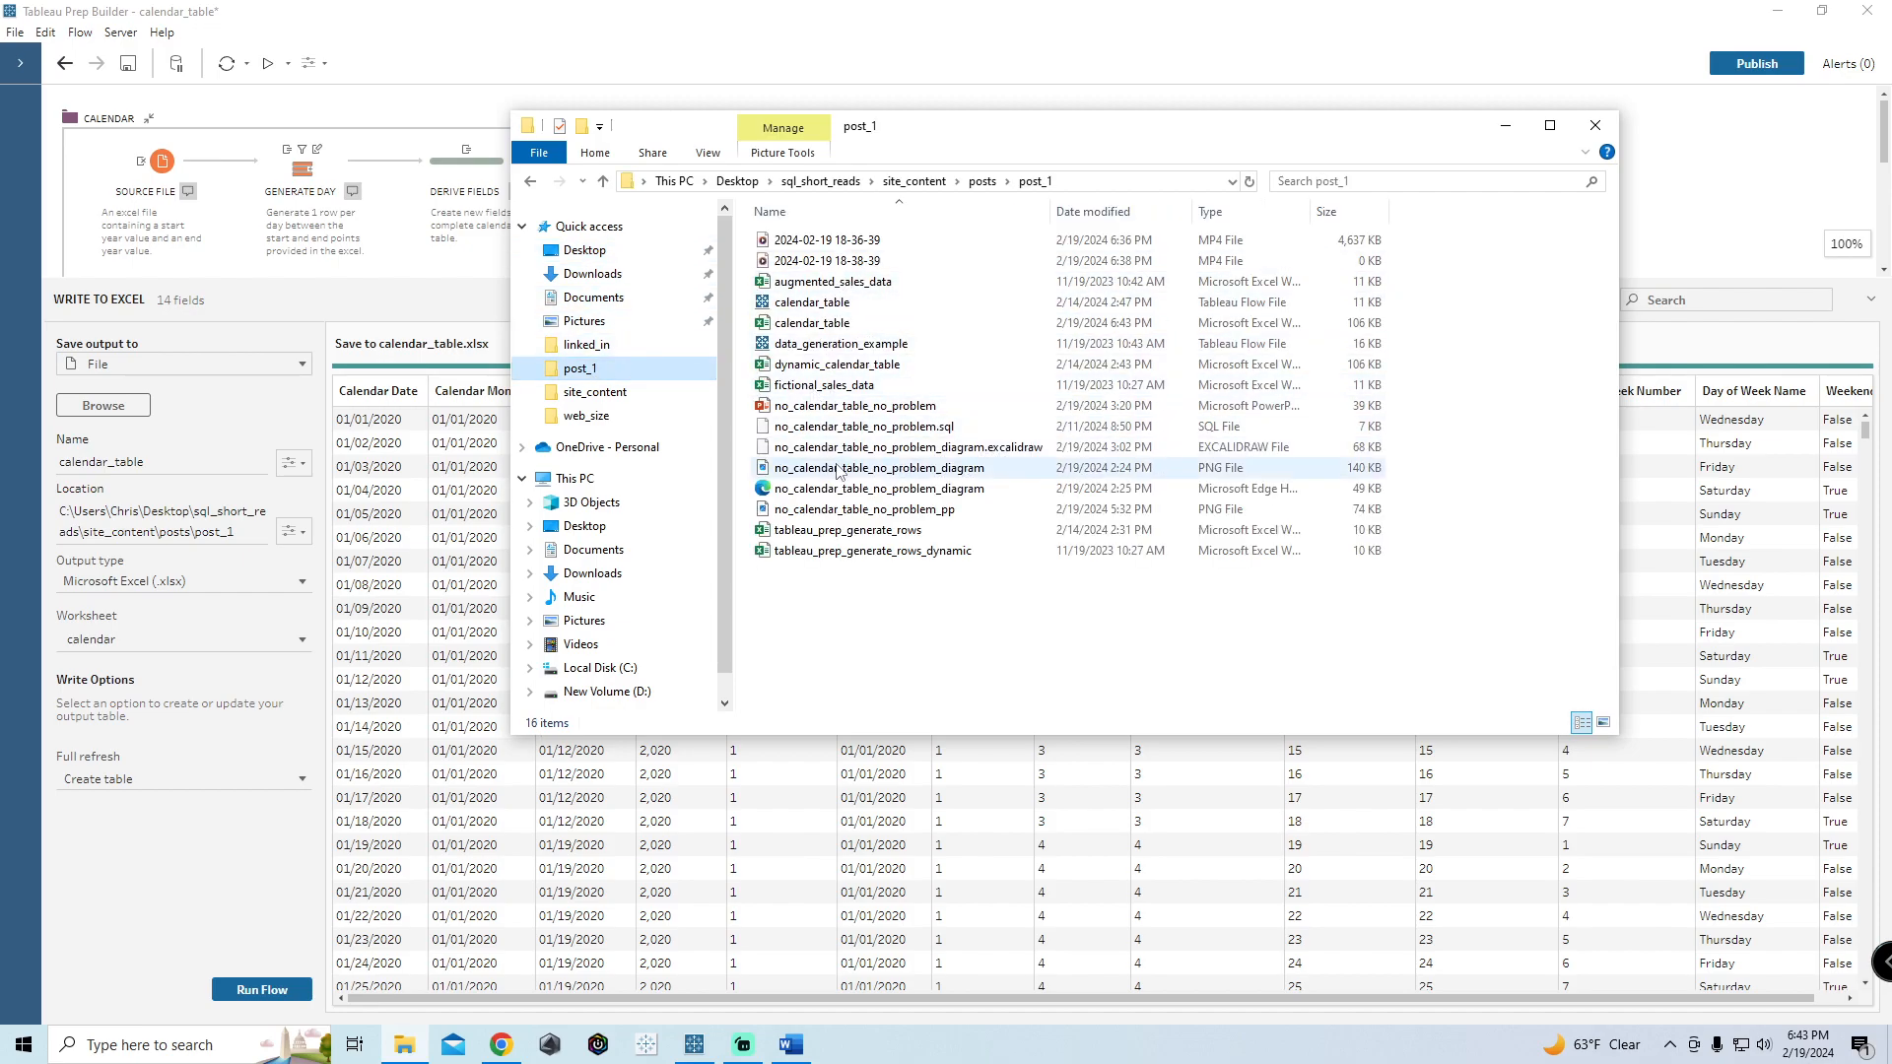
click(805, 325)
double_click(805, 325)
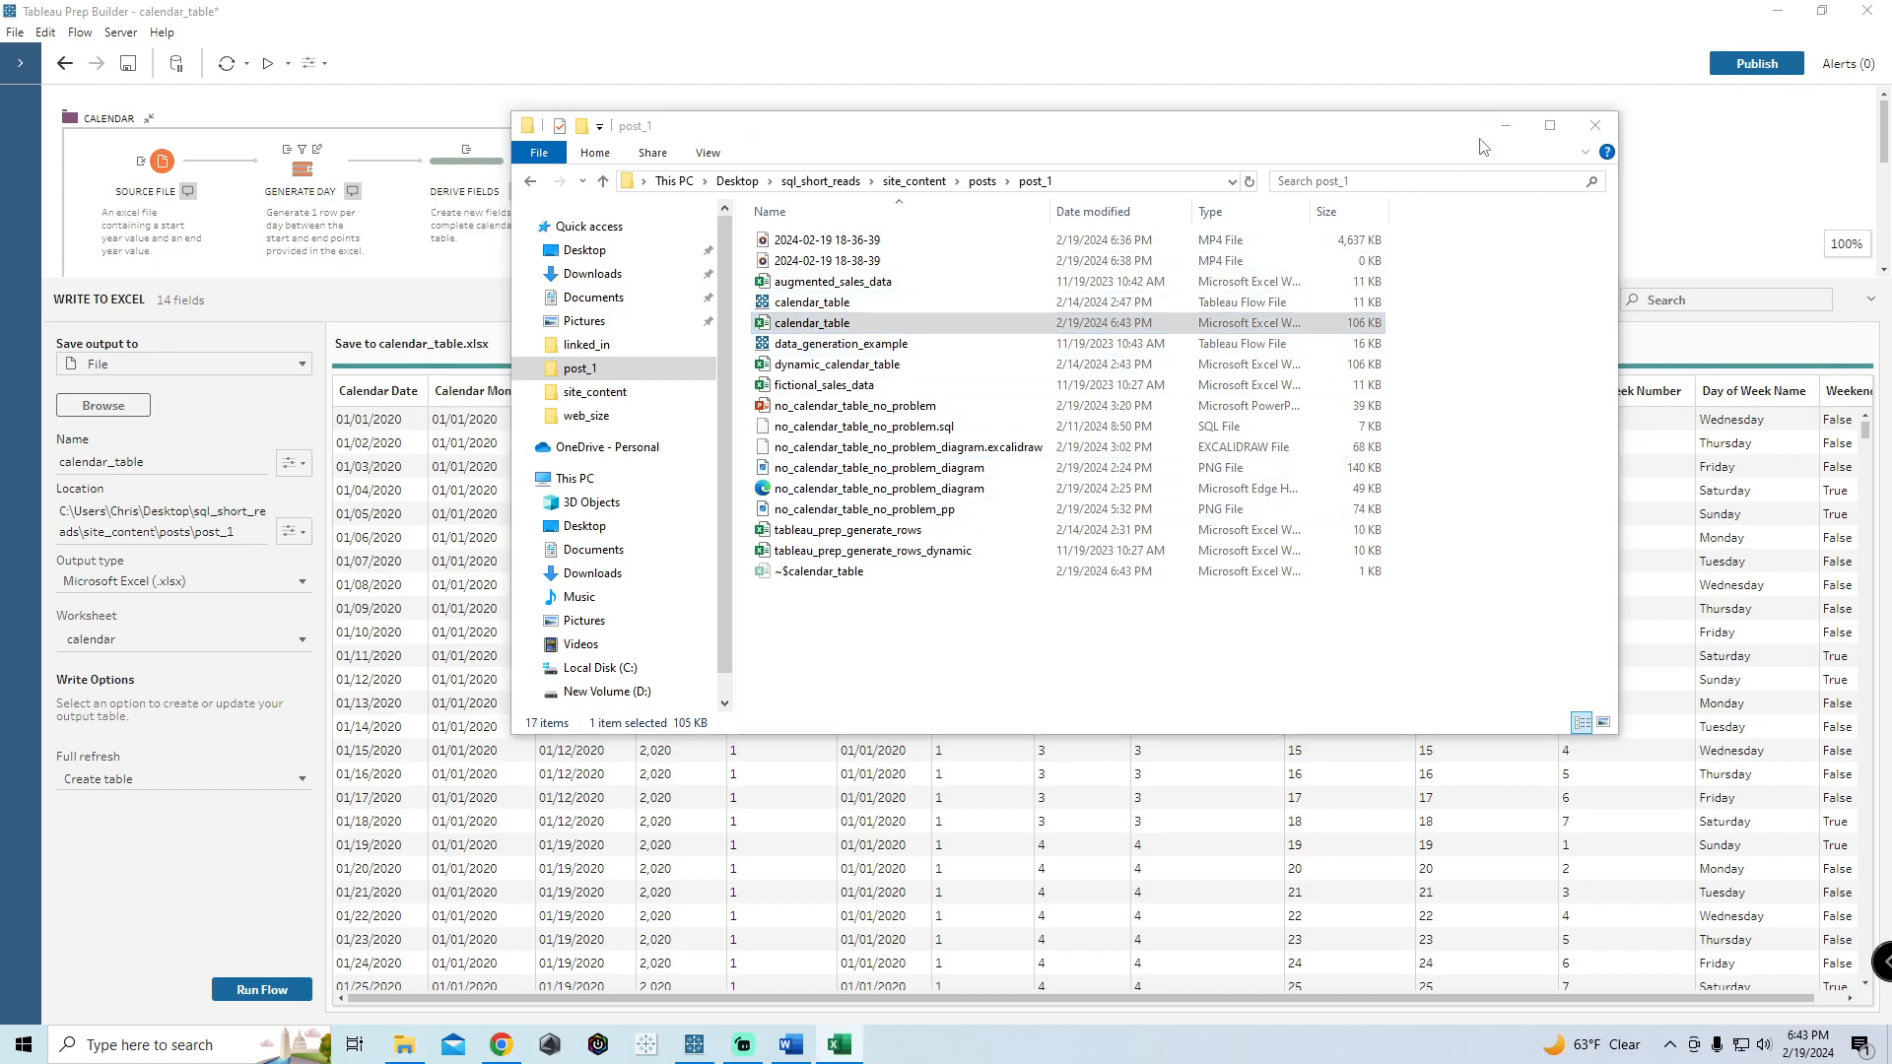
click(1505, 125)
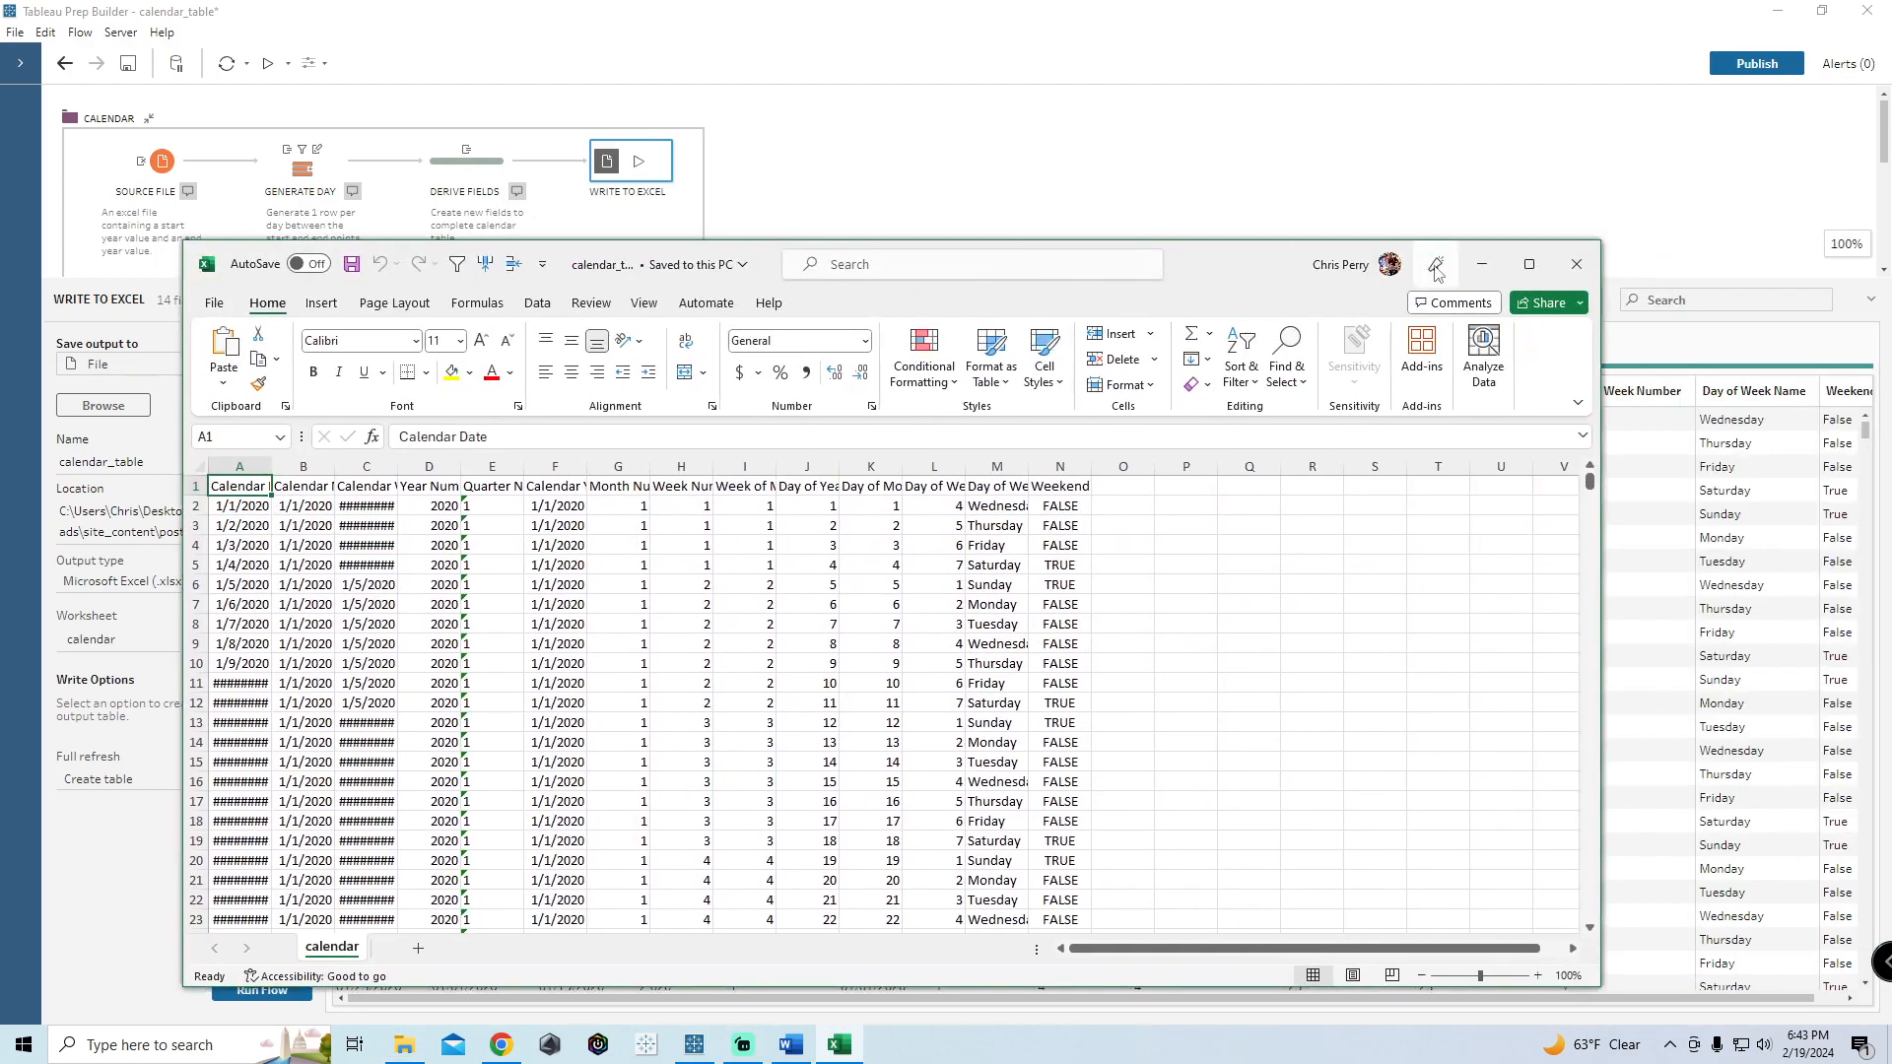
Step: Maximize the workbook and autofit the widths of columns A through N
double_click(1215, 255)
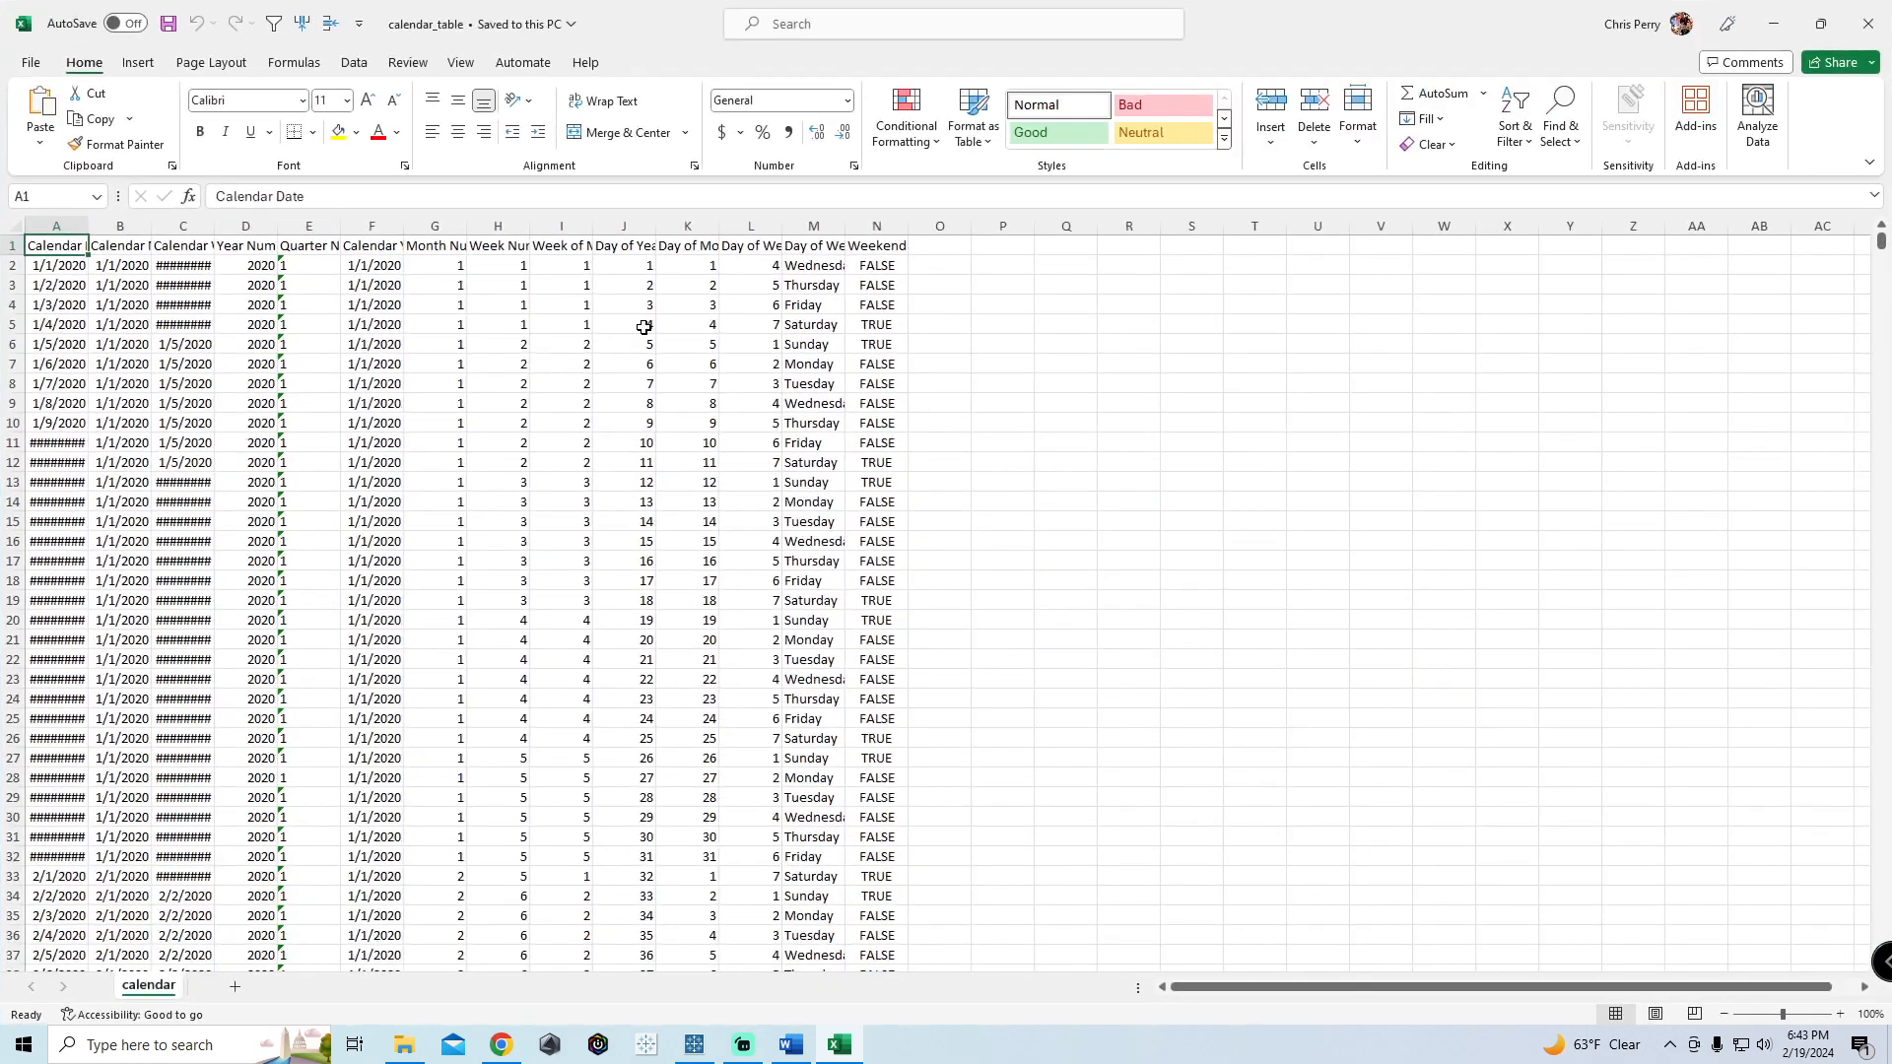
drag(74, 228, 907, 228)
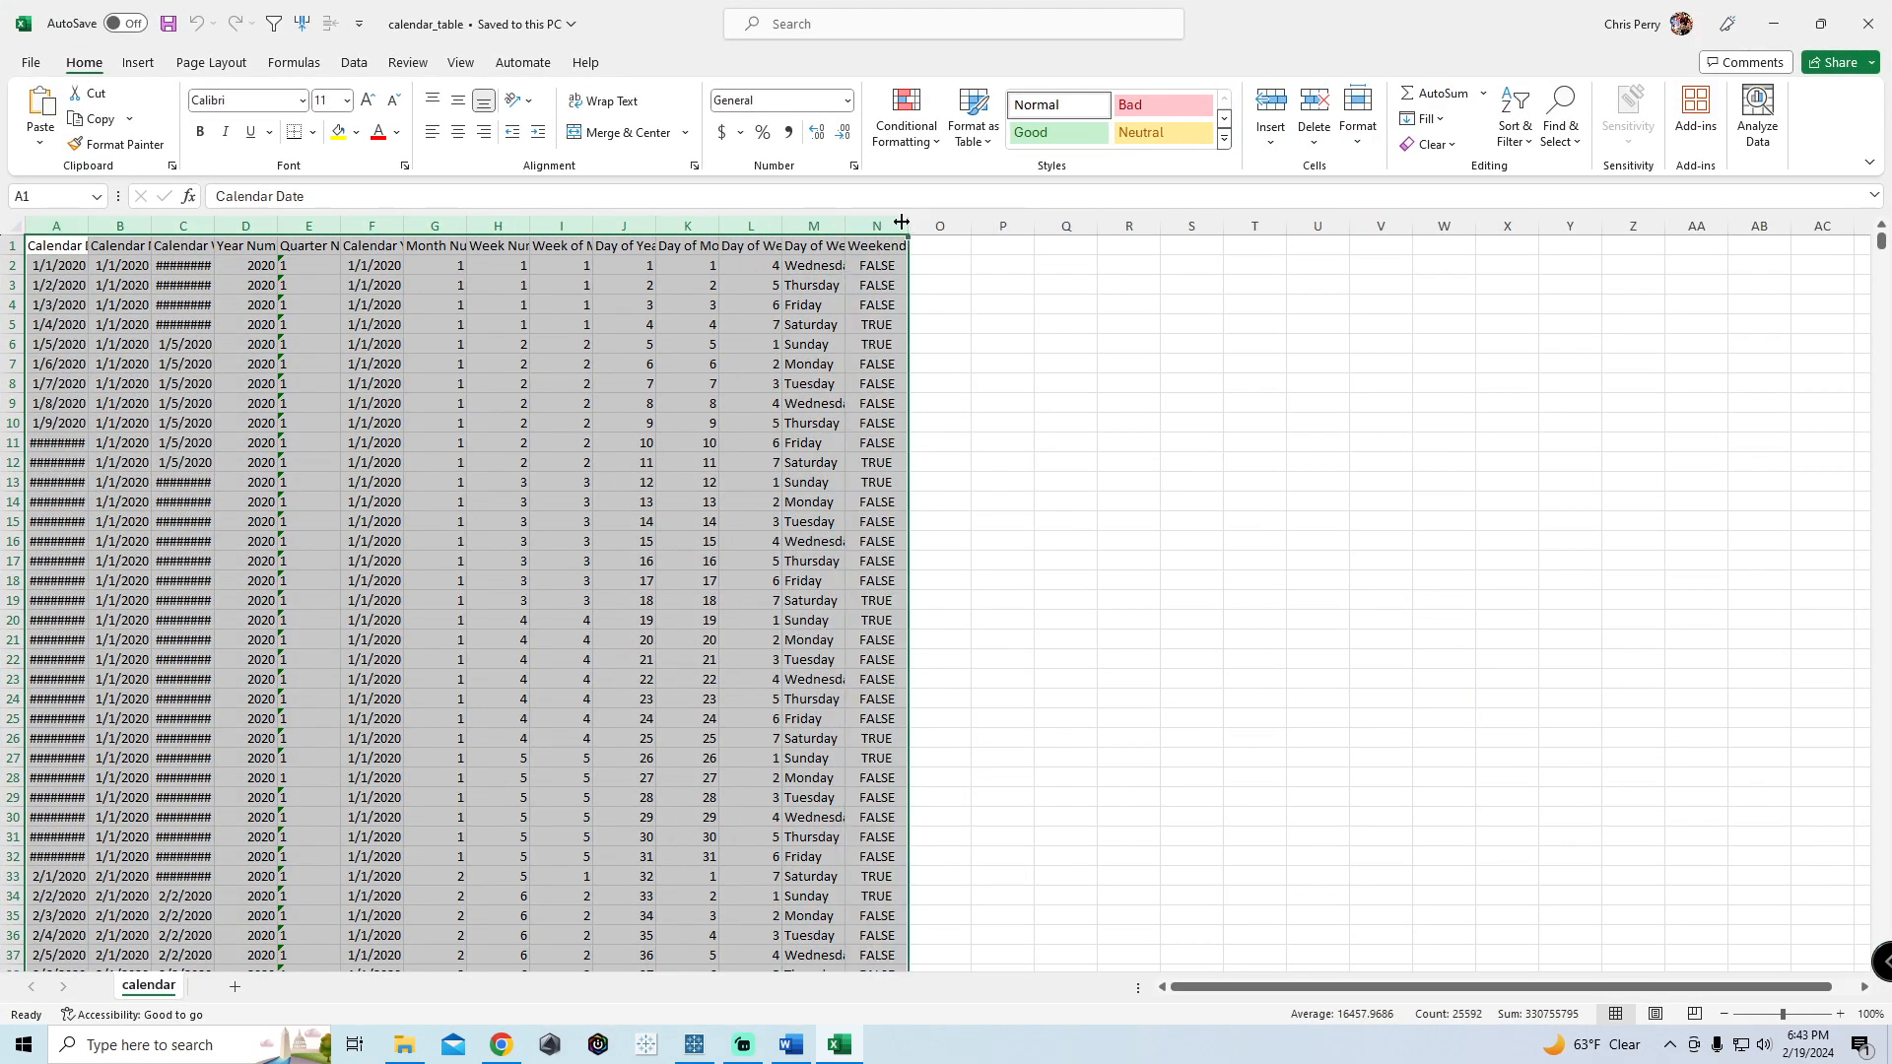
double_click(908, 226)
click(445, 303)
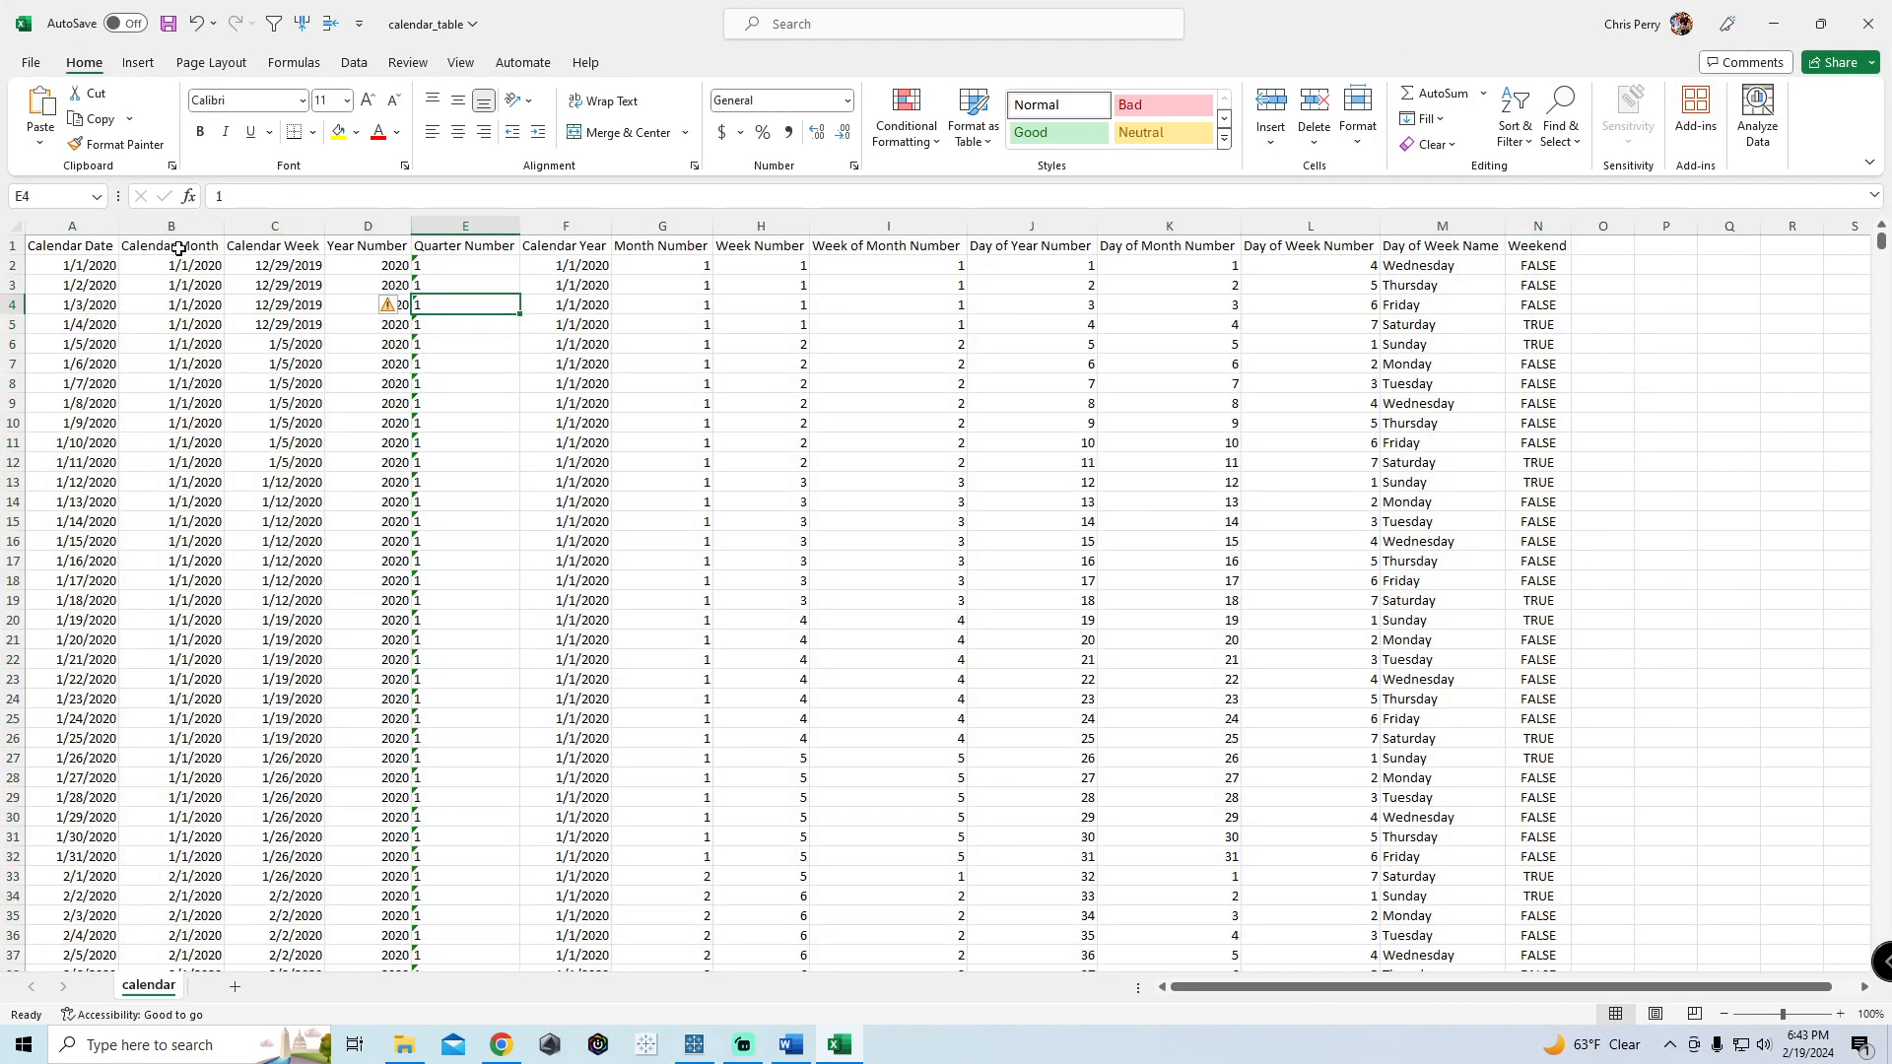
Step: Examine the calendar sheet's dates from the first rows down to the last one, and close the workbook
click(696, 1051)
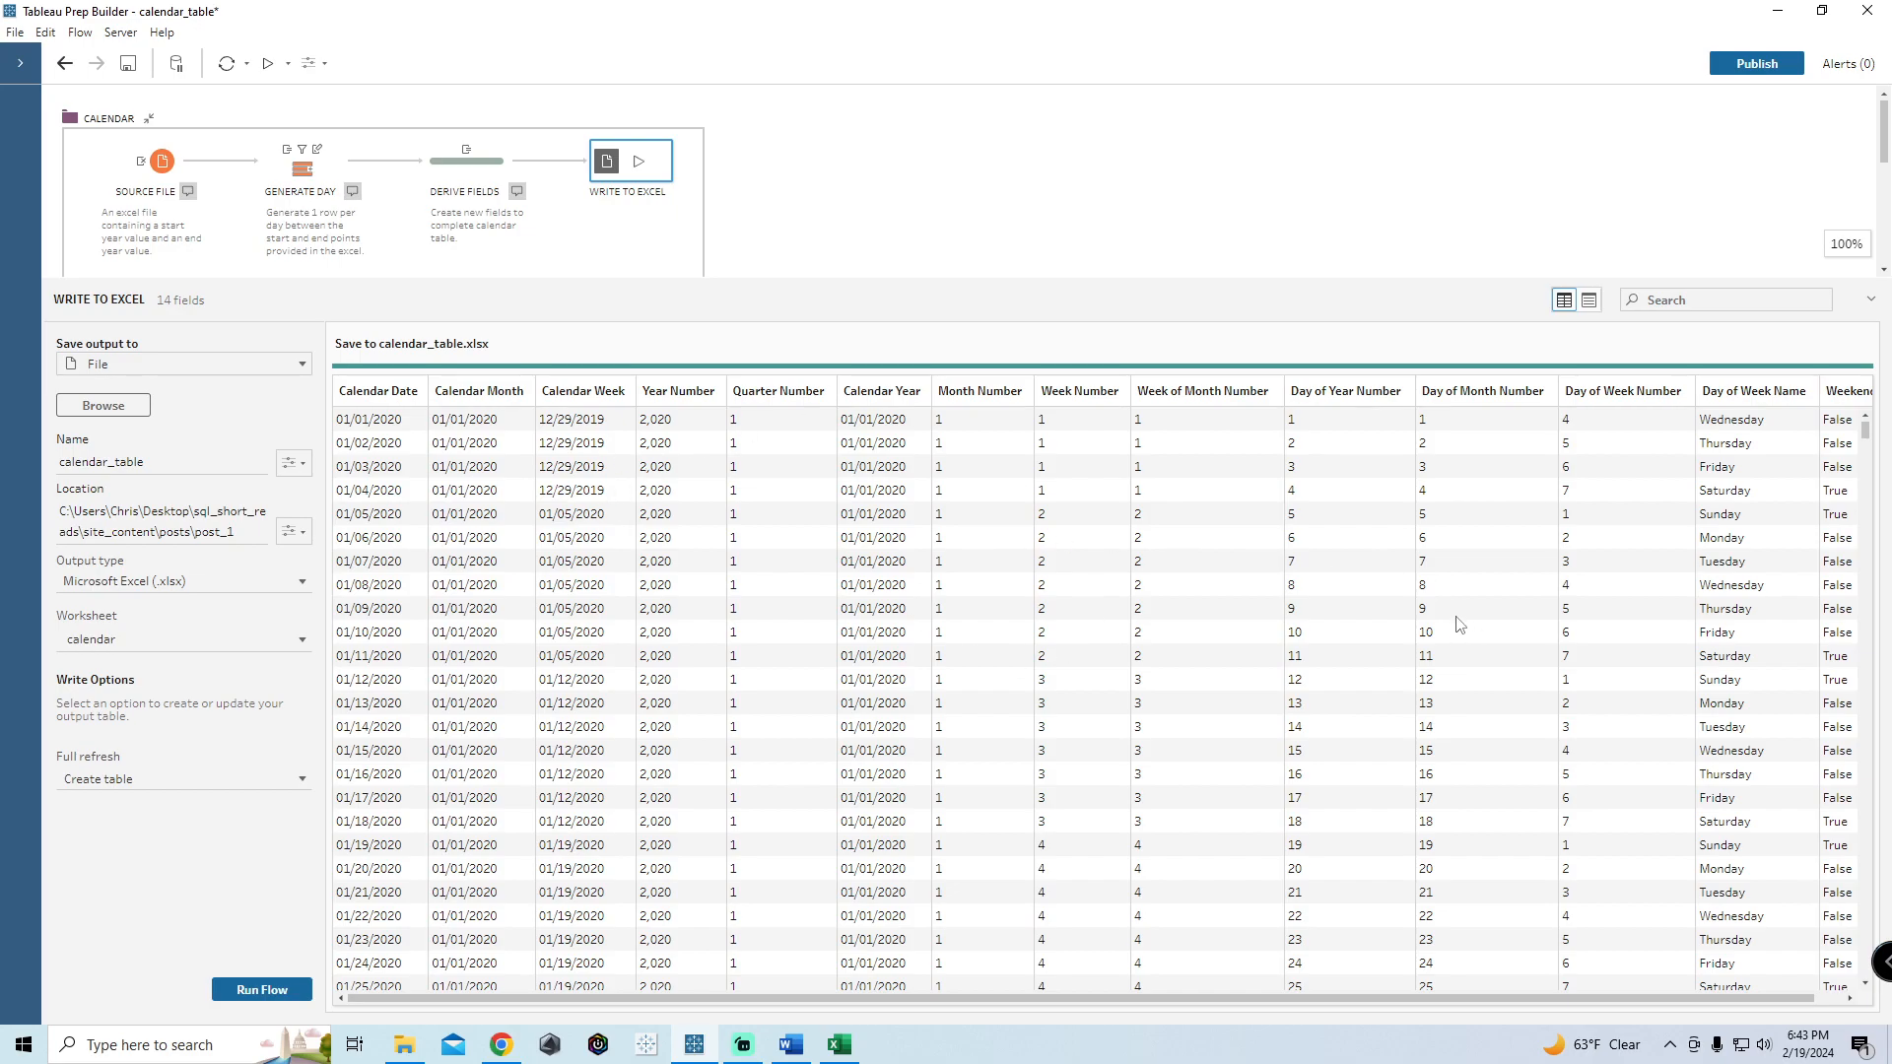
click(1776, 11)
click(69, 350)
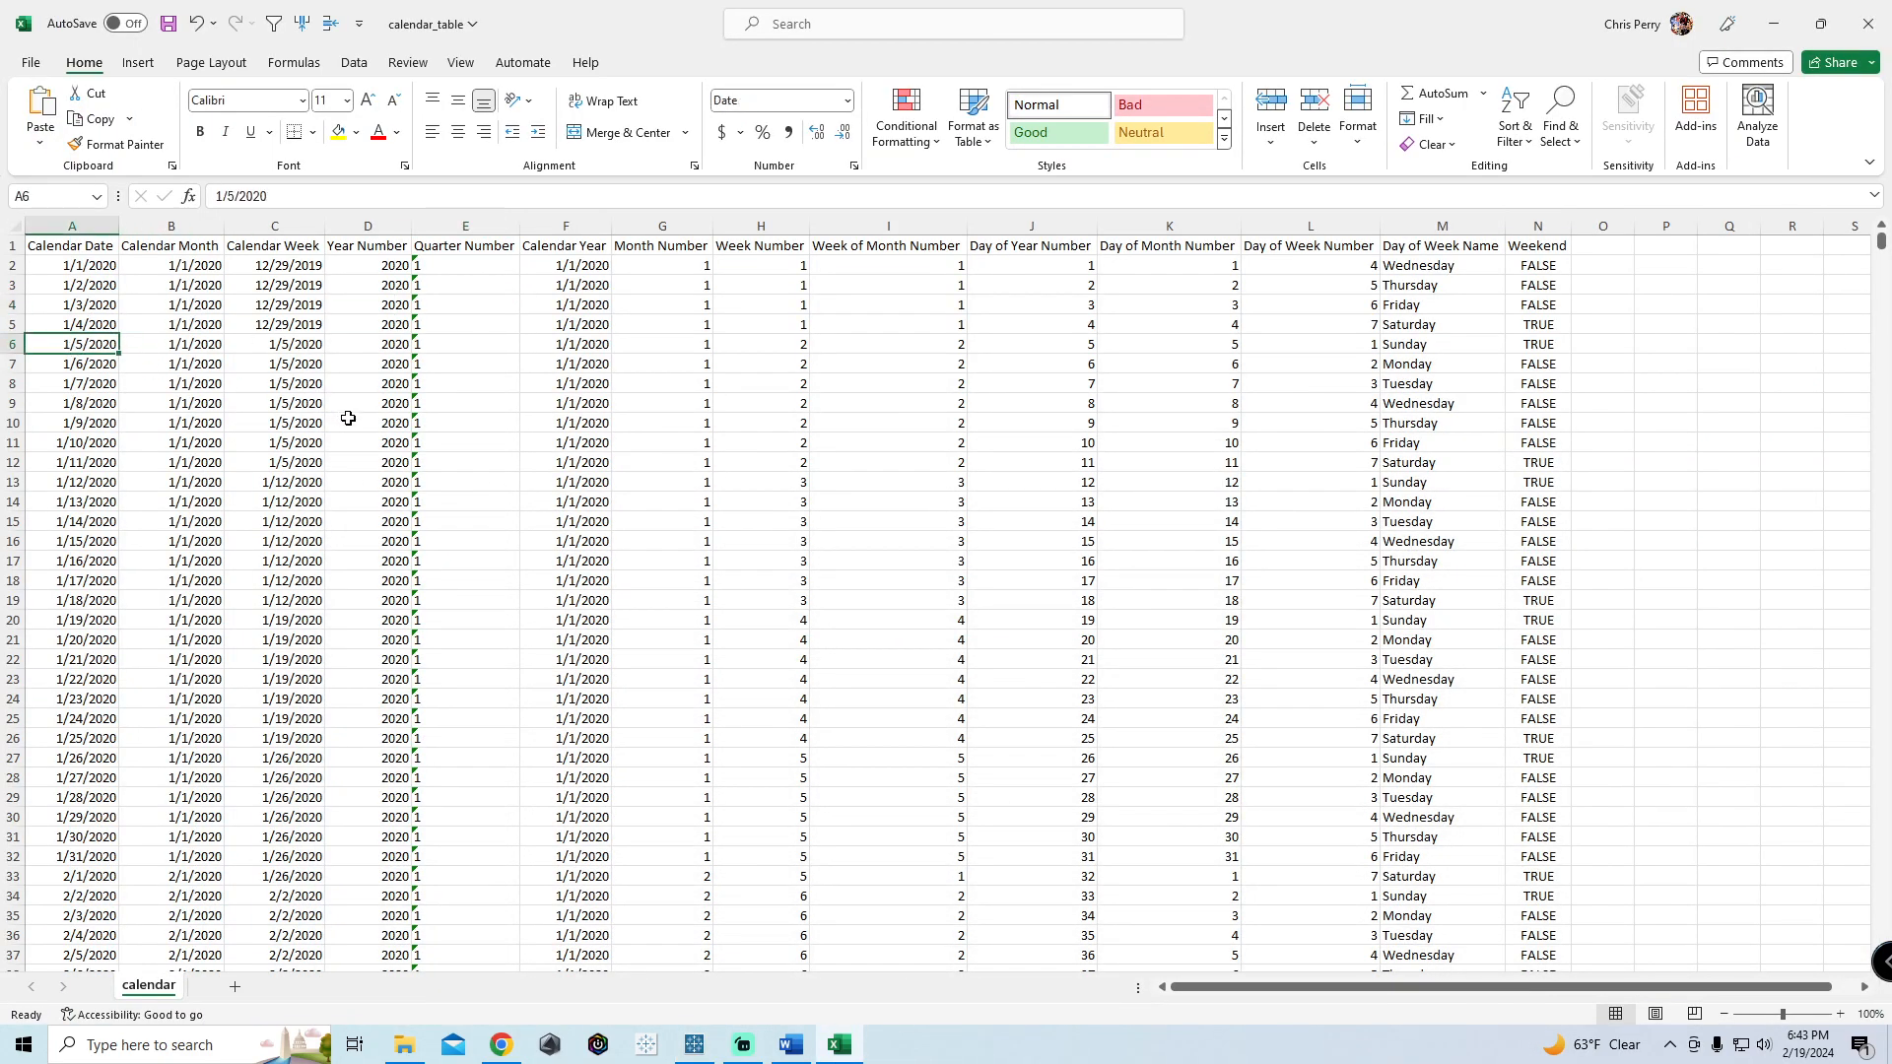
drag(1881, 241, 1878, 937)
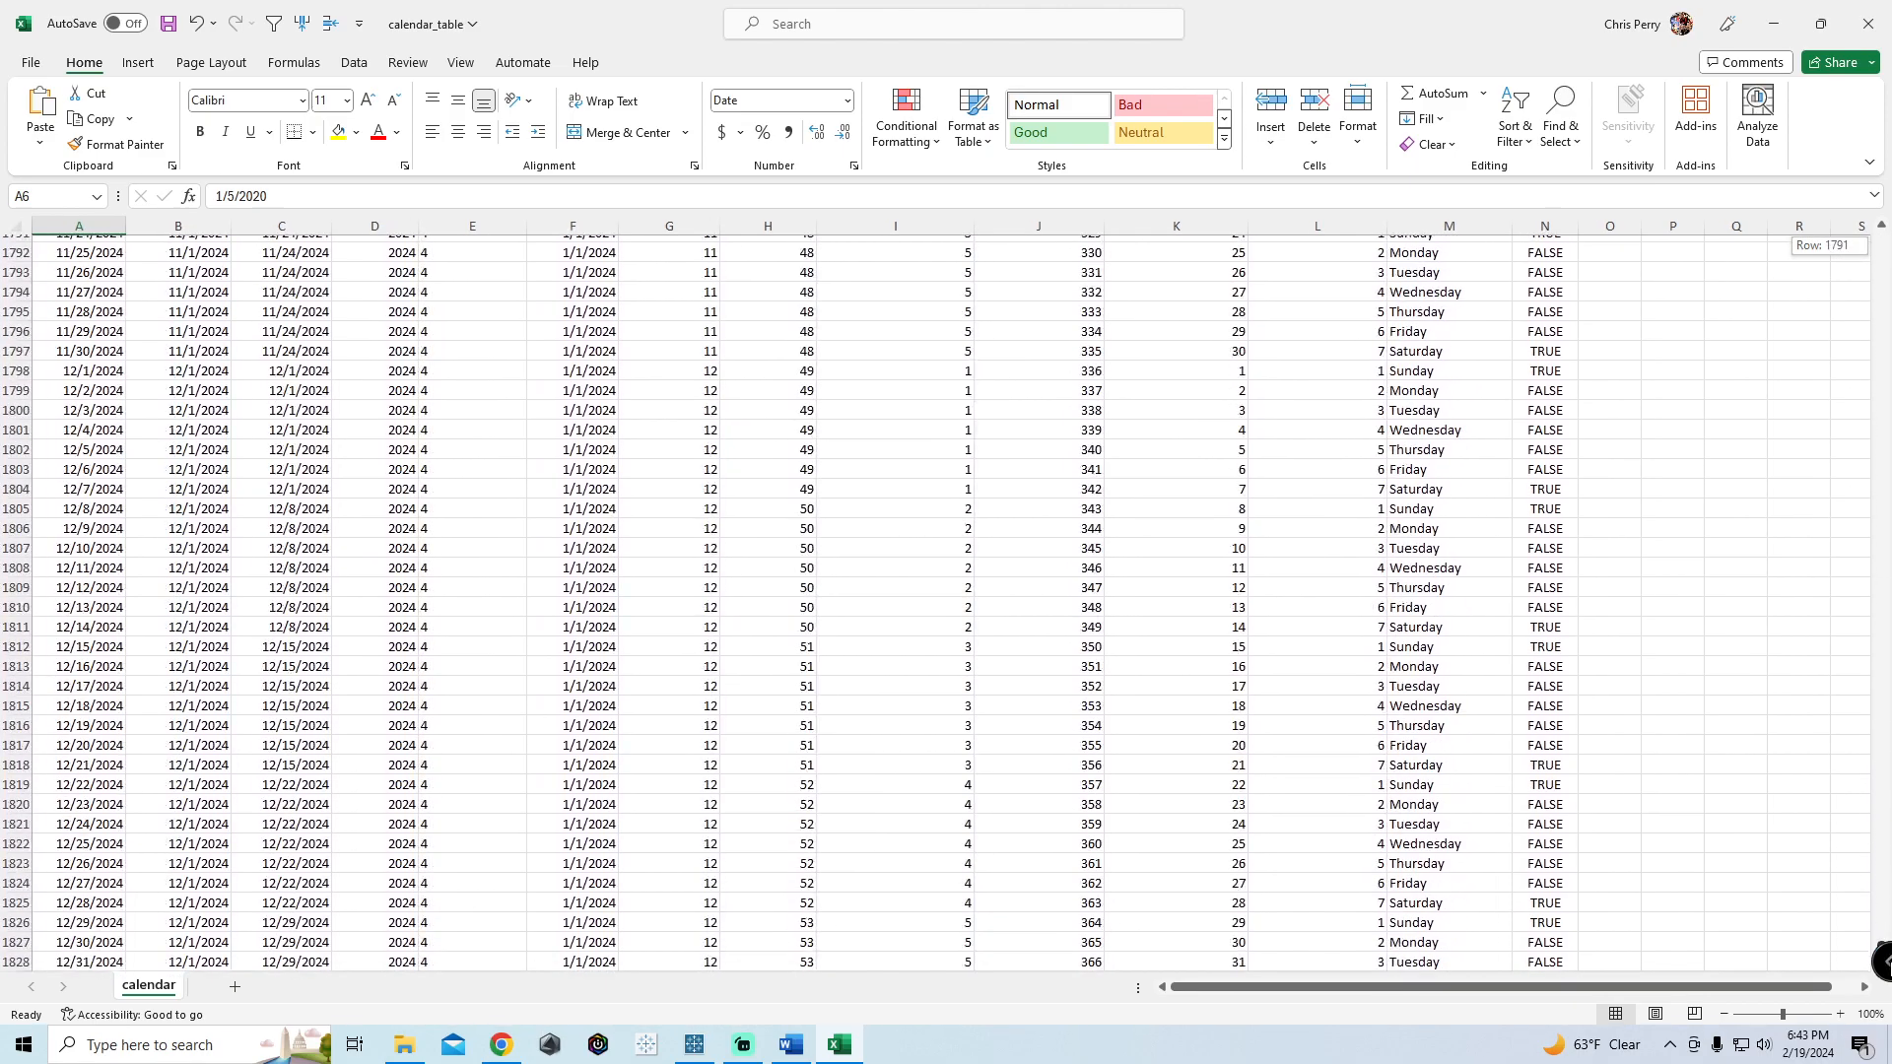
scroll(443, 665, down, 1)
click(69, 903)
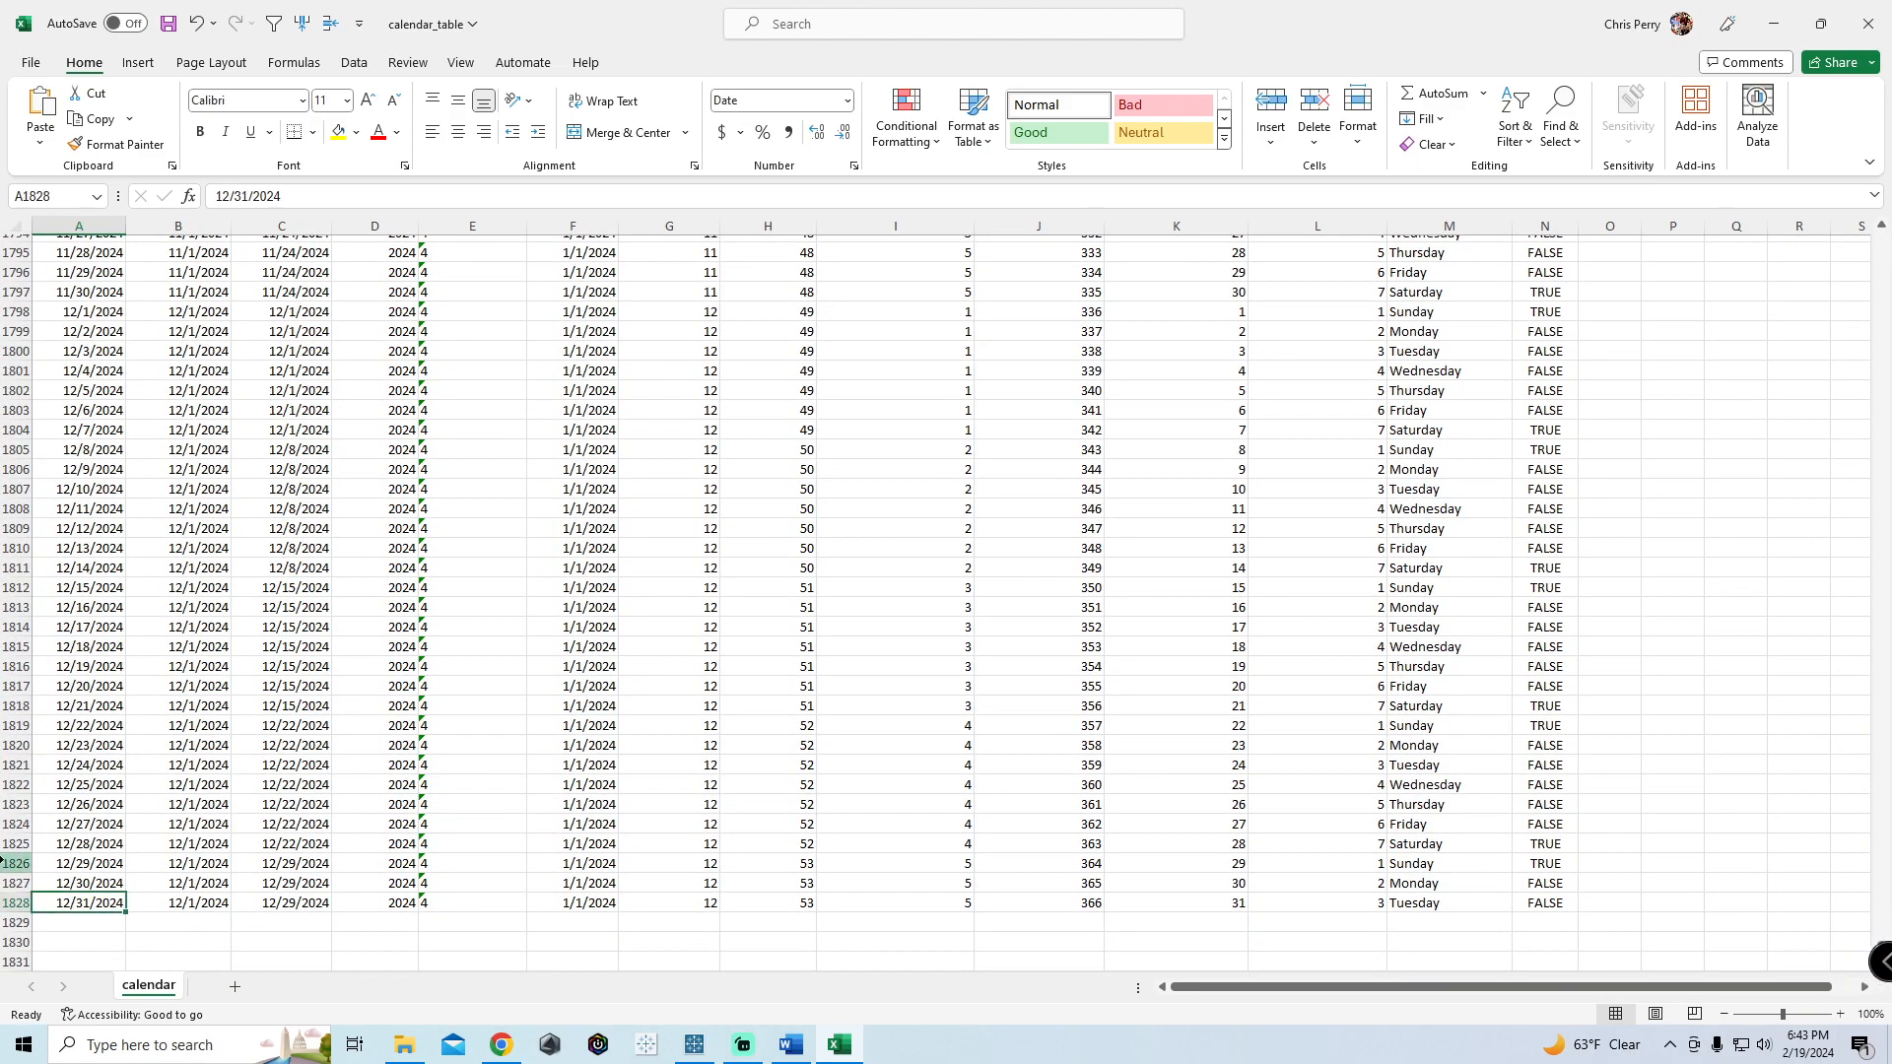
click(61, 880)
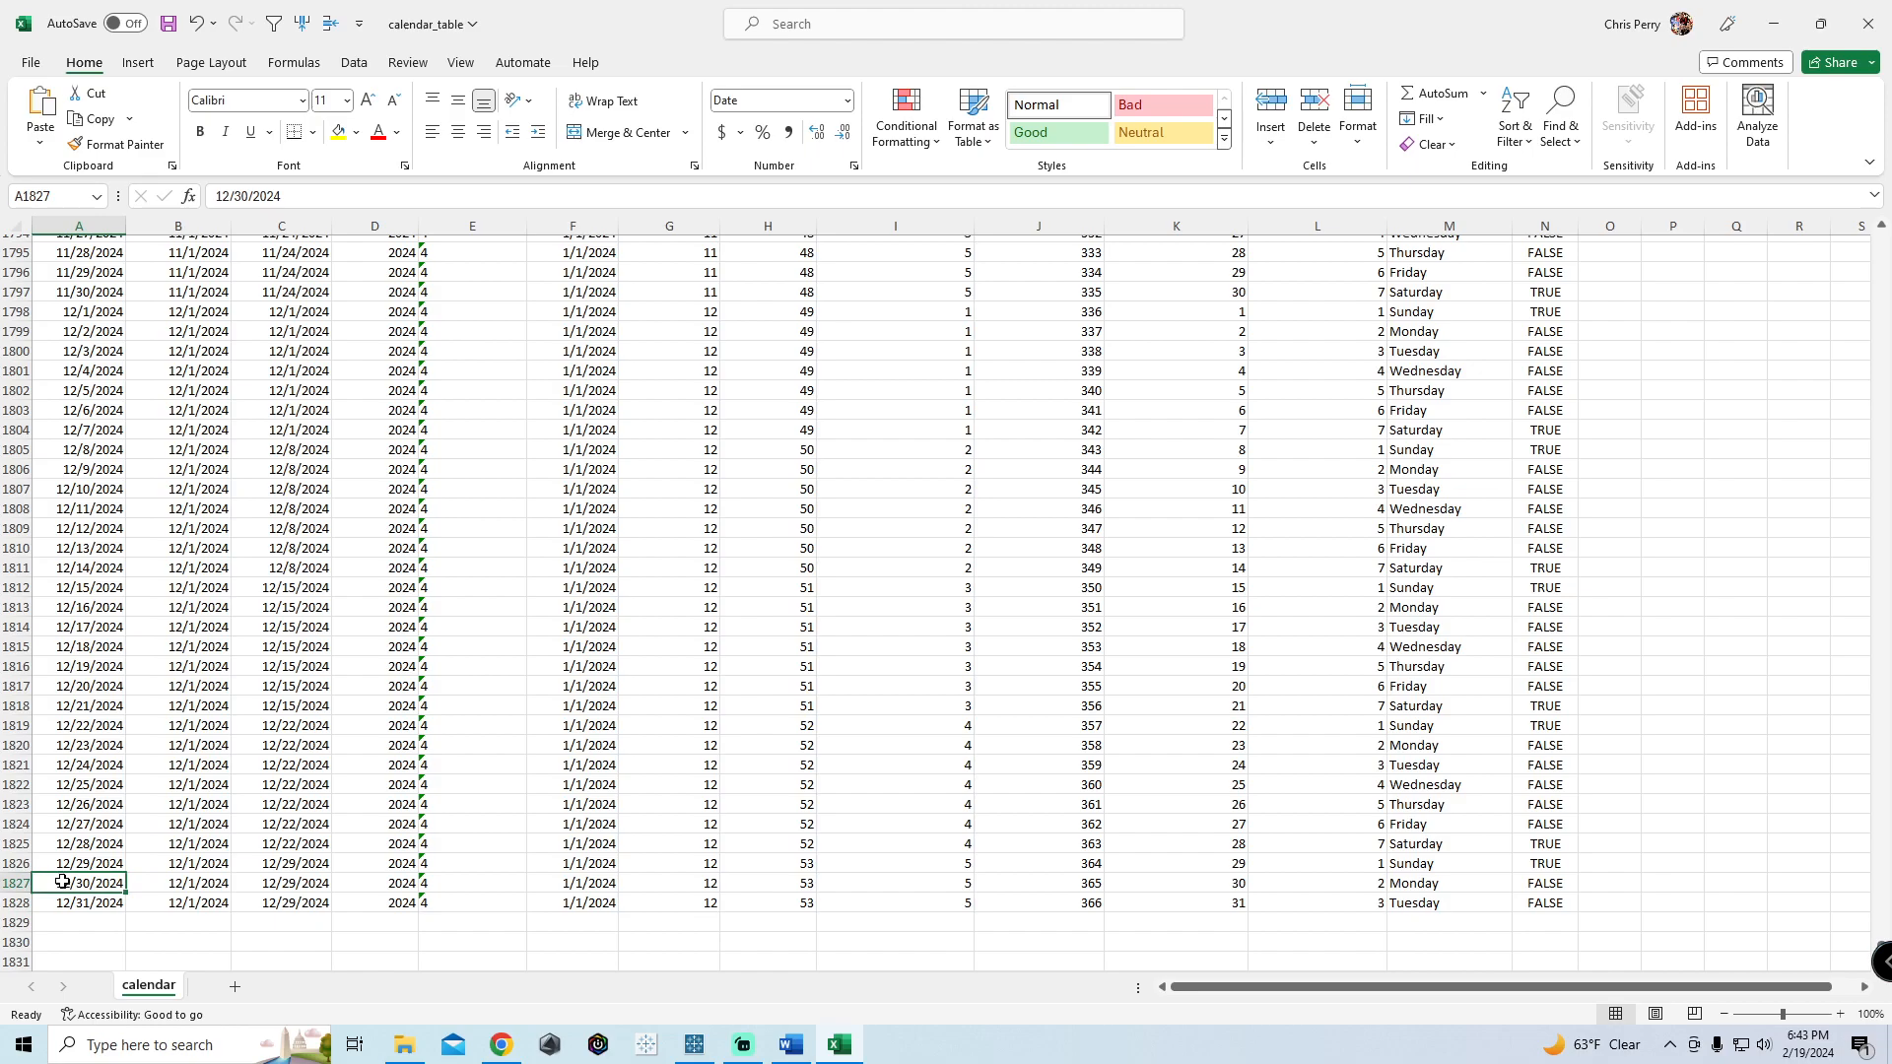
click(79, 903)
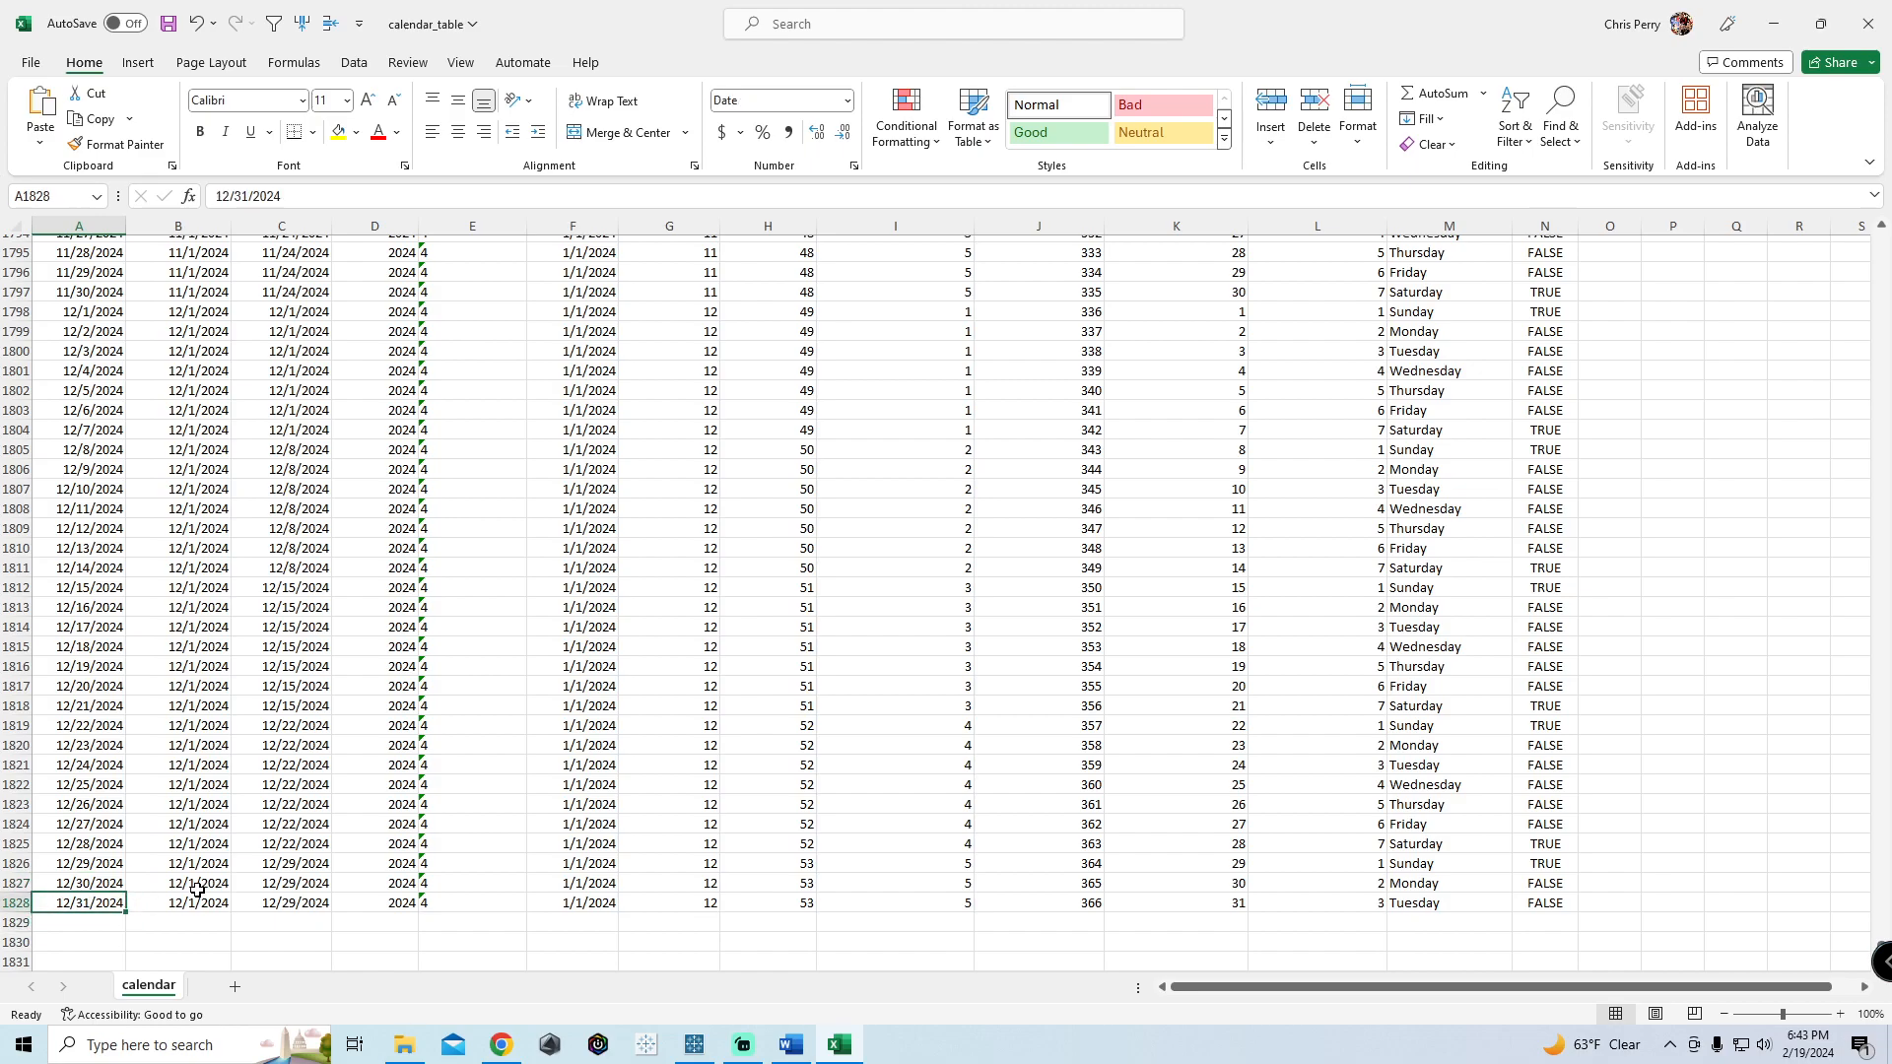
scroll(1166, 469, up, 14)
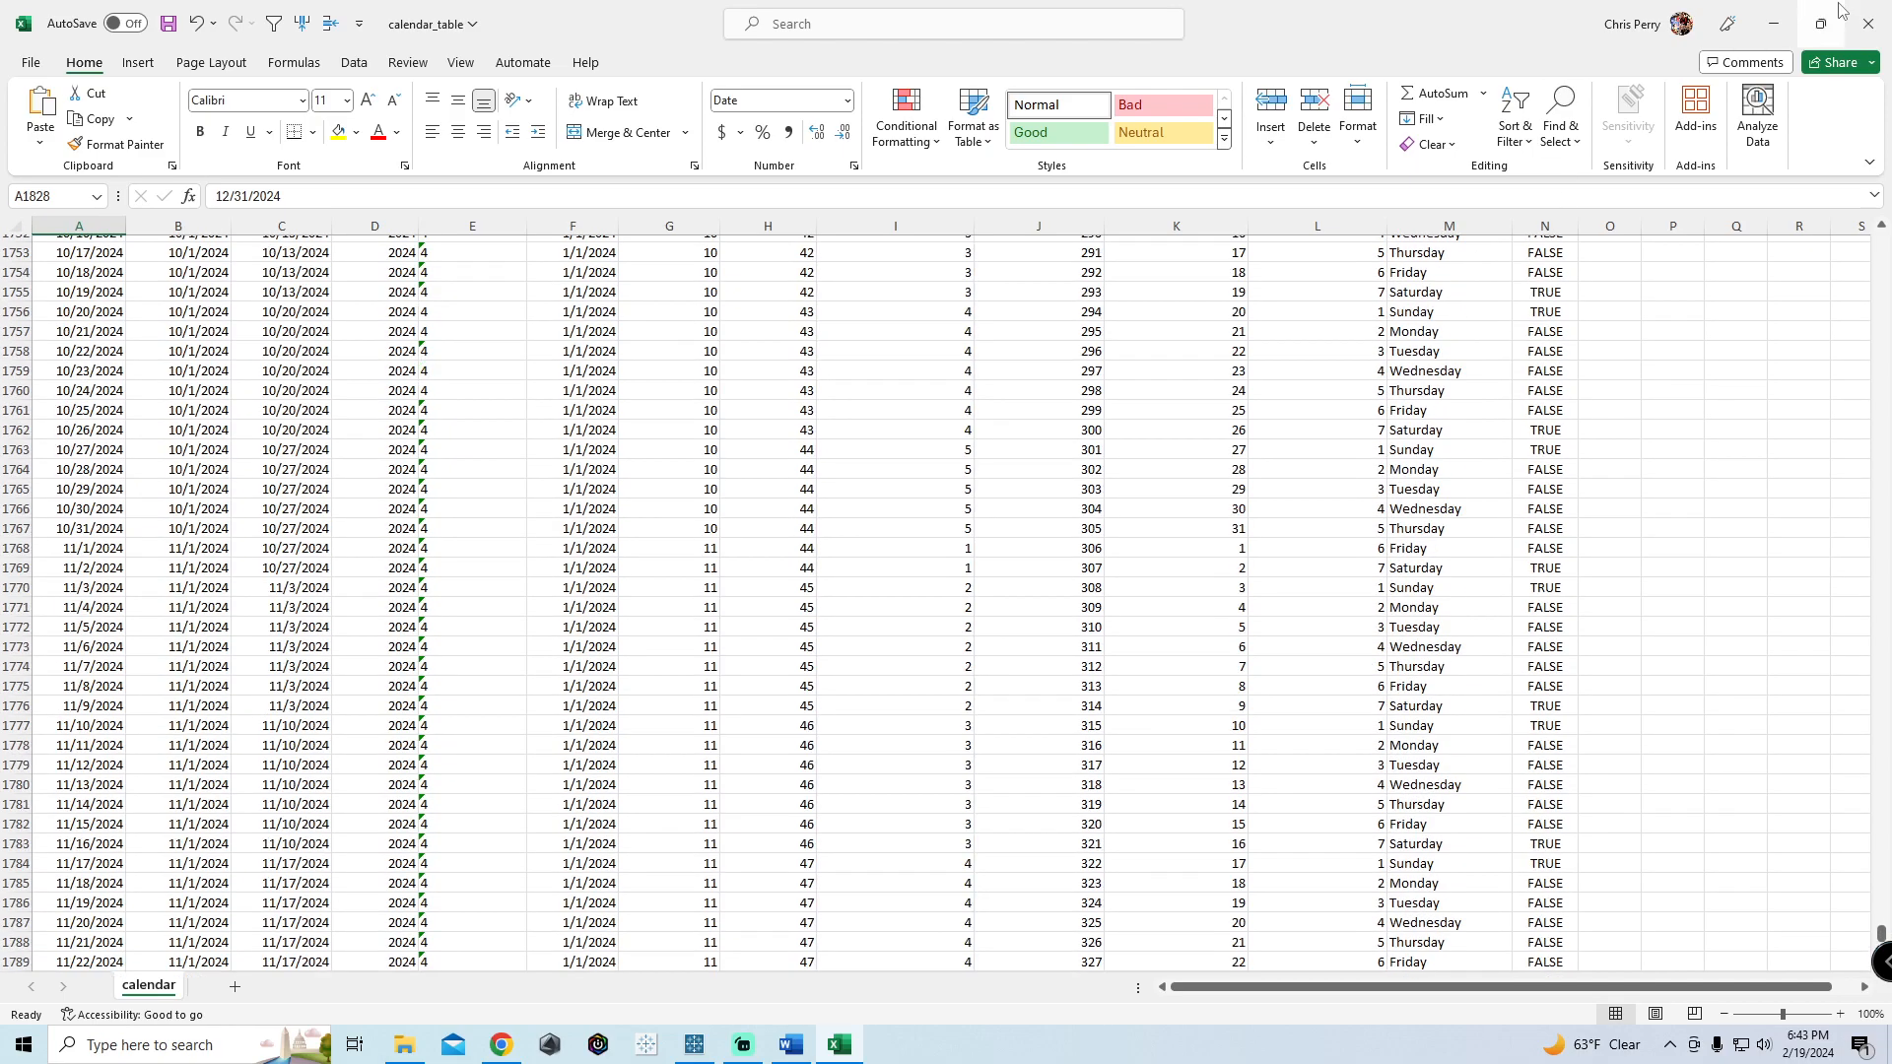
click(1868, 23)
click(961, 547)
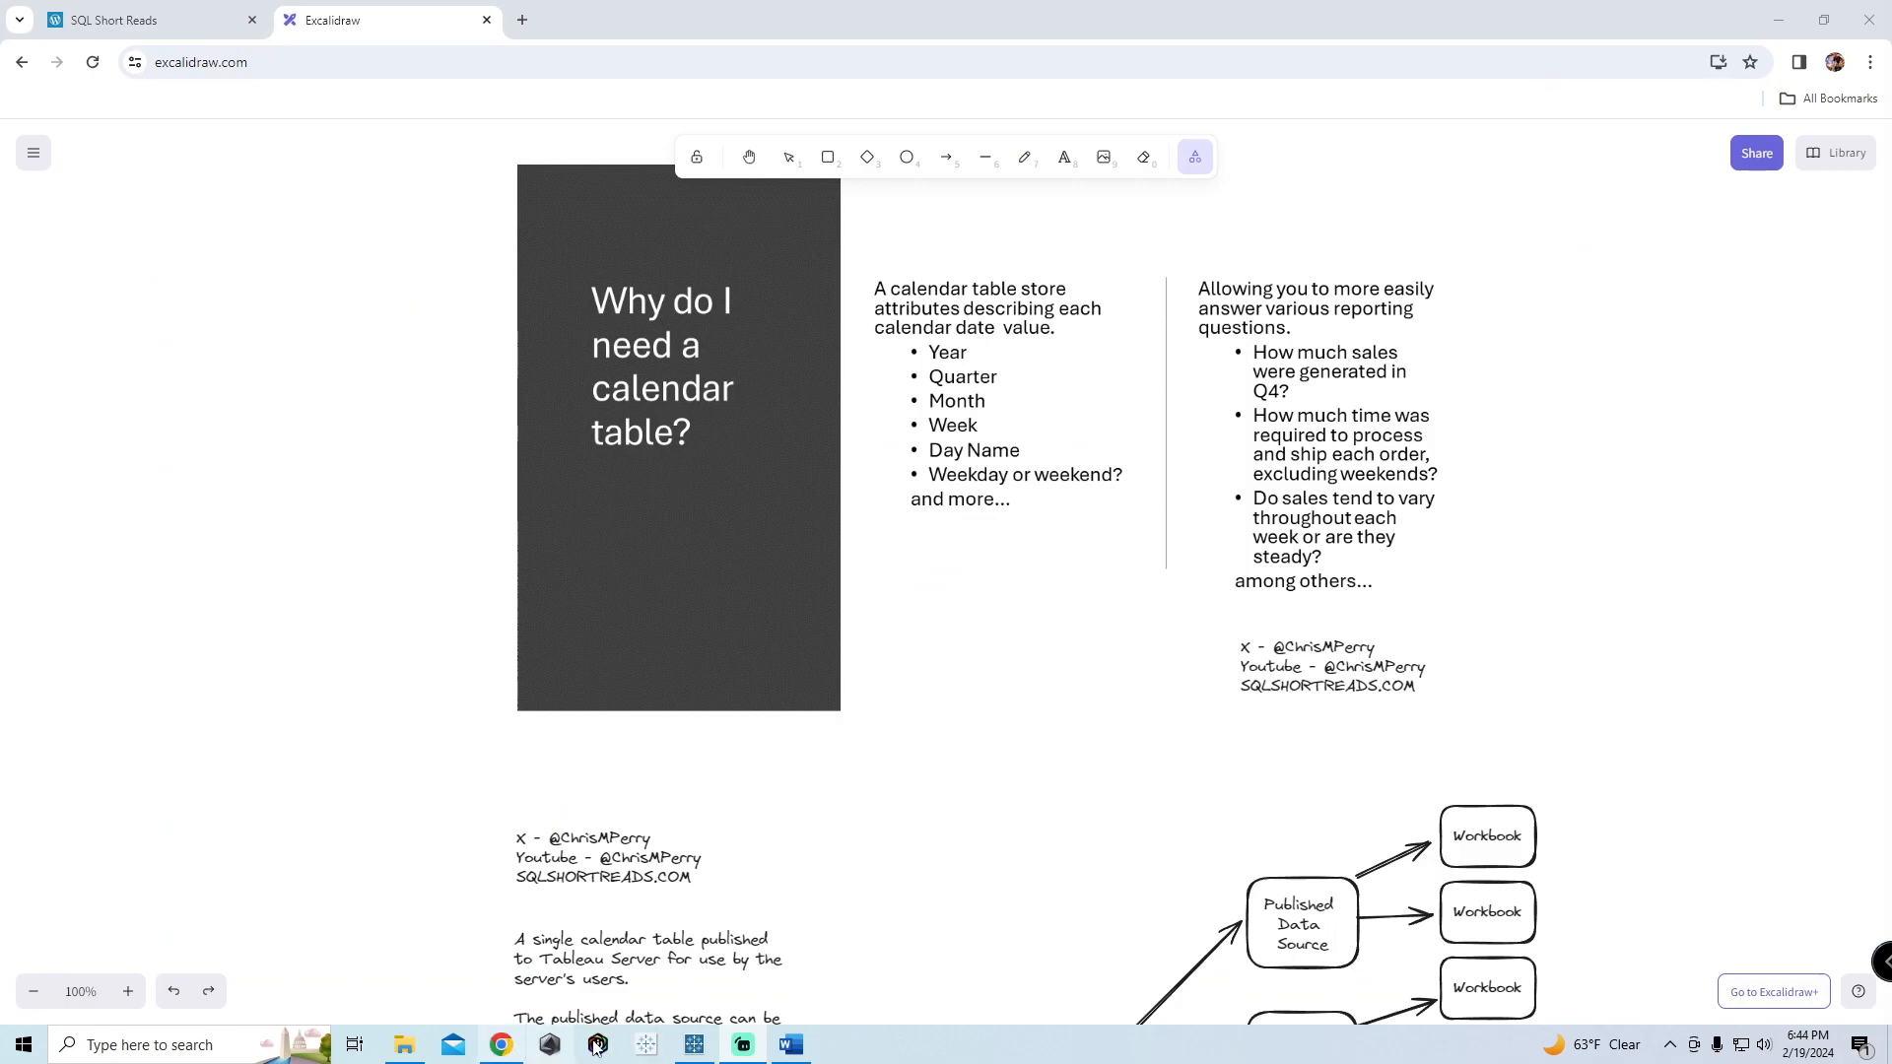
Step: Switch to Tableau Prep Builder and set the WRITE TO EXCEL step to save its output to a published data source
click(694, 1045)
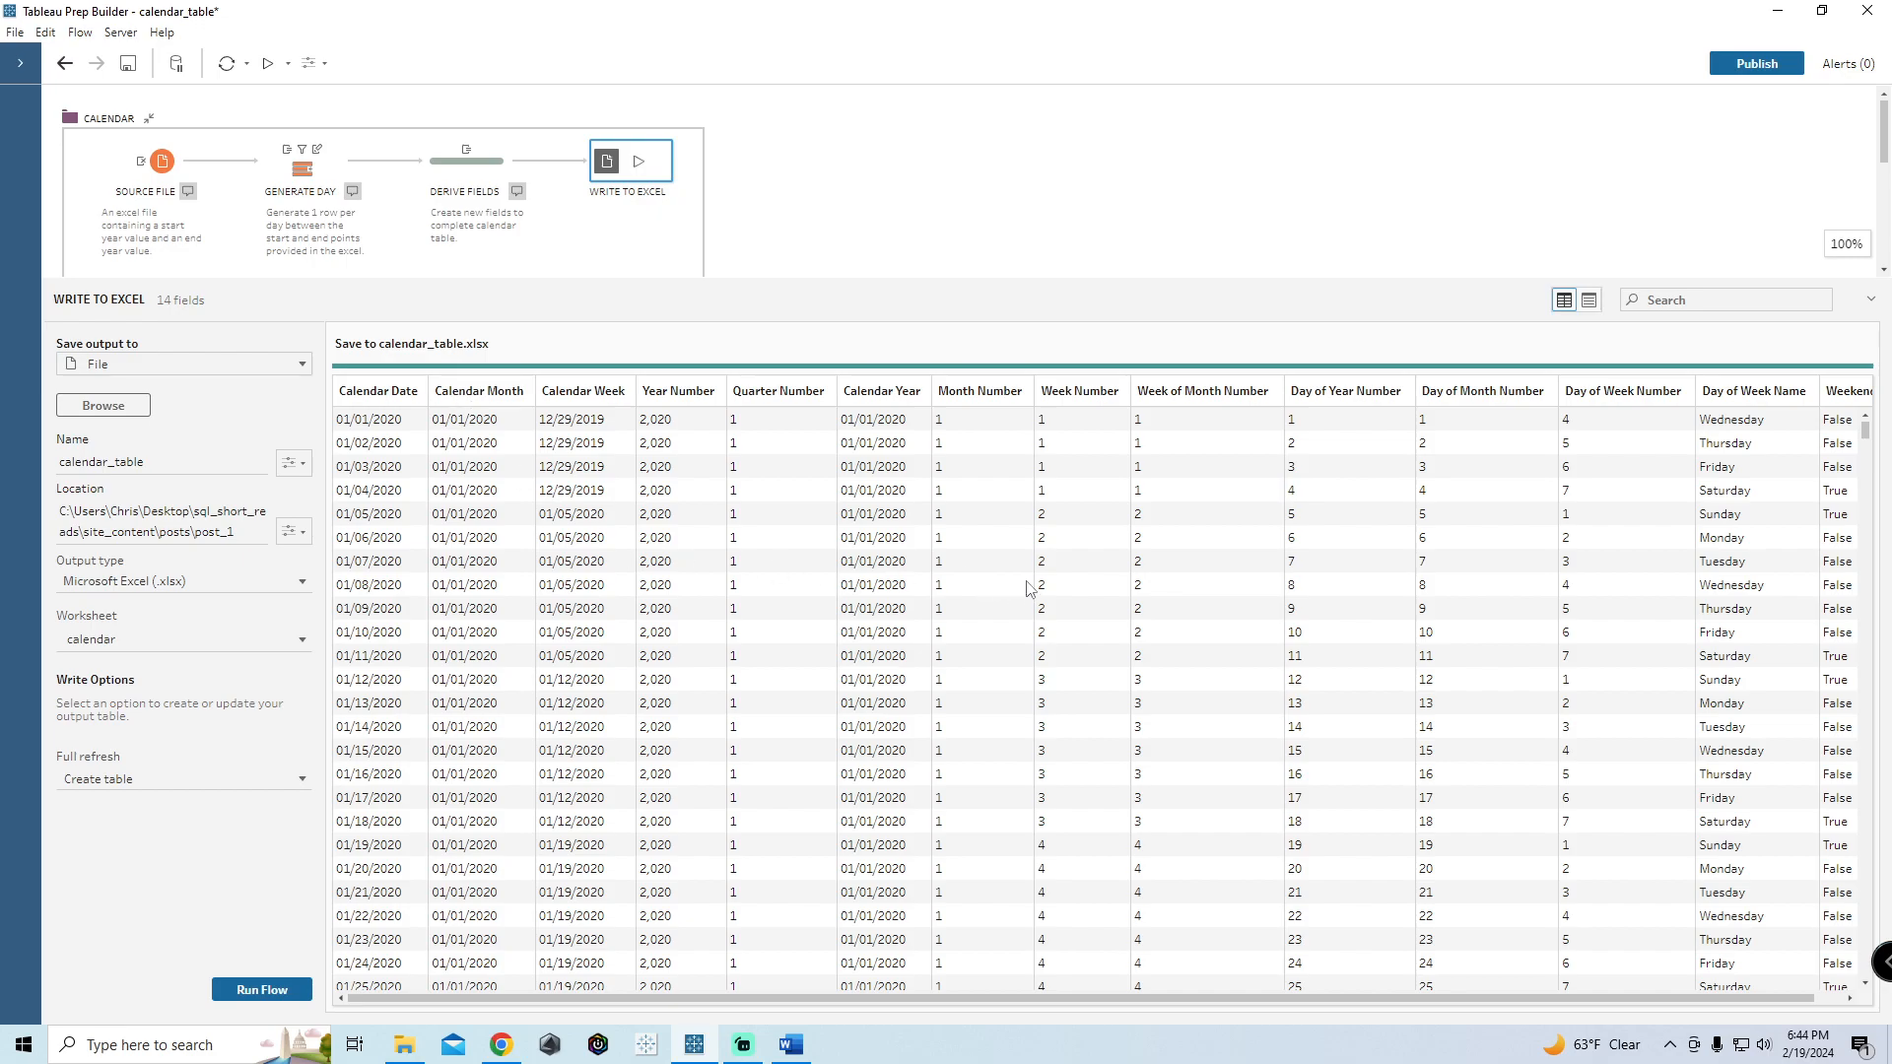
click(250, 368)
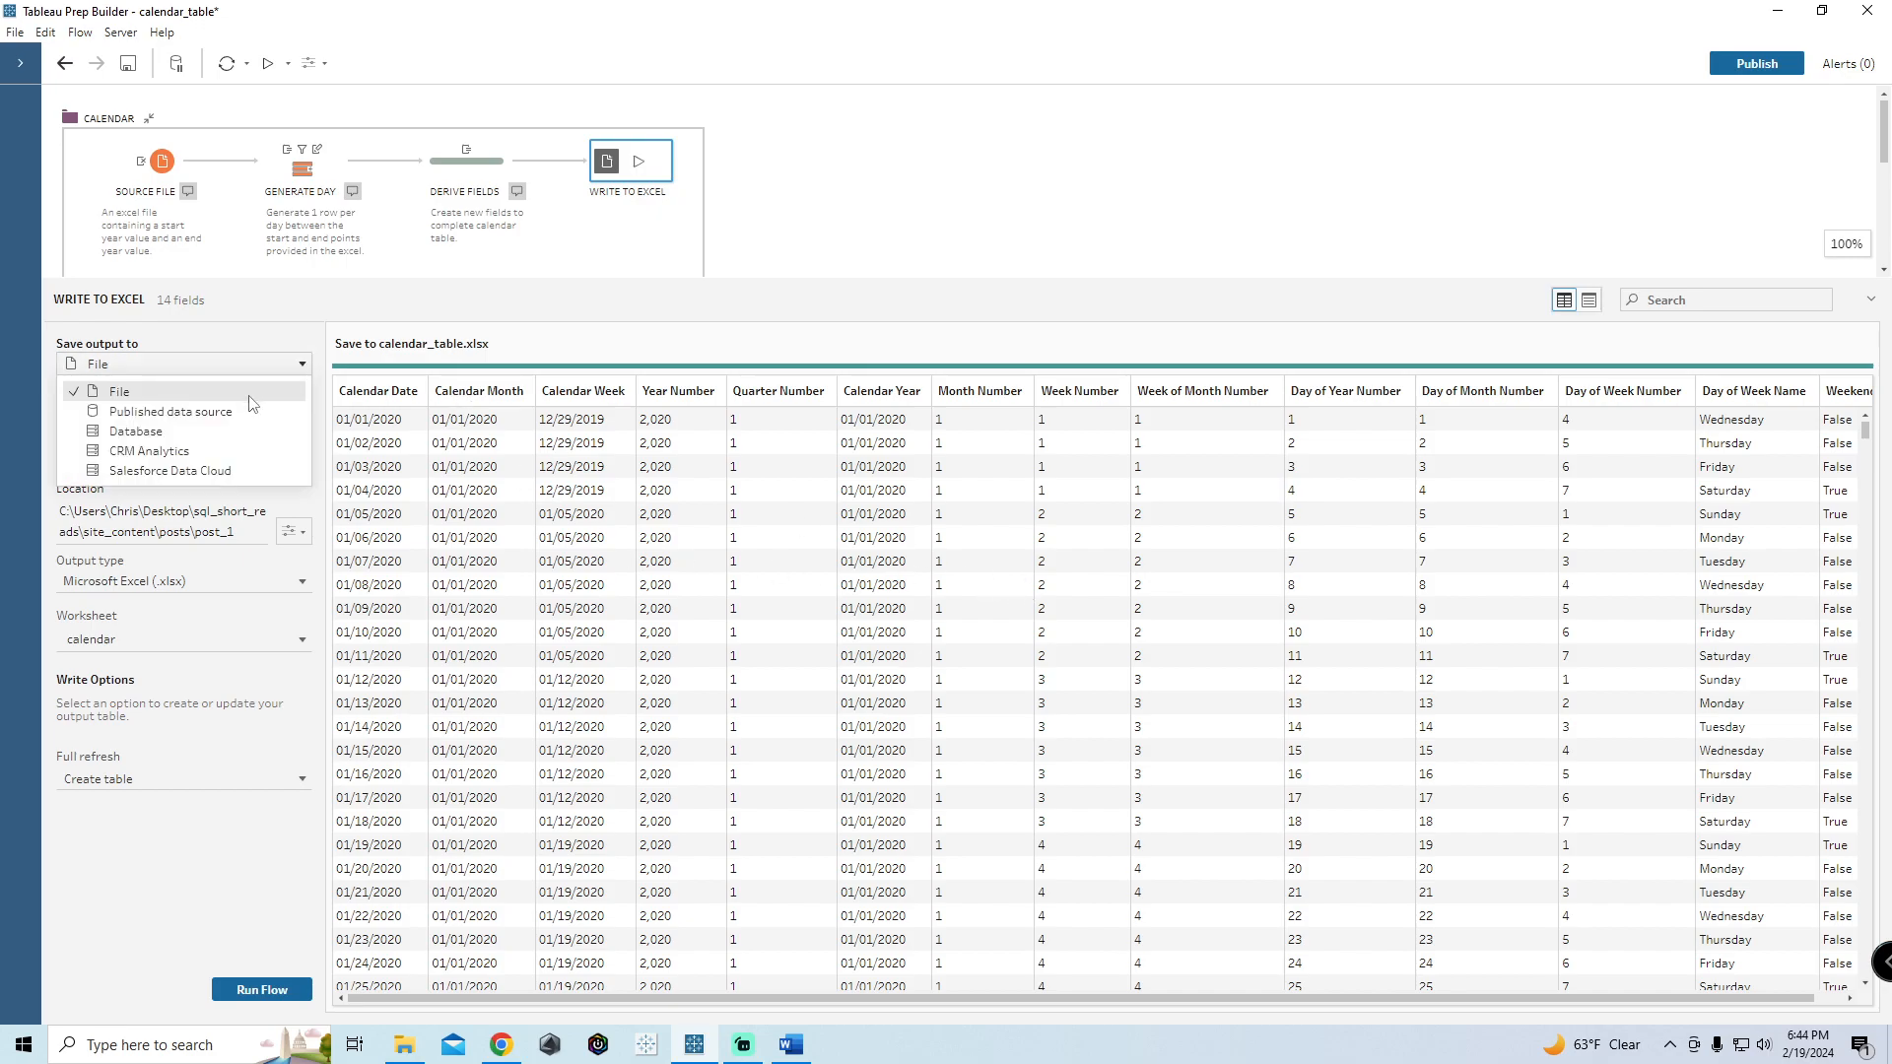
click(198, 413)
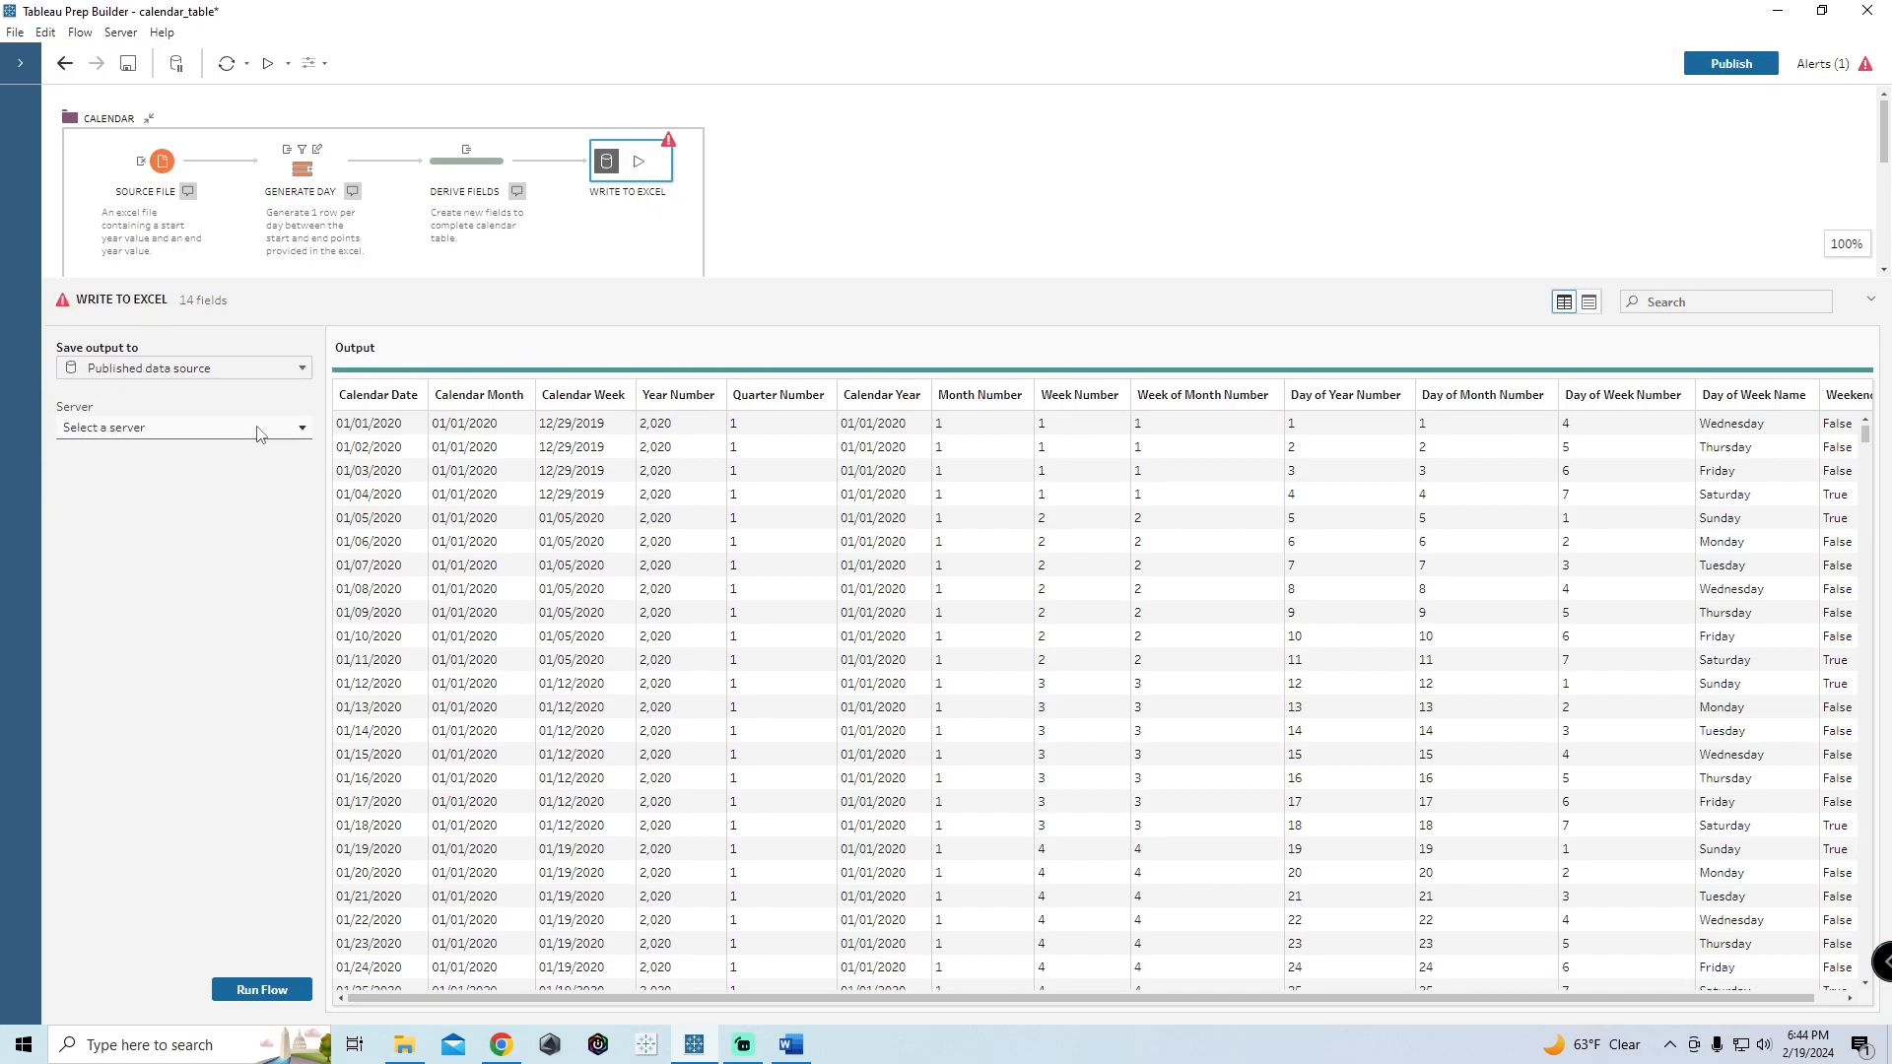
Step: Set the WRITE TO EXCEL output back to File and look over the available save destinations and output types
click(248, 368)
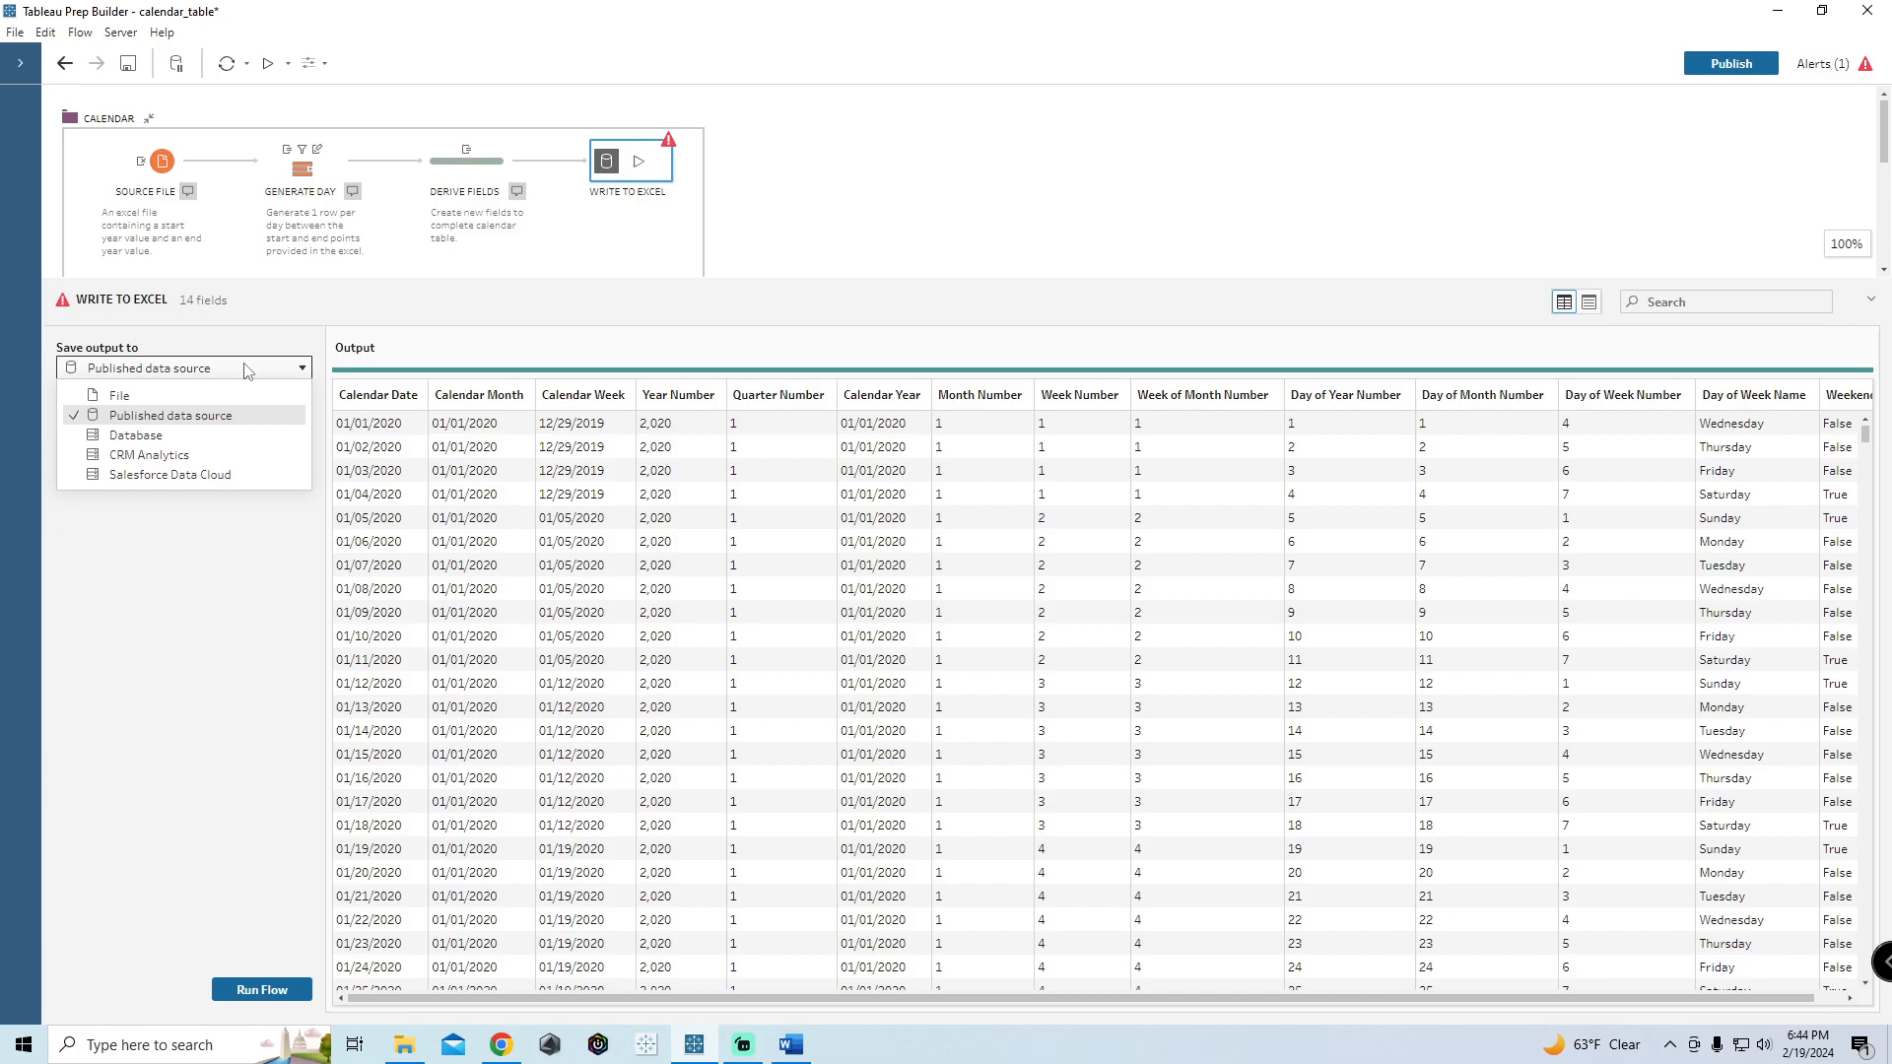
click(170, 395)
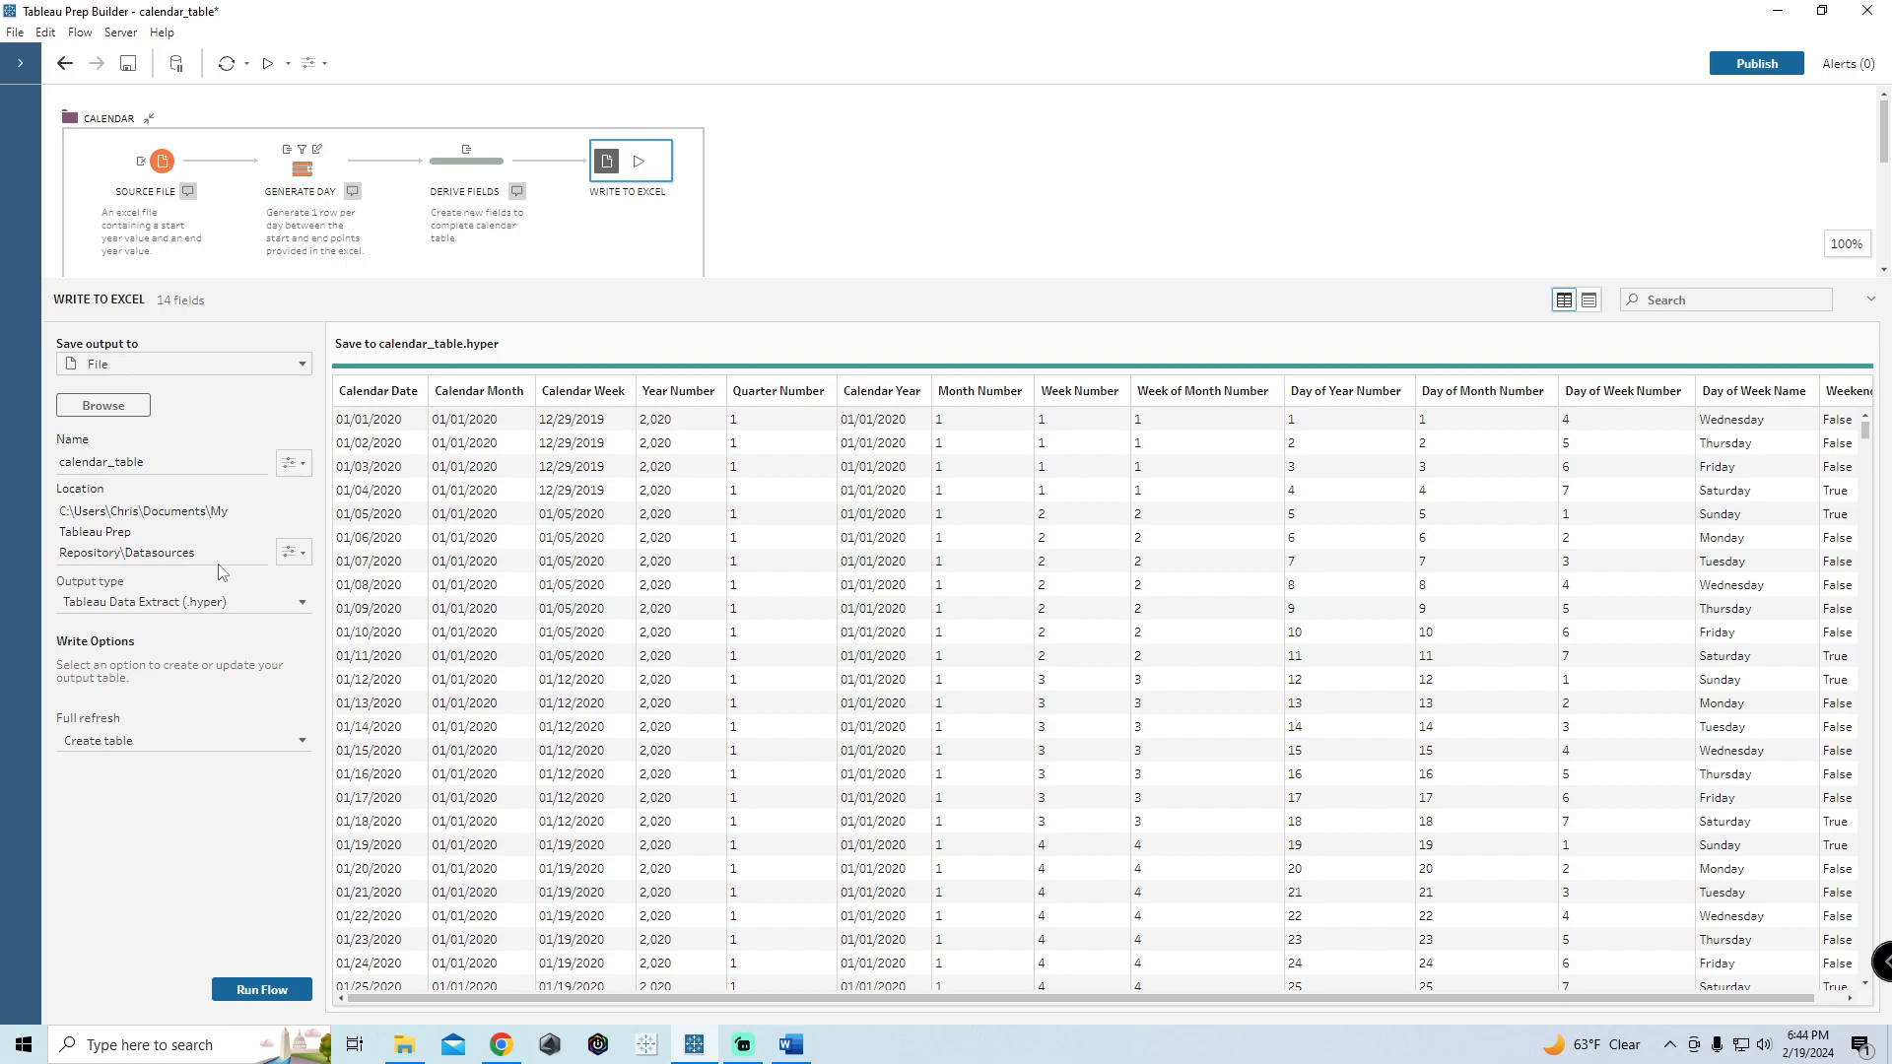
click(230, 368)
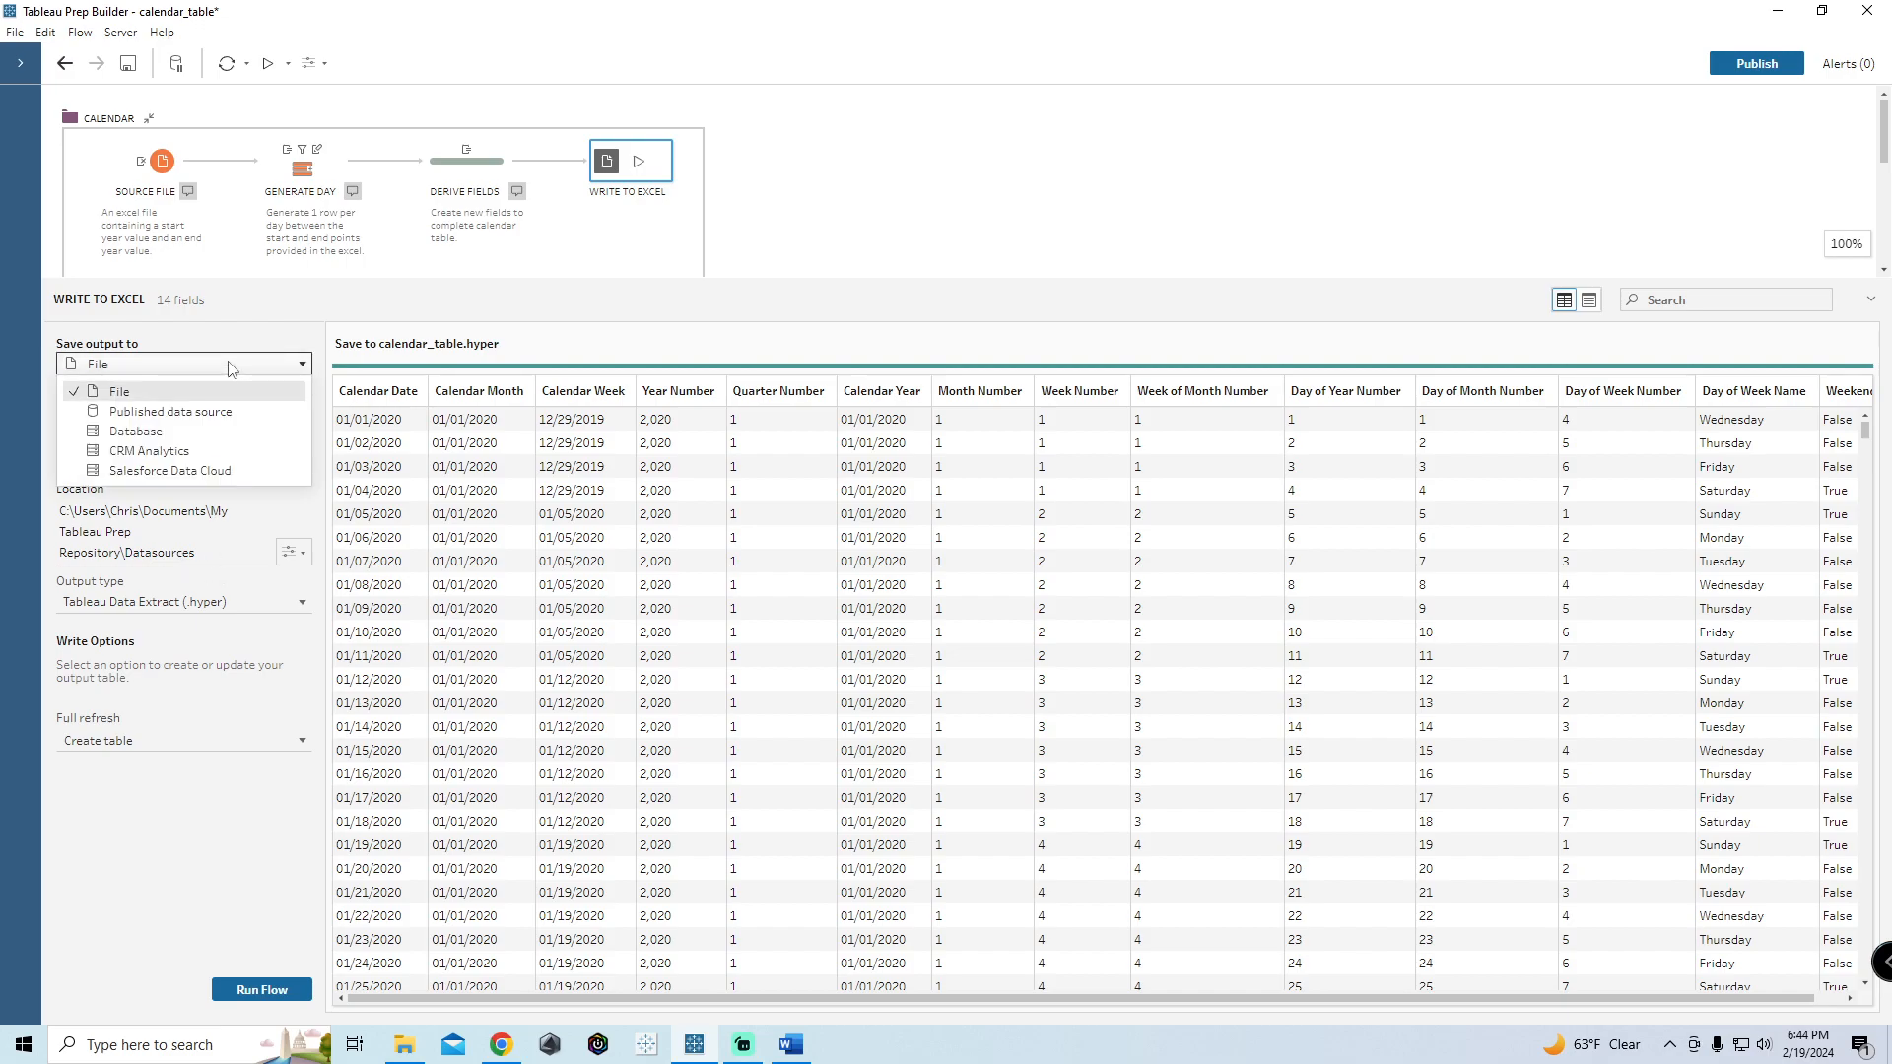
click(231, 368)
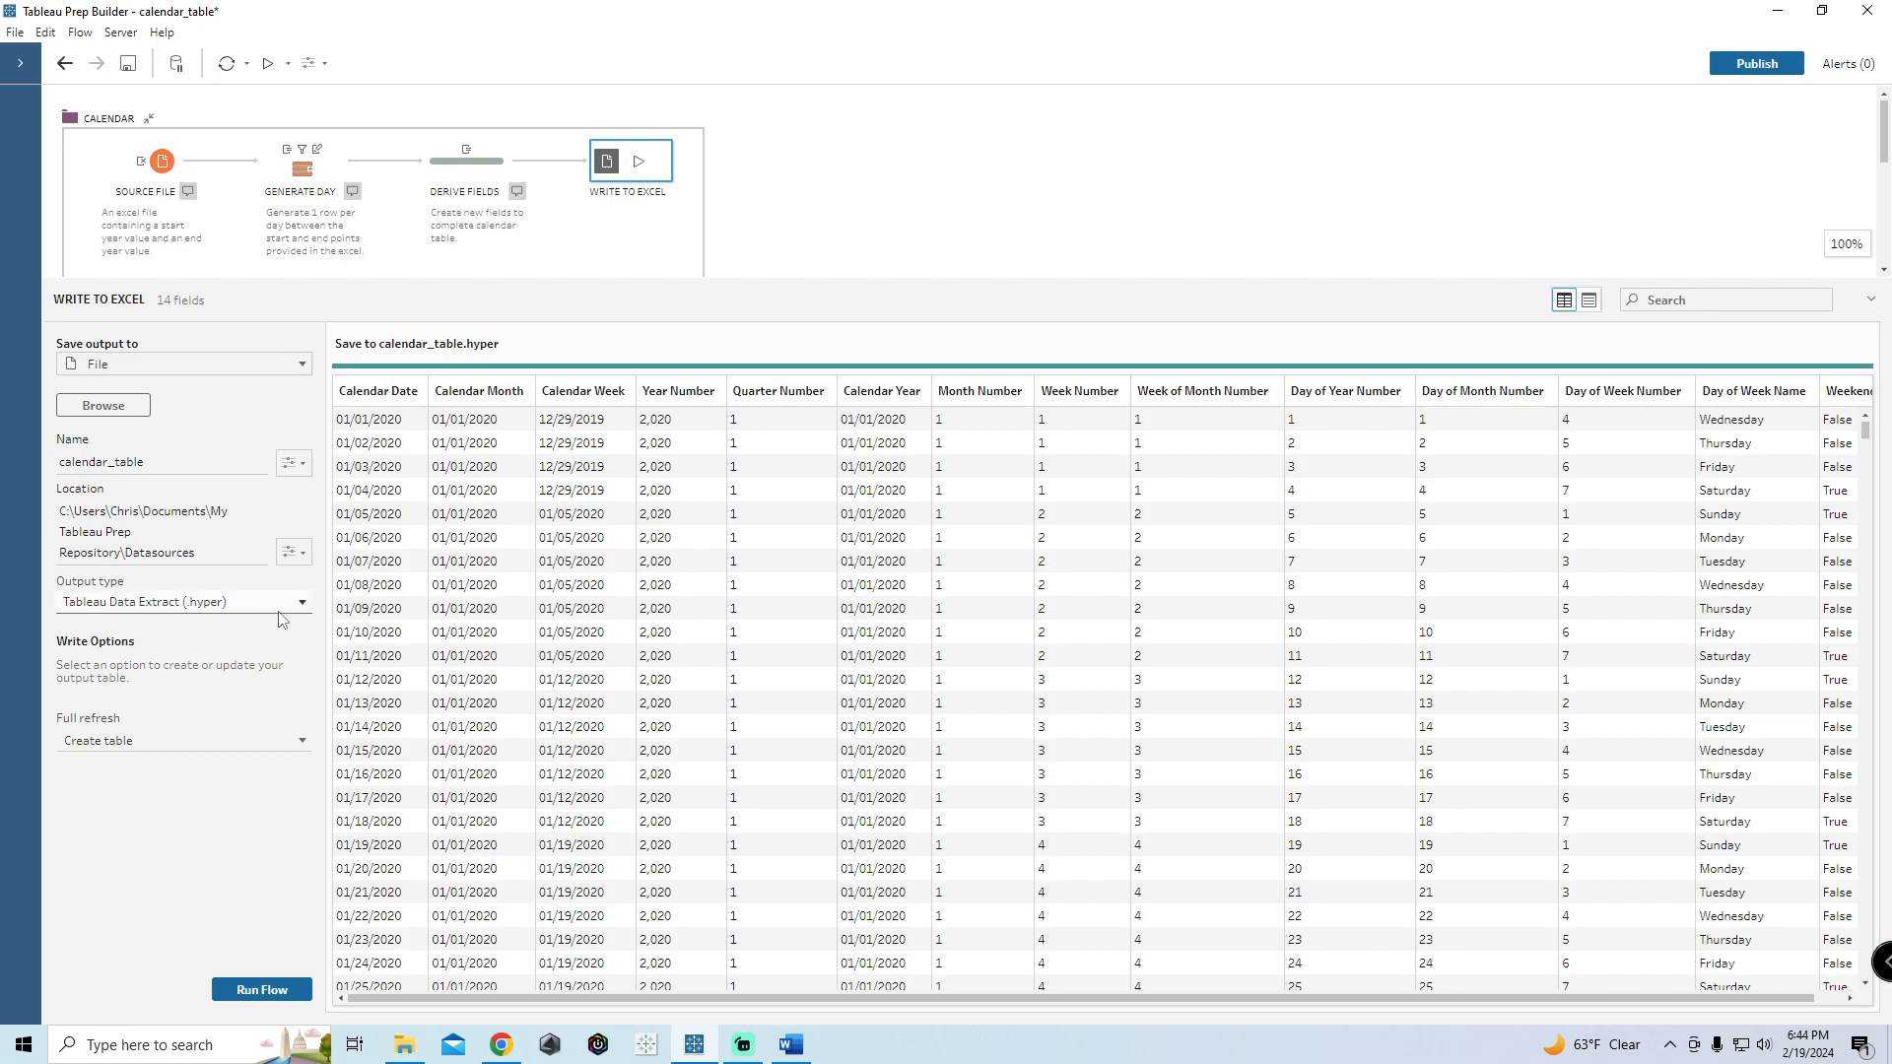
click(189, 369)
click(189, 367)
click(237, 606)
click(237, 605)
Step: Change the WRITE TO EXCEL output's save destination from File to Published data source
click(160, 367)
click(160, 413)
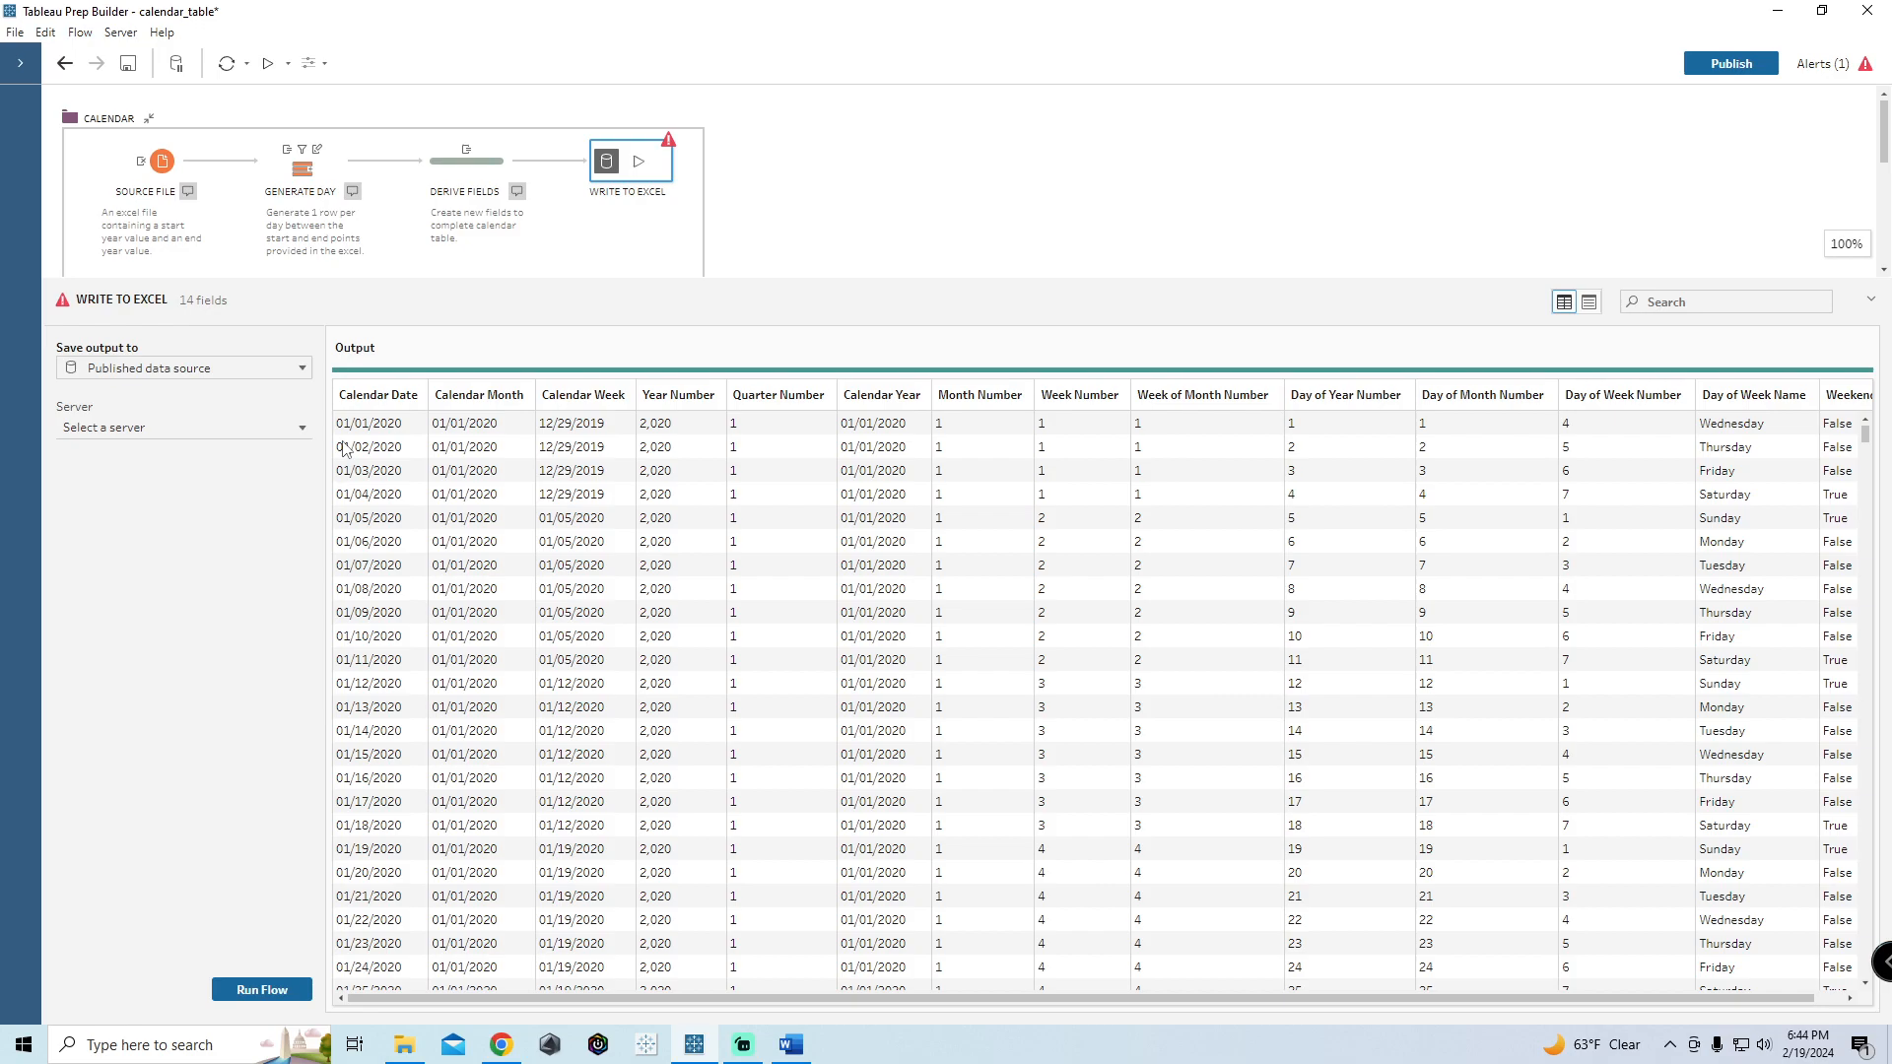
Step: Minimize Tableau Prep Builder and examine the Excalidraw diagram of how the published calendar table feeds other flows and workbooks
click(1777, 13)
scroll(986, 414, down, 6)
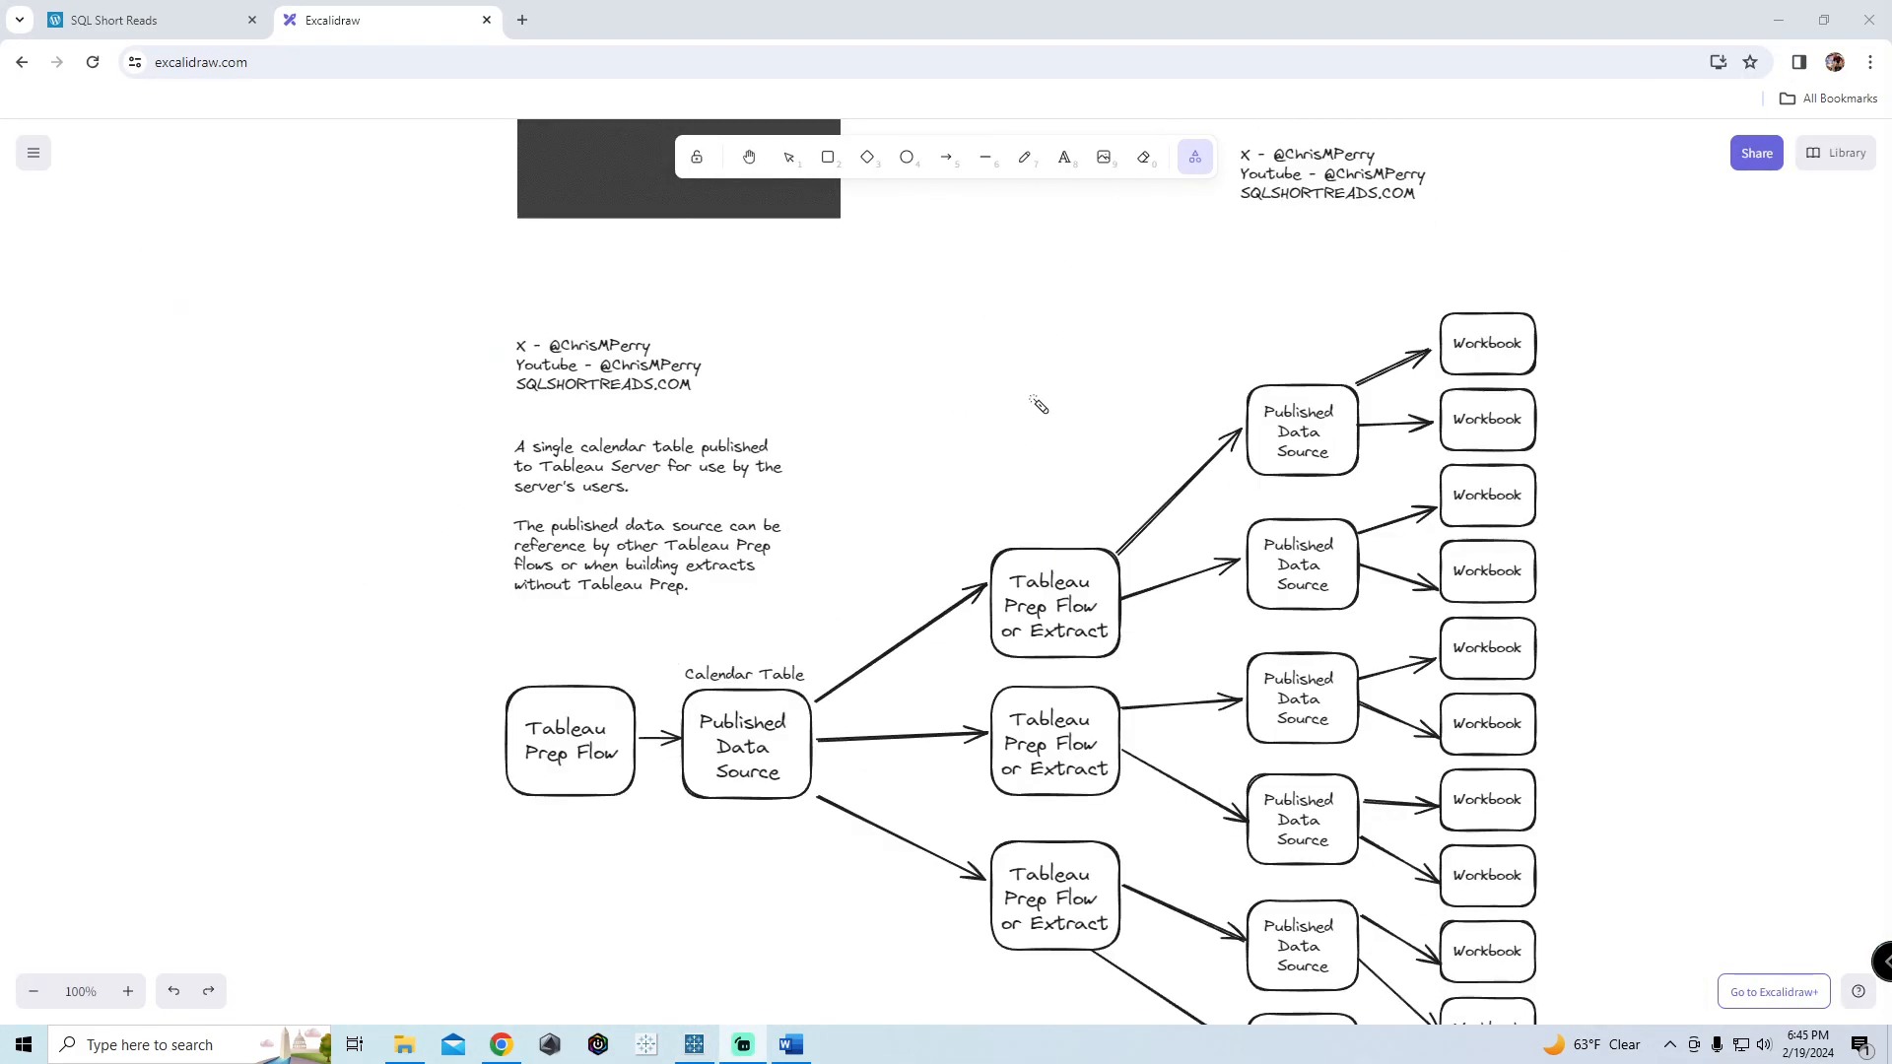
scroll(924, 426, down, 1)
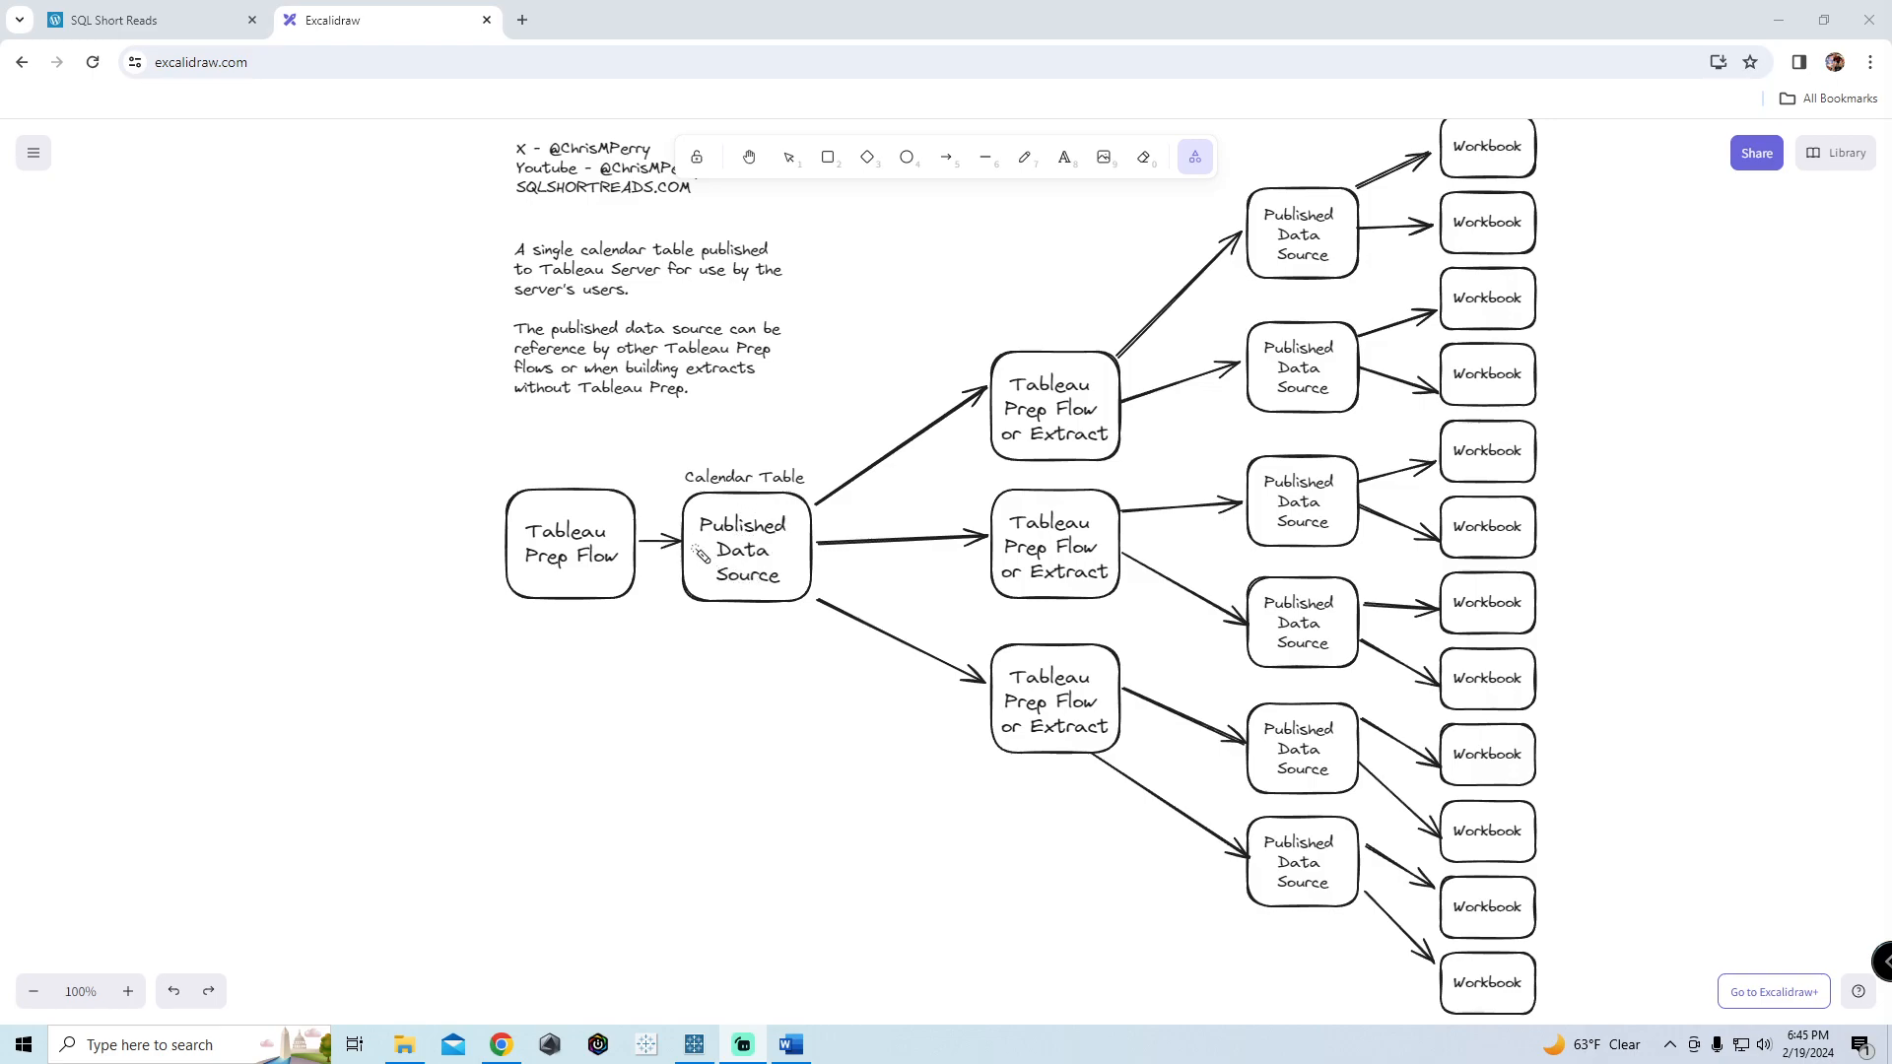
mouse_move(737, 469)
mouse_down()
mouse_move(824, 519)
mouse_move(680, 491)
mouse_up()
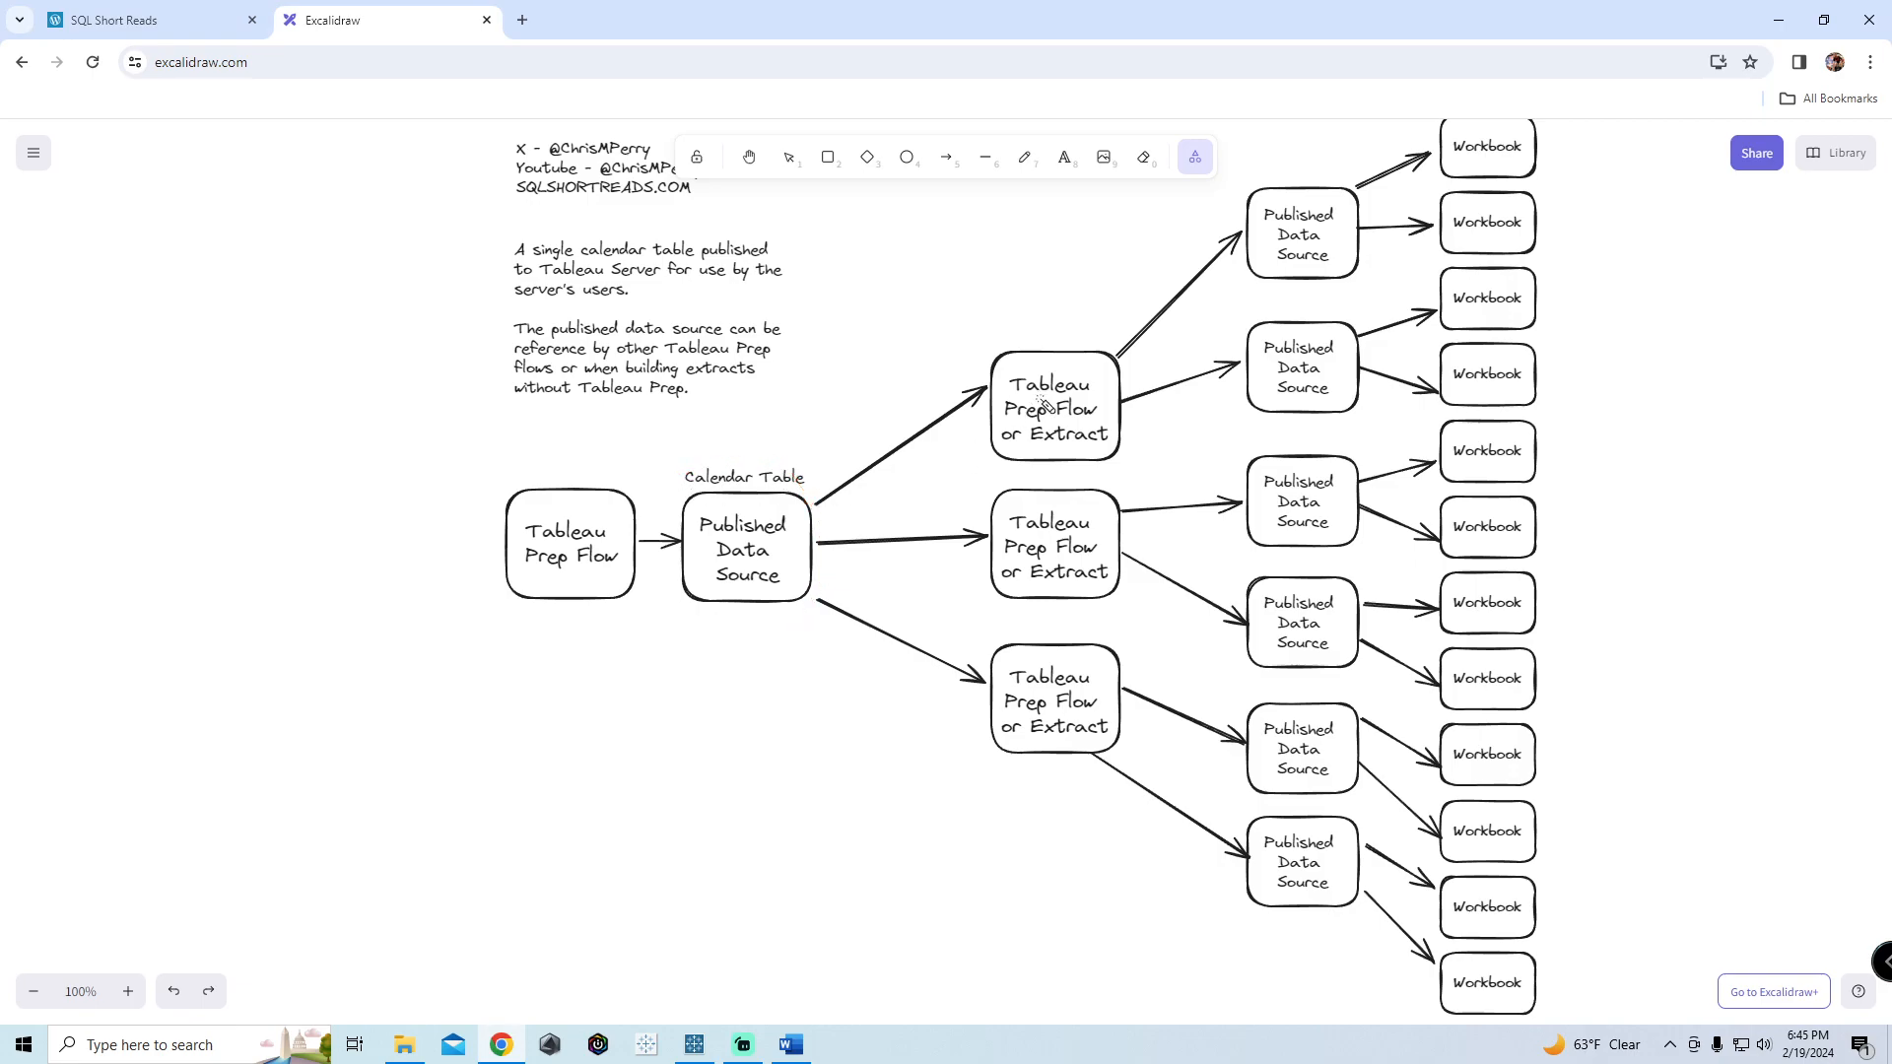
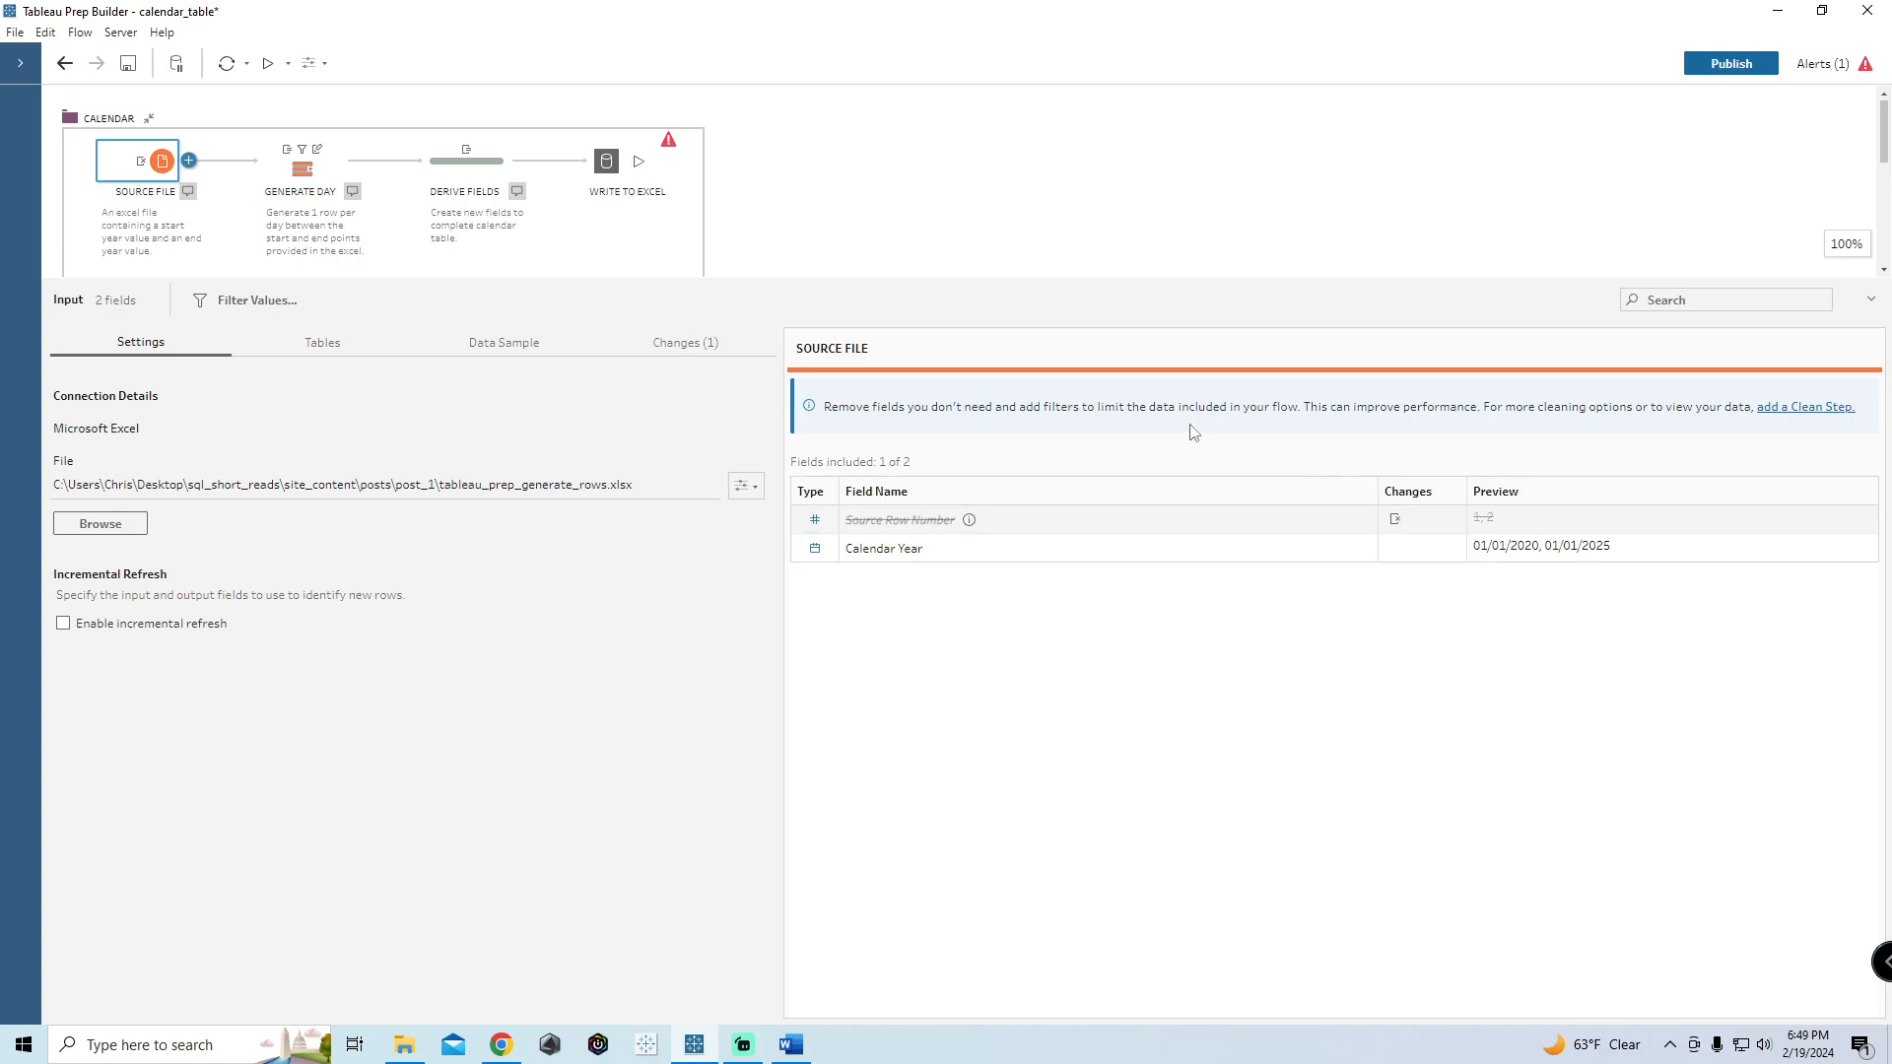
Step: Collapse and re-expand the first CALENDAR group in the flow, and expand the second CALENDAR group below it
click(830, 226)
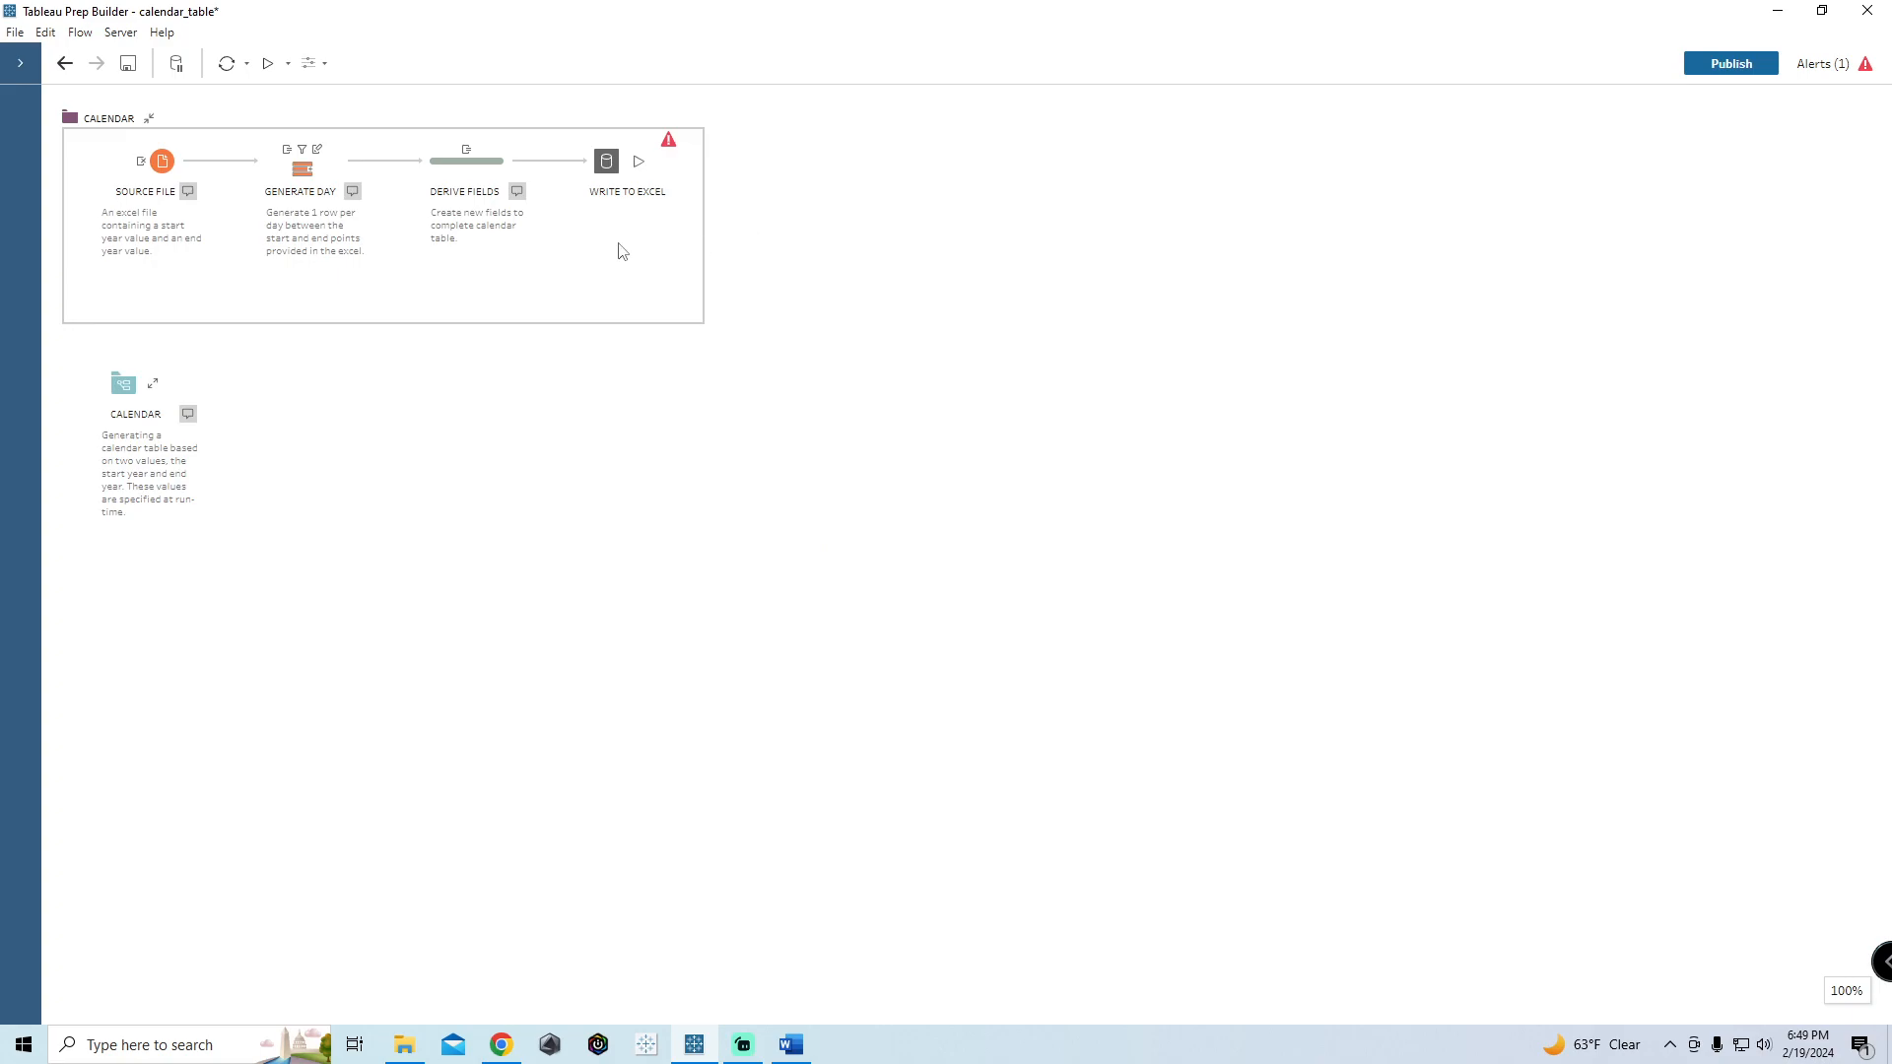
click(149, 119)
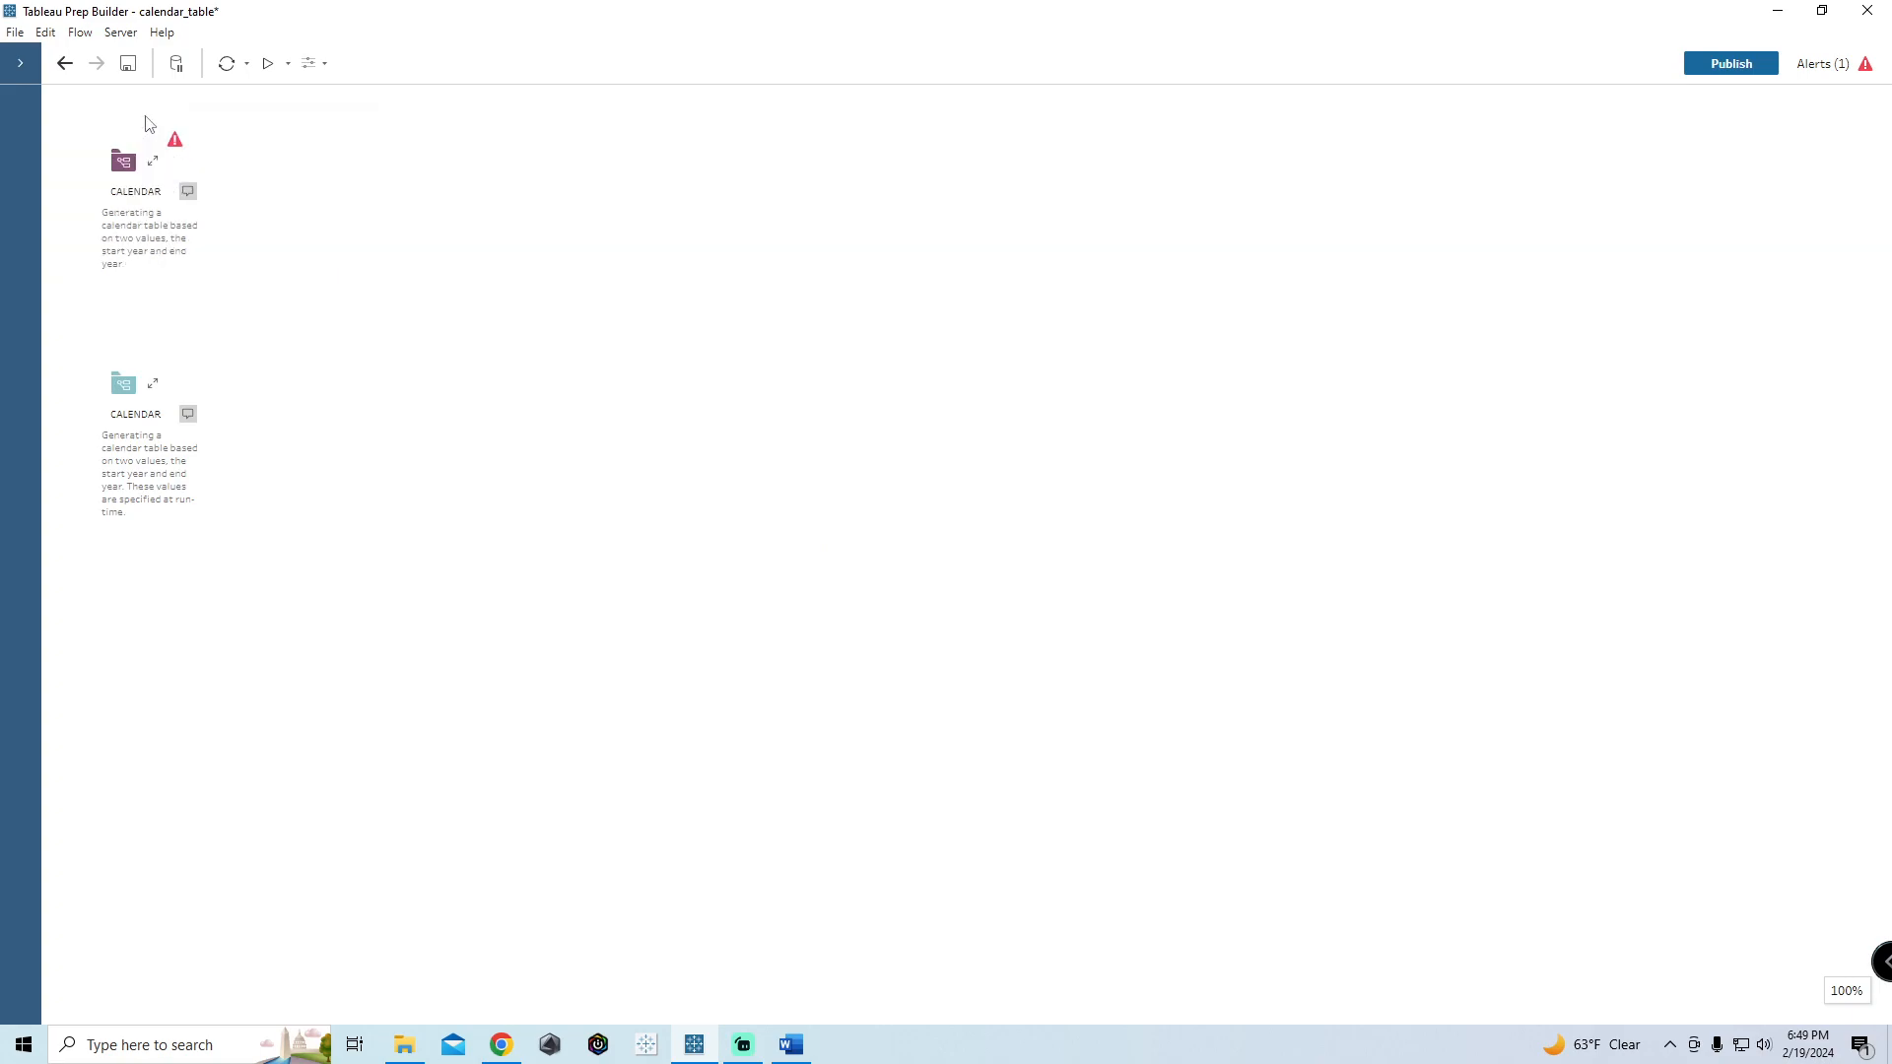
click(152, 163)
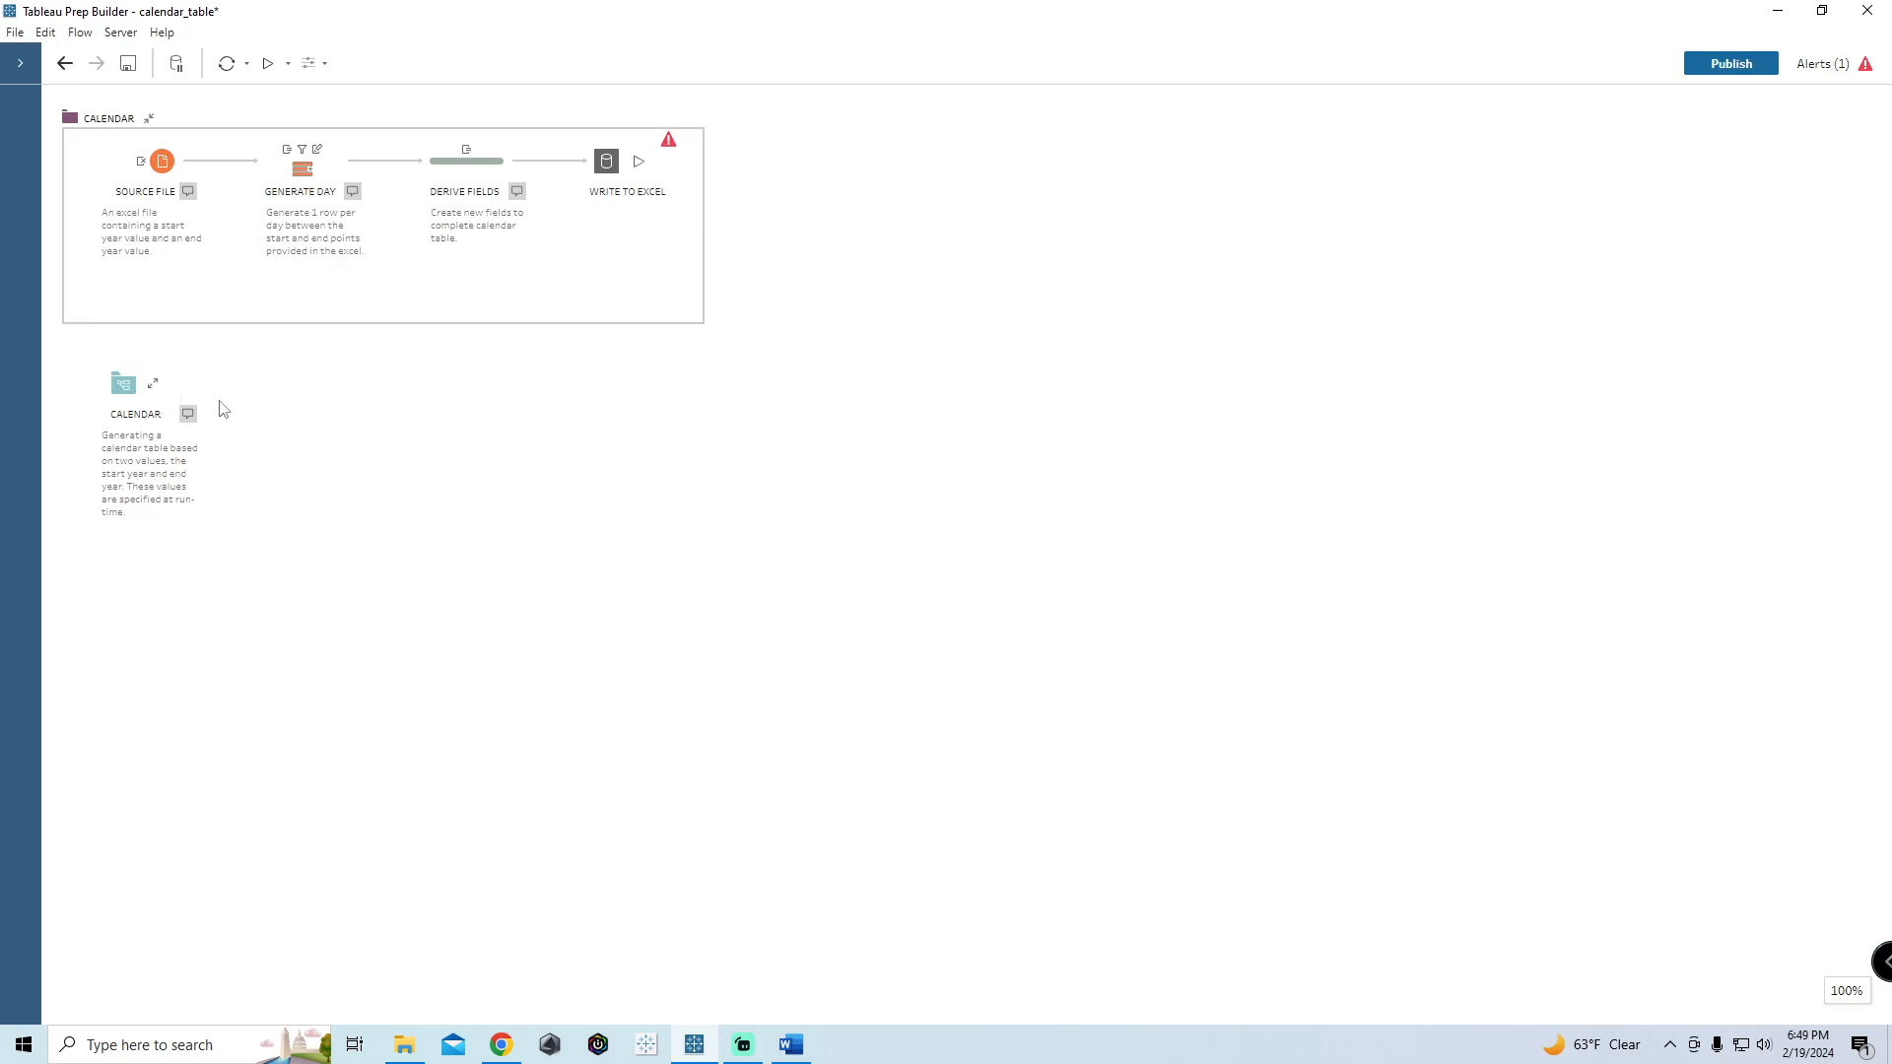
click(153, 384)
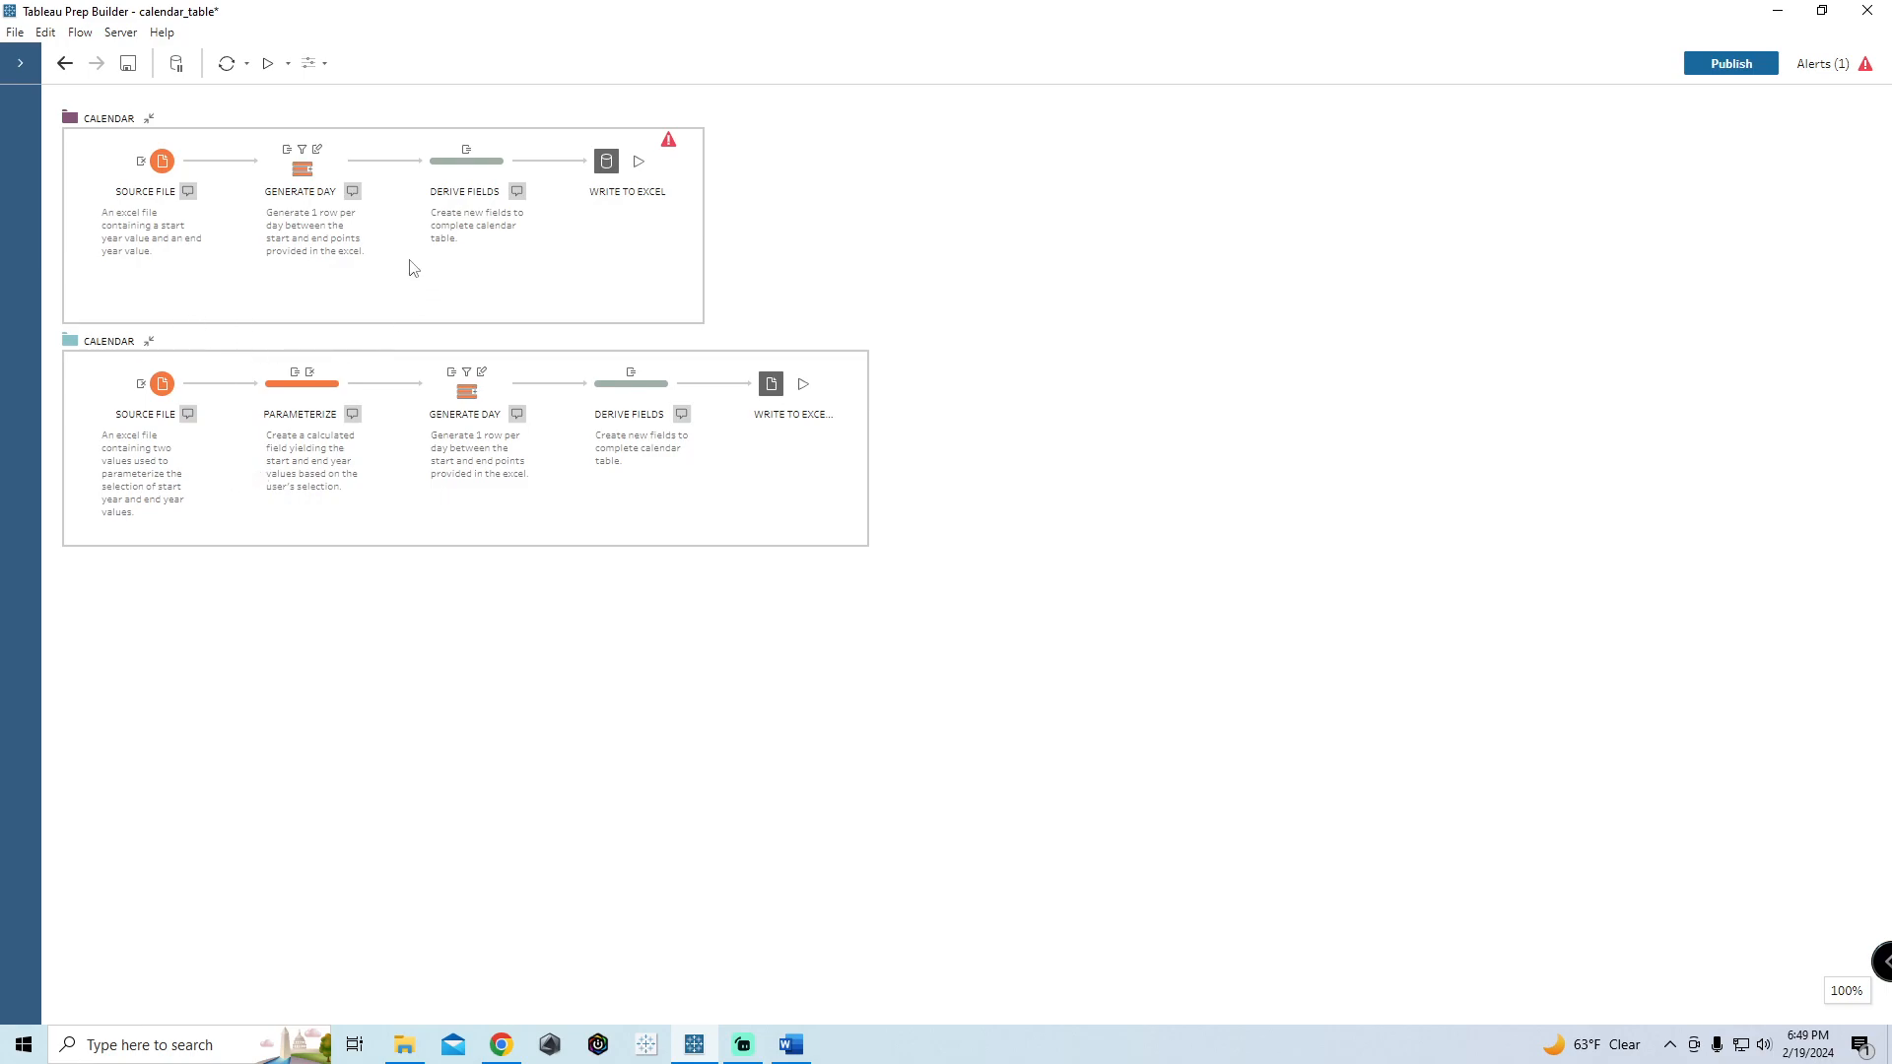
Step: Open the second CALENDAR group's SOURCE FILE step and enlarge the flow pane enough to show both groups beside the input fields
click(167, 390)
click(161, 382)
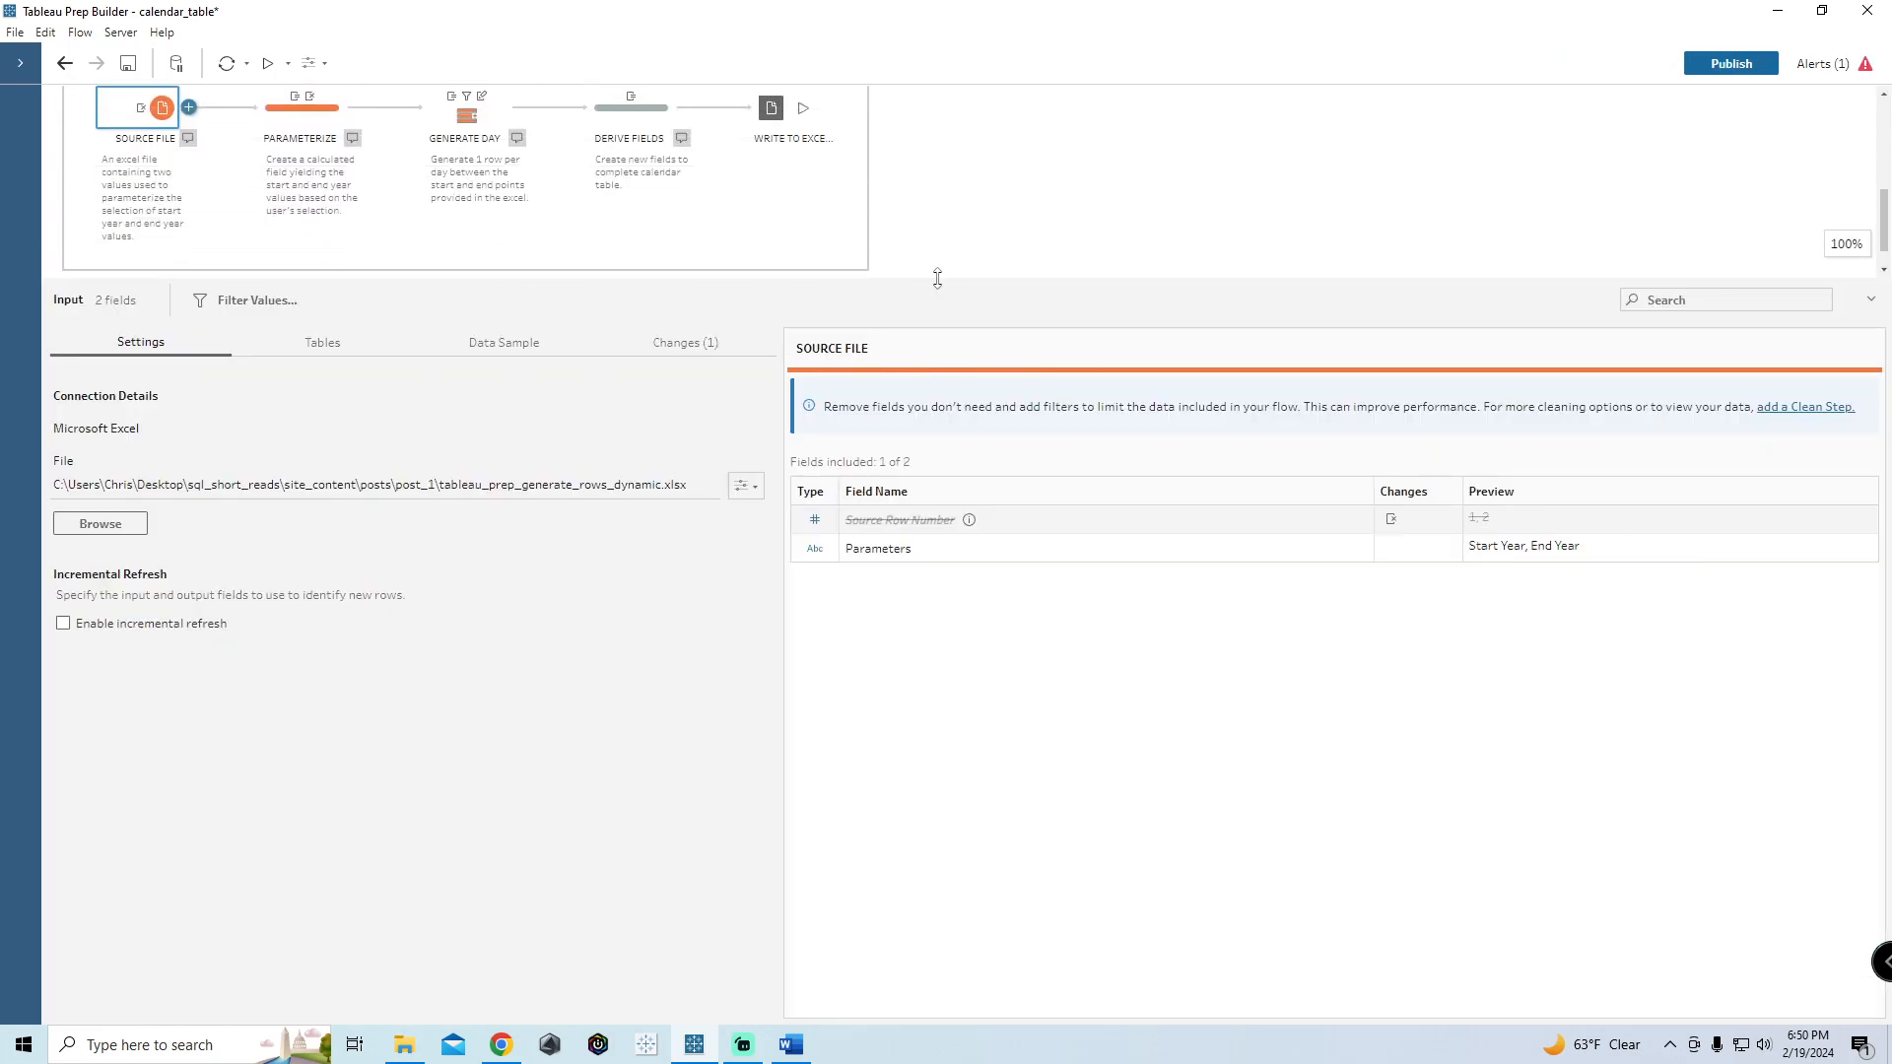
drag(938, 277, 731, 682)
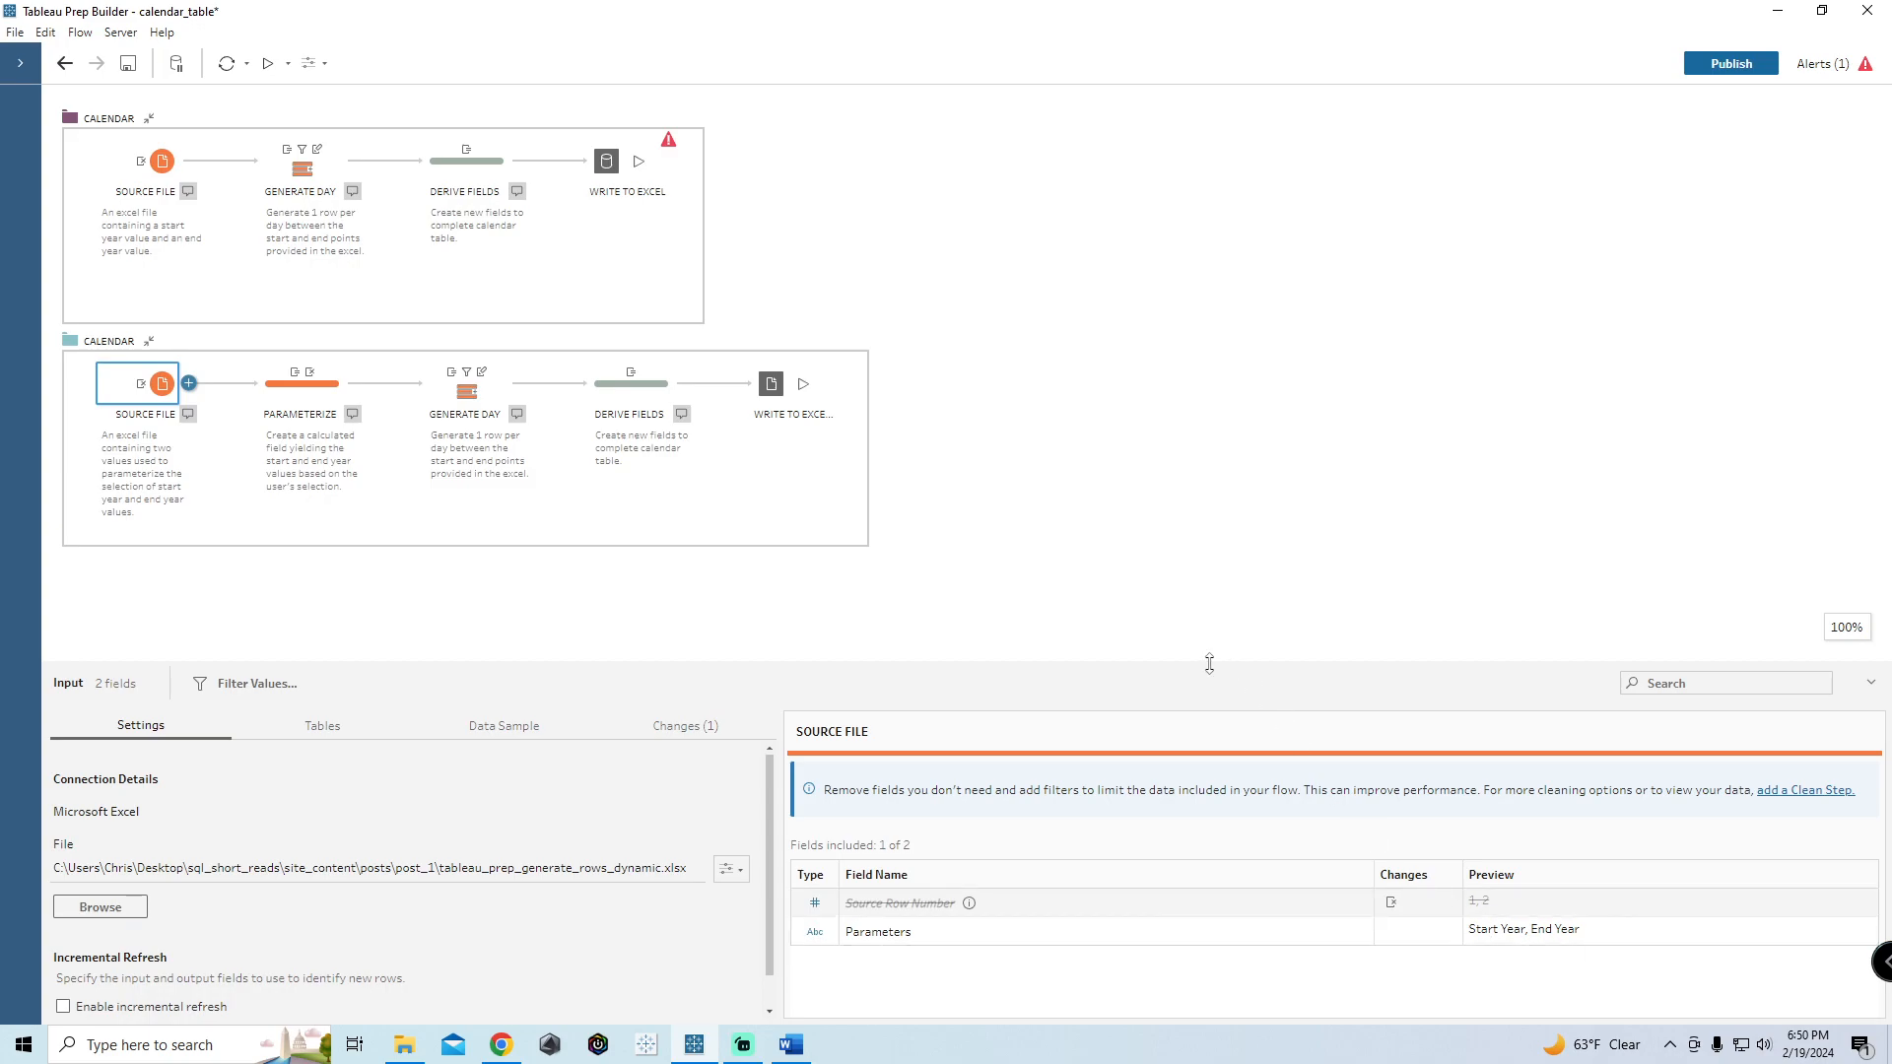
drag(1206, 662, 1183, 571)
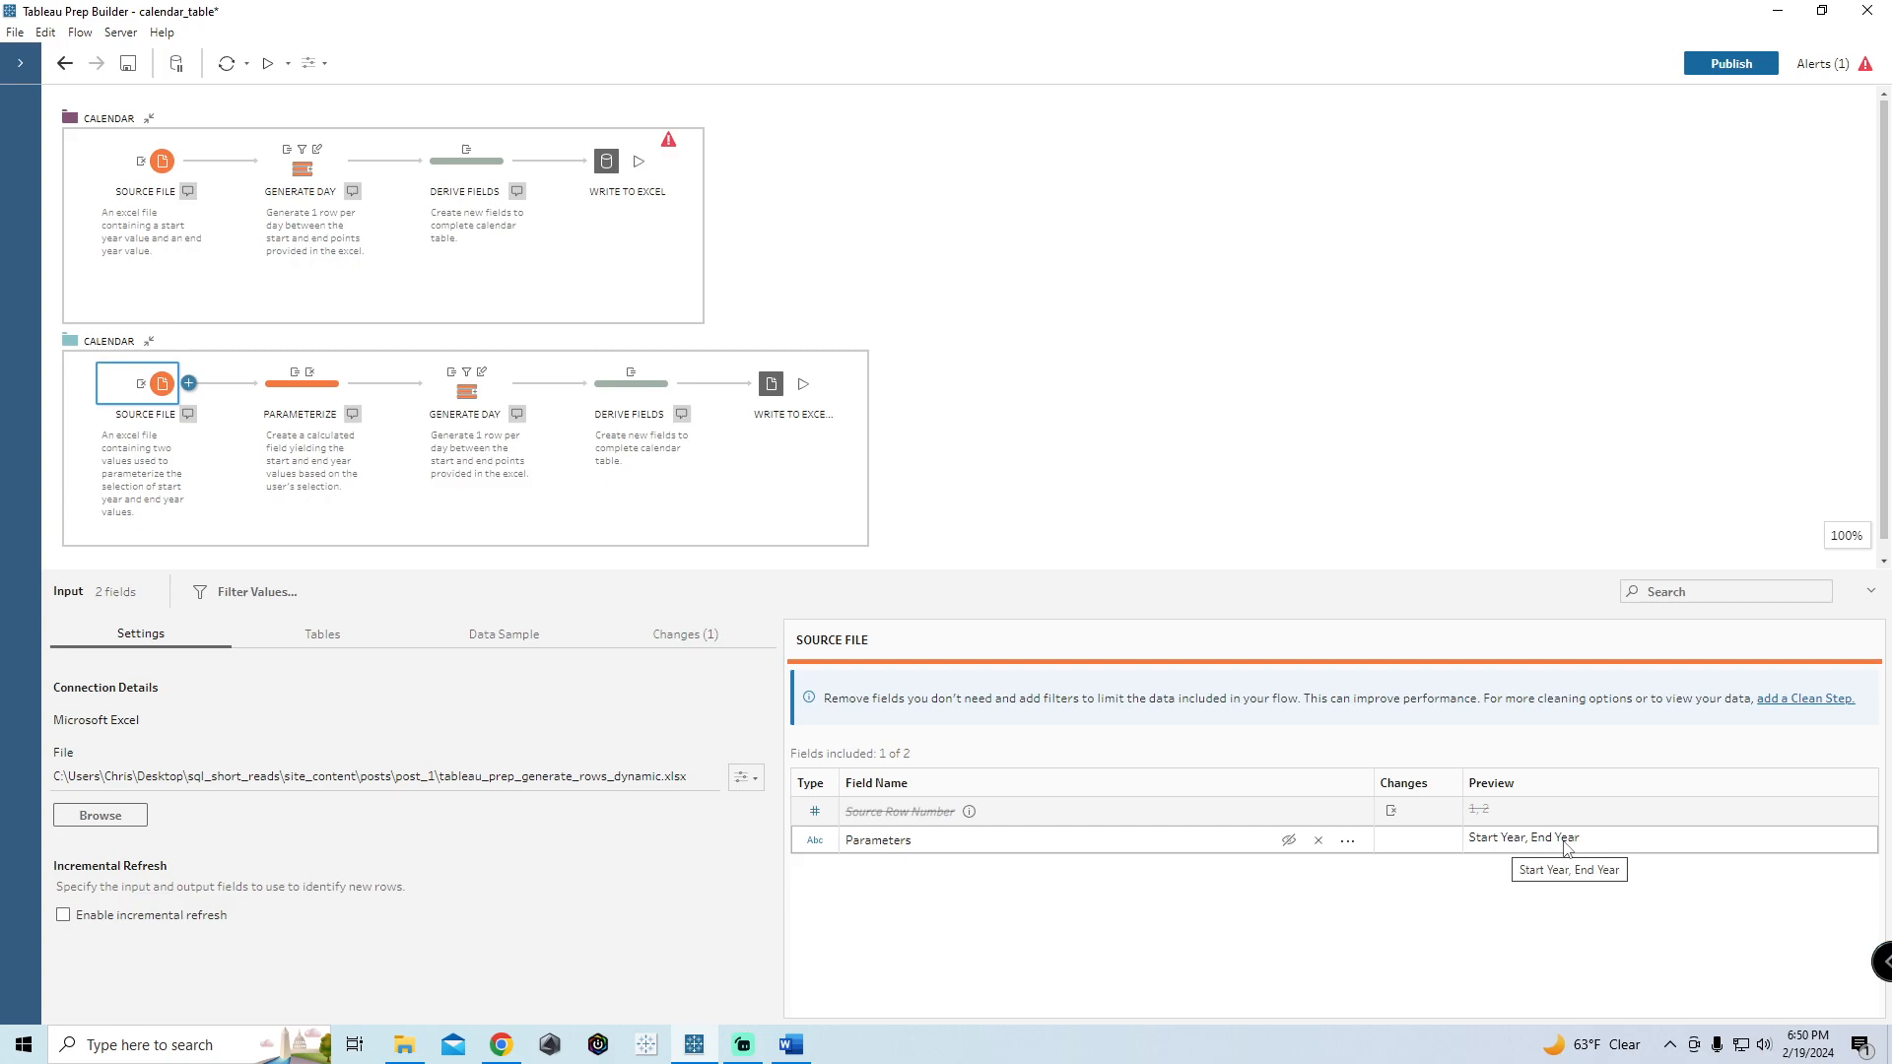
Step: Examine the Calendar Year calculated field's CASE formula in the PARAMETERIZE step, and close the field editor without saving
click(317, 395)
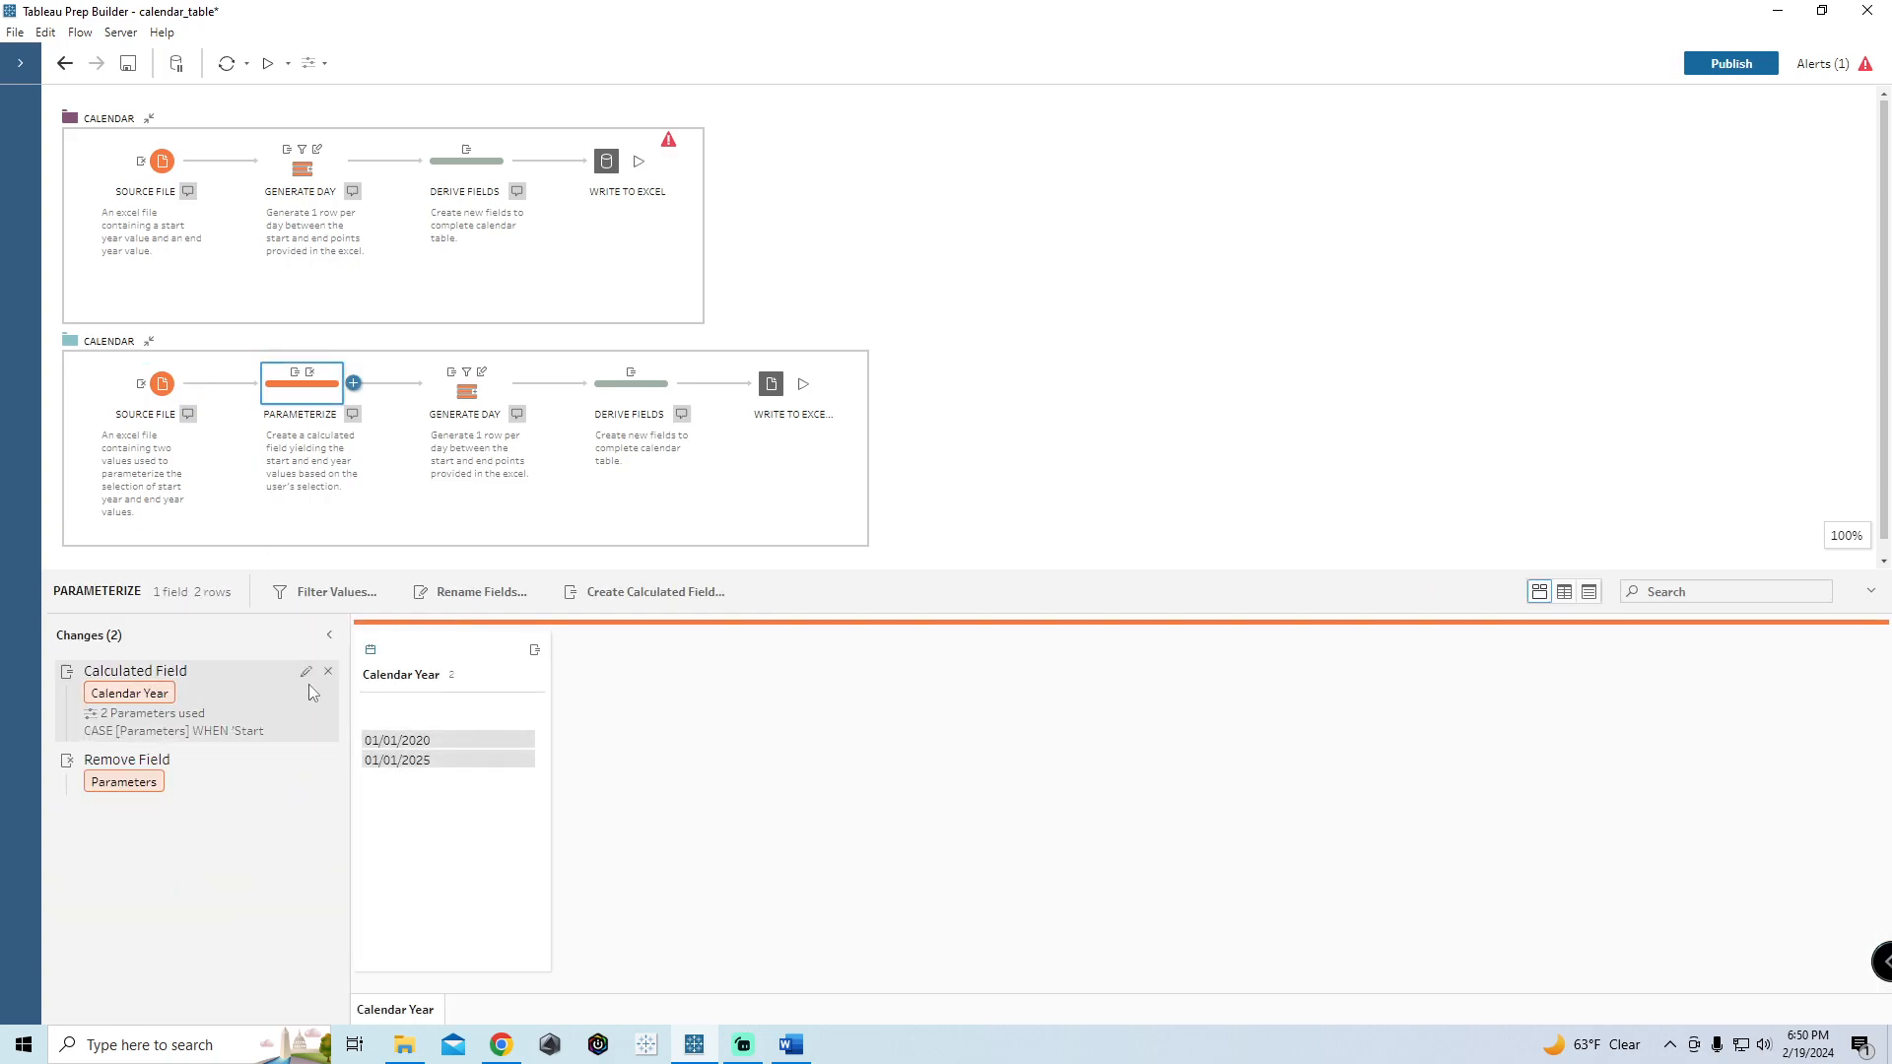
click(306, 671)
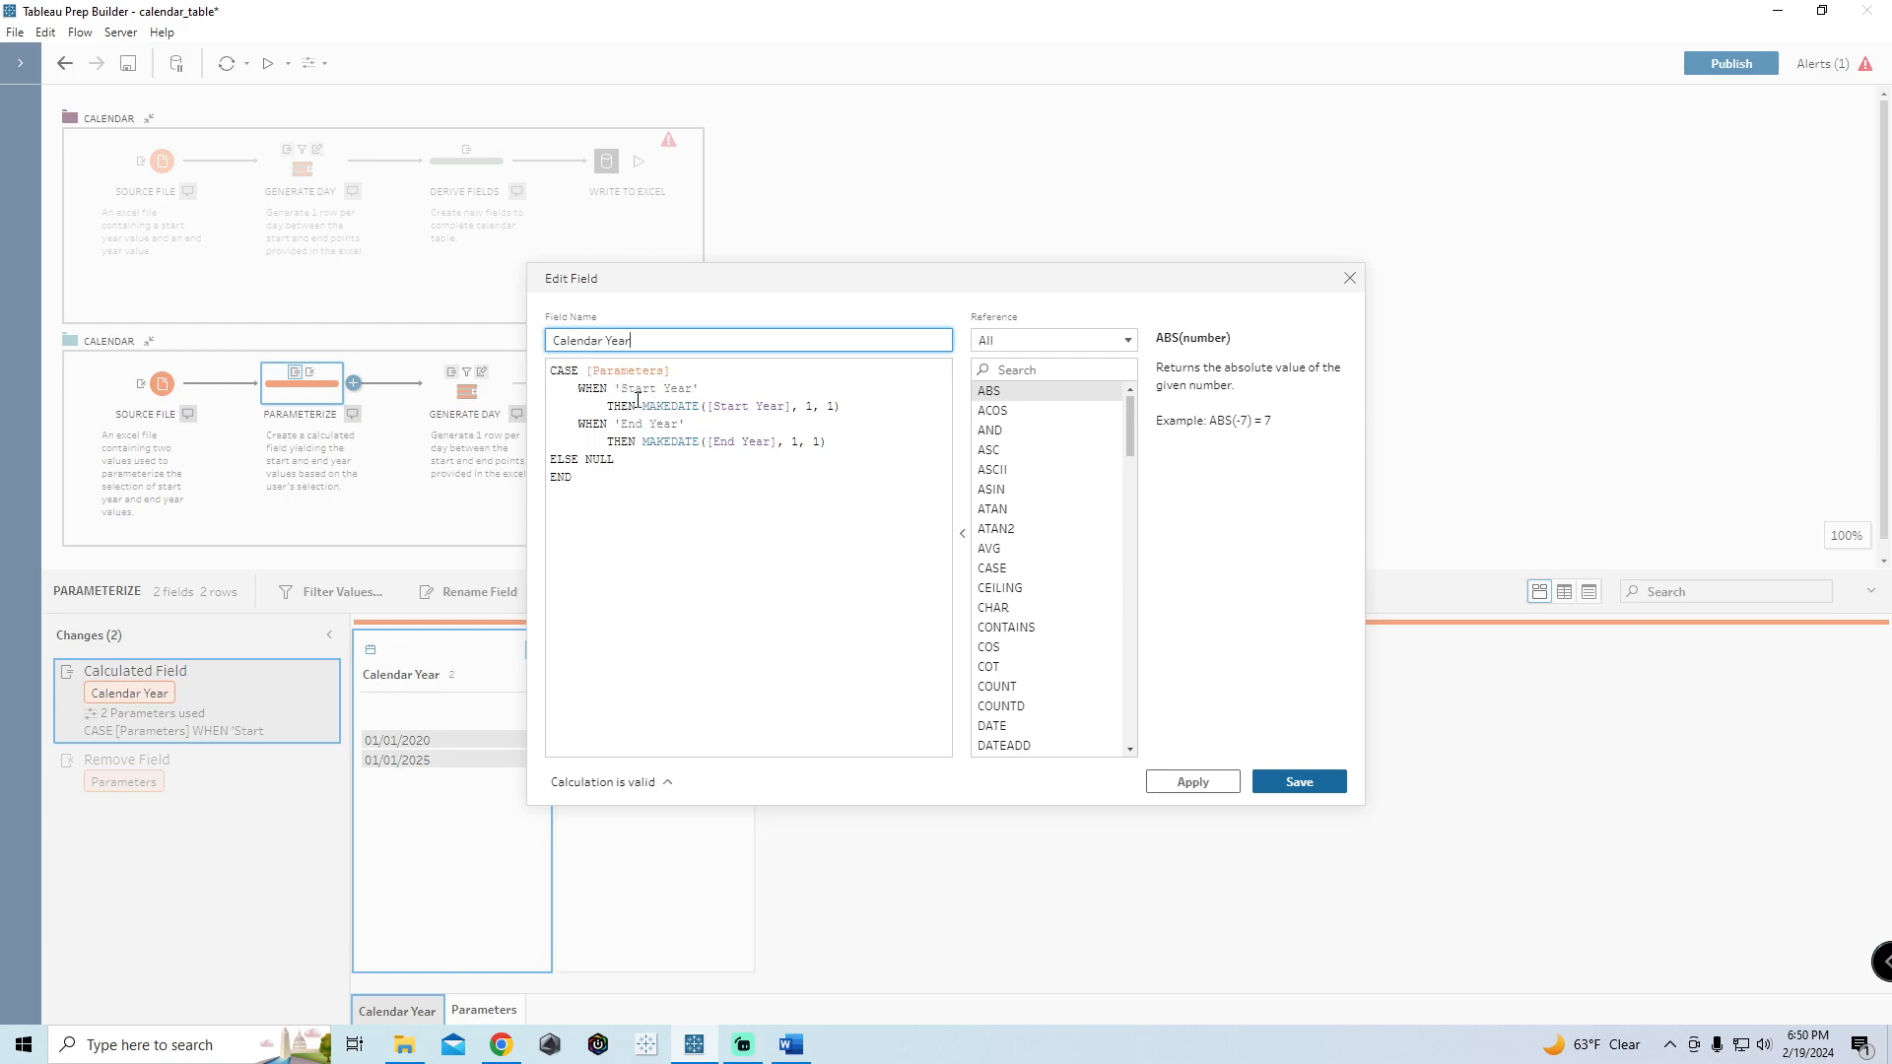
drag(642, 406, 852, 403)
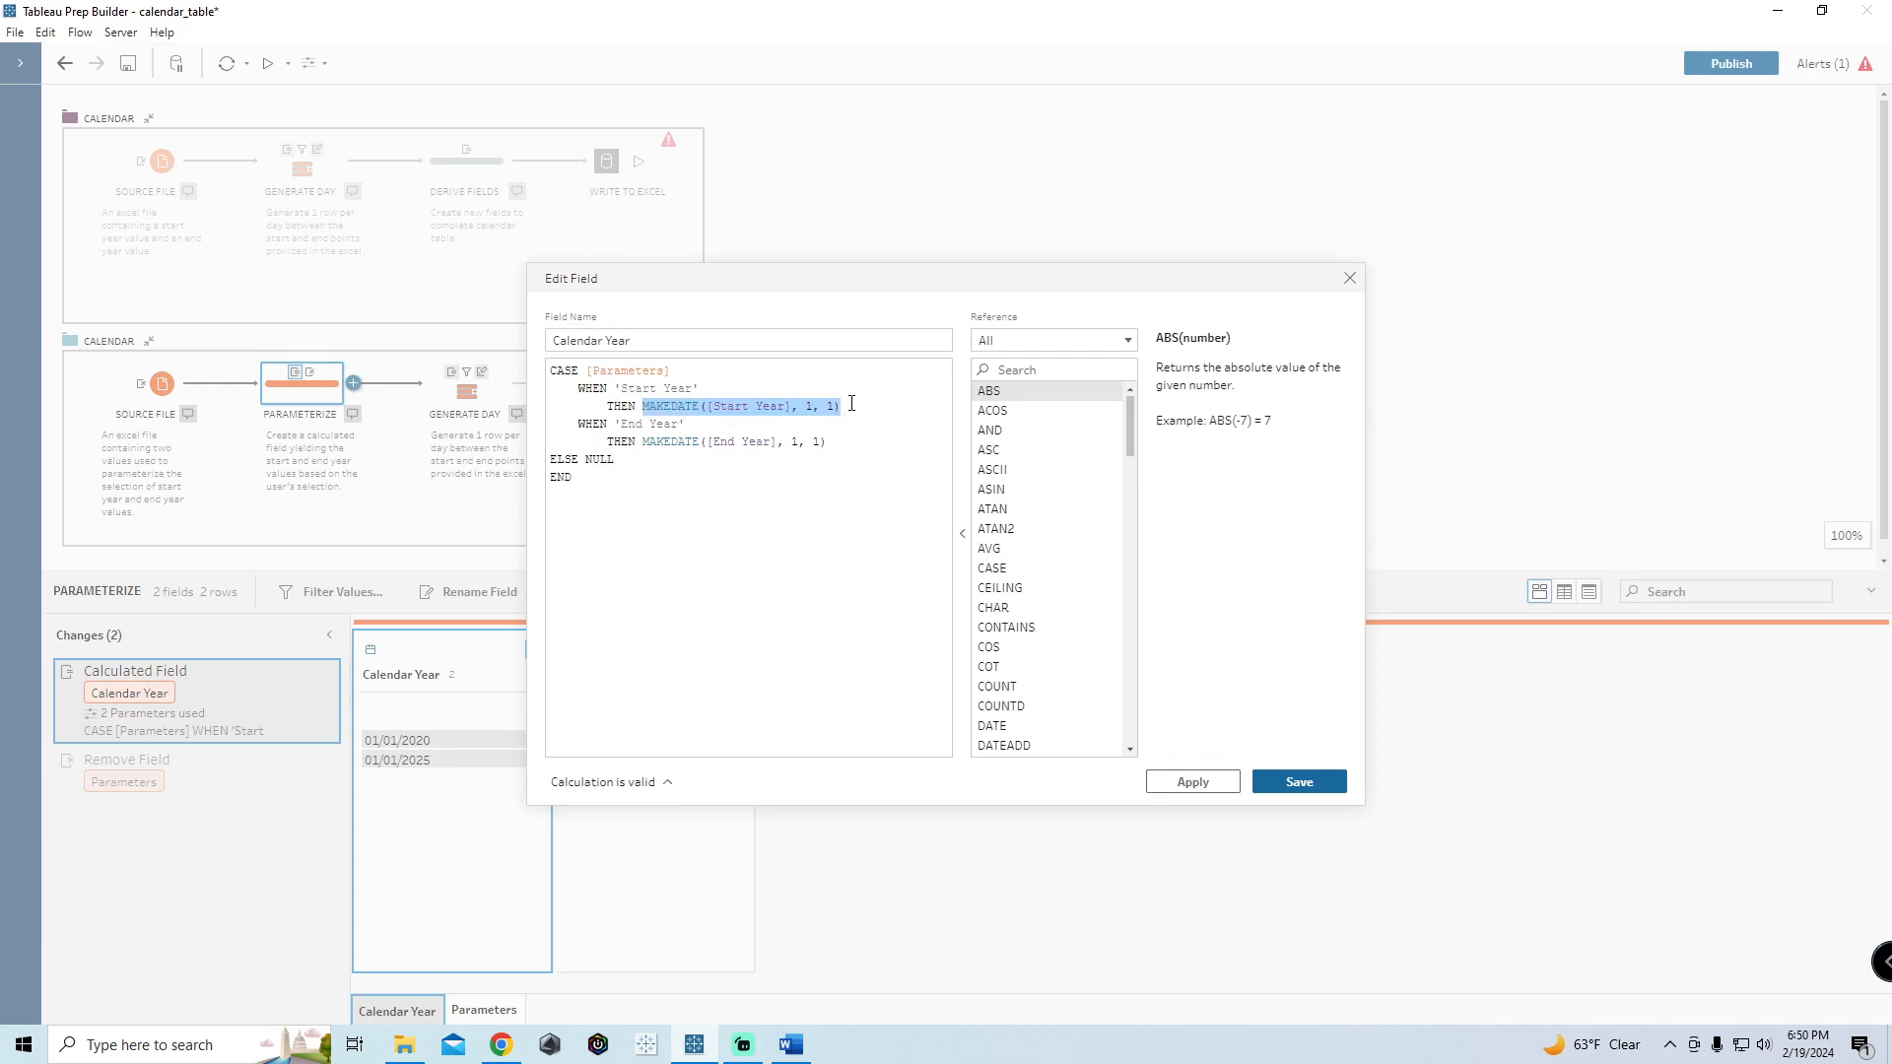
click(713, 406)
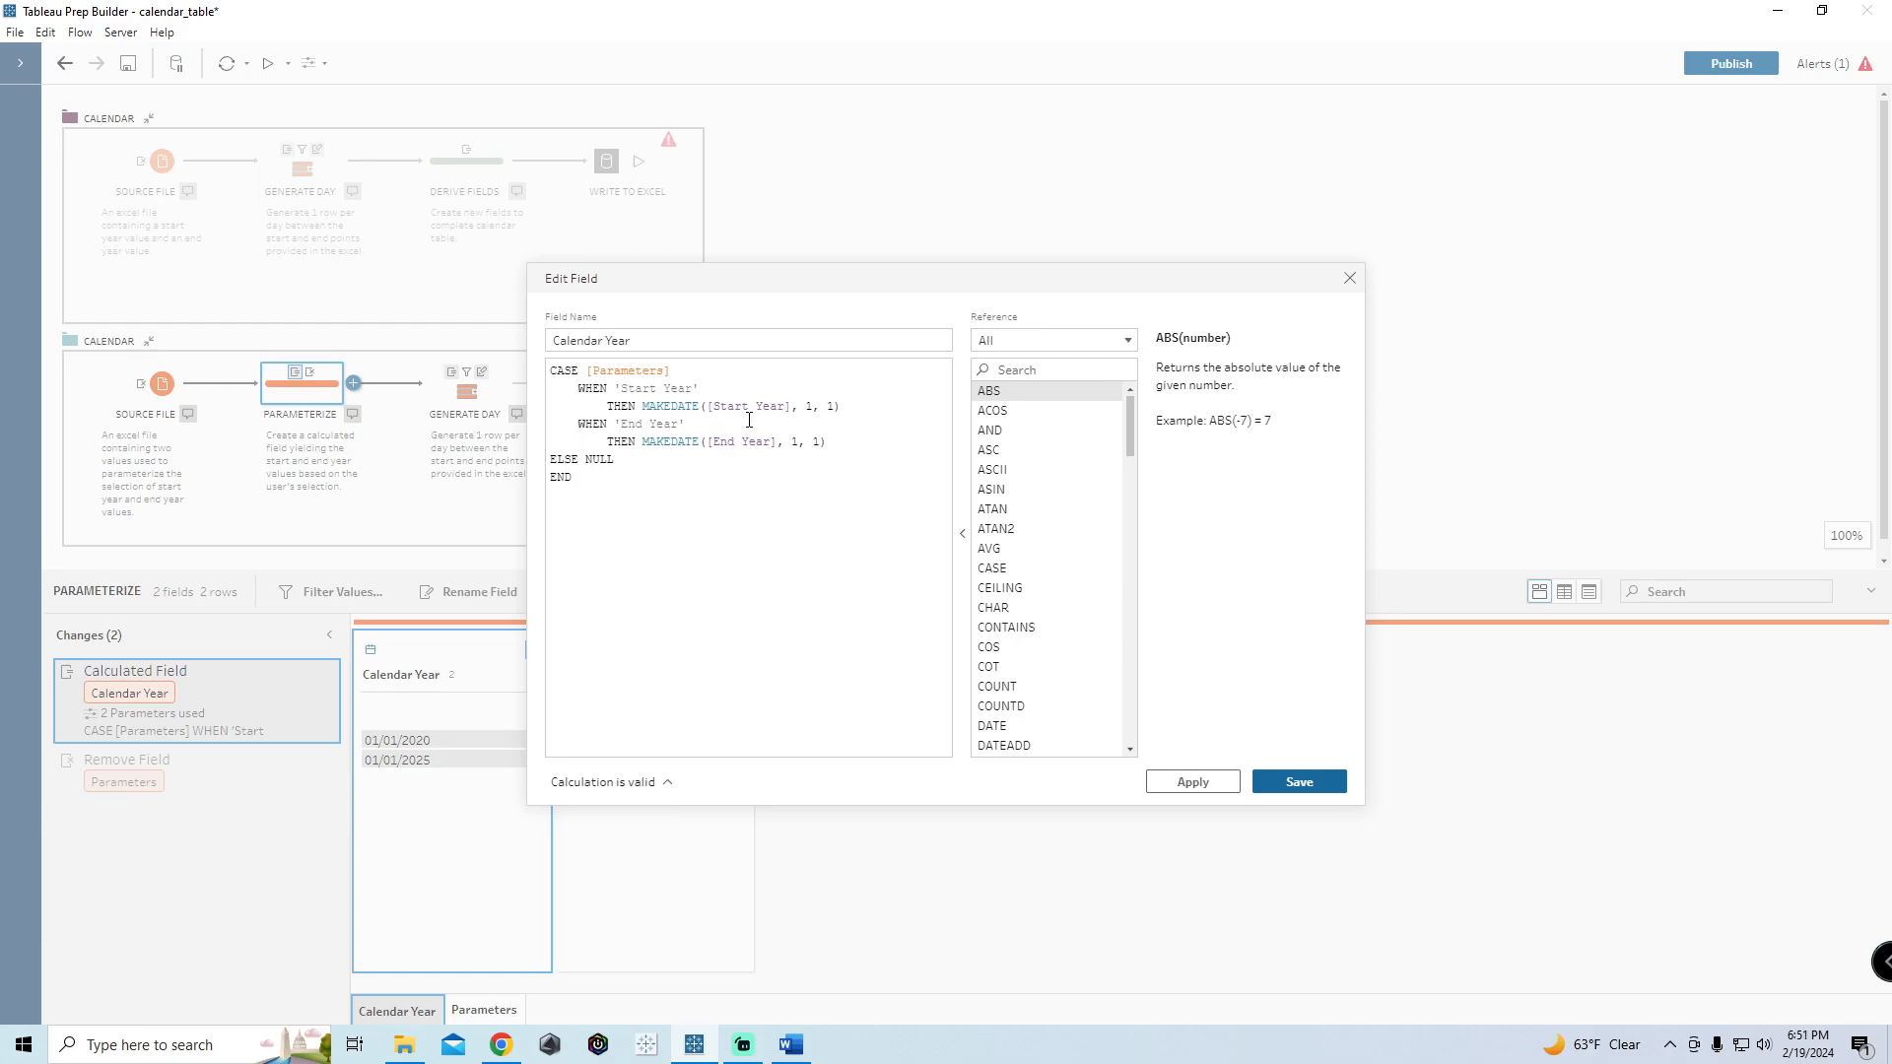
drag(695, 426, 829, 441)
click(648, 455)
click(678, 458)
click(778, 441)
click(706, 444)
key(End)
key(Left)
key(ctrl+a)
click(692, 485)
click(1350, 278)
Step: Open the second group's GENERATE DAY step and enlarge its details pane to view the settings and generated rows
click(444, 424)
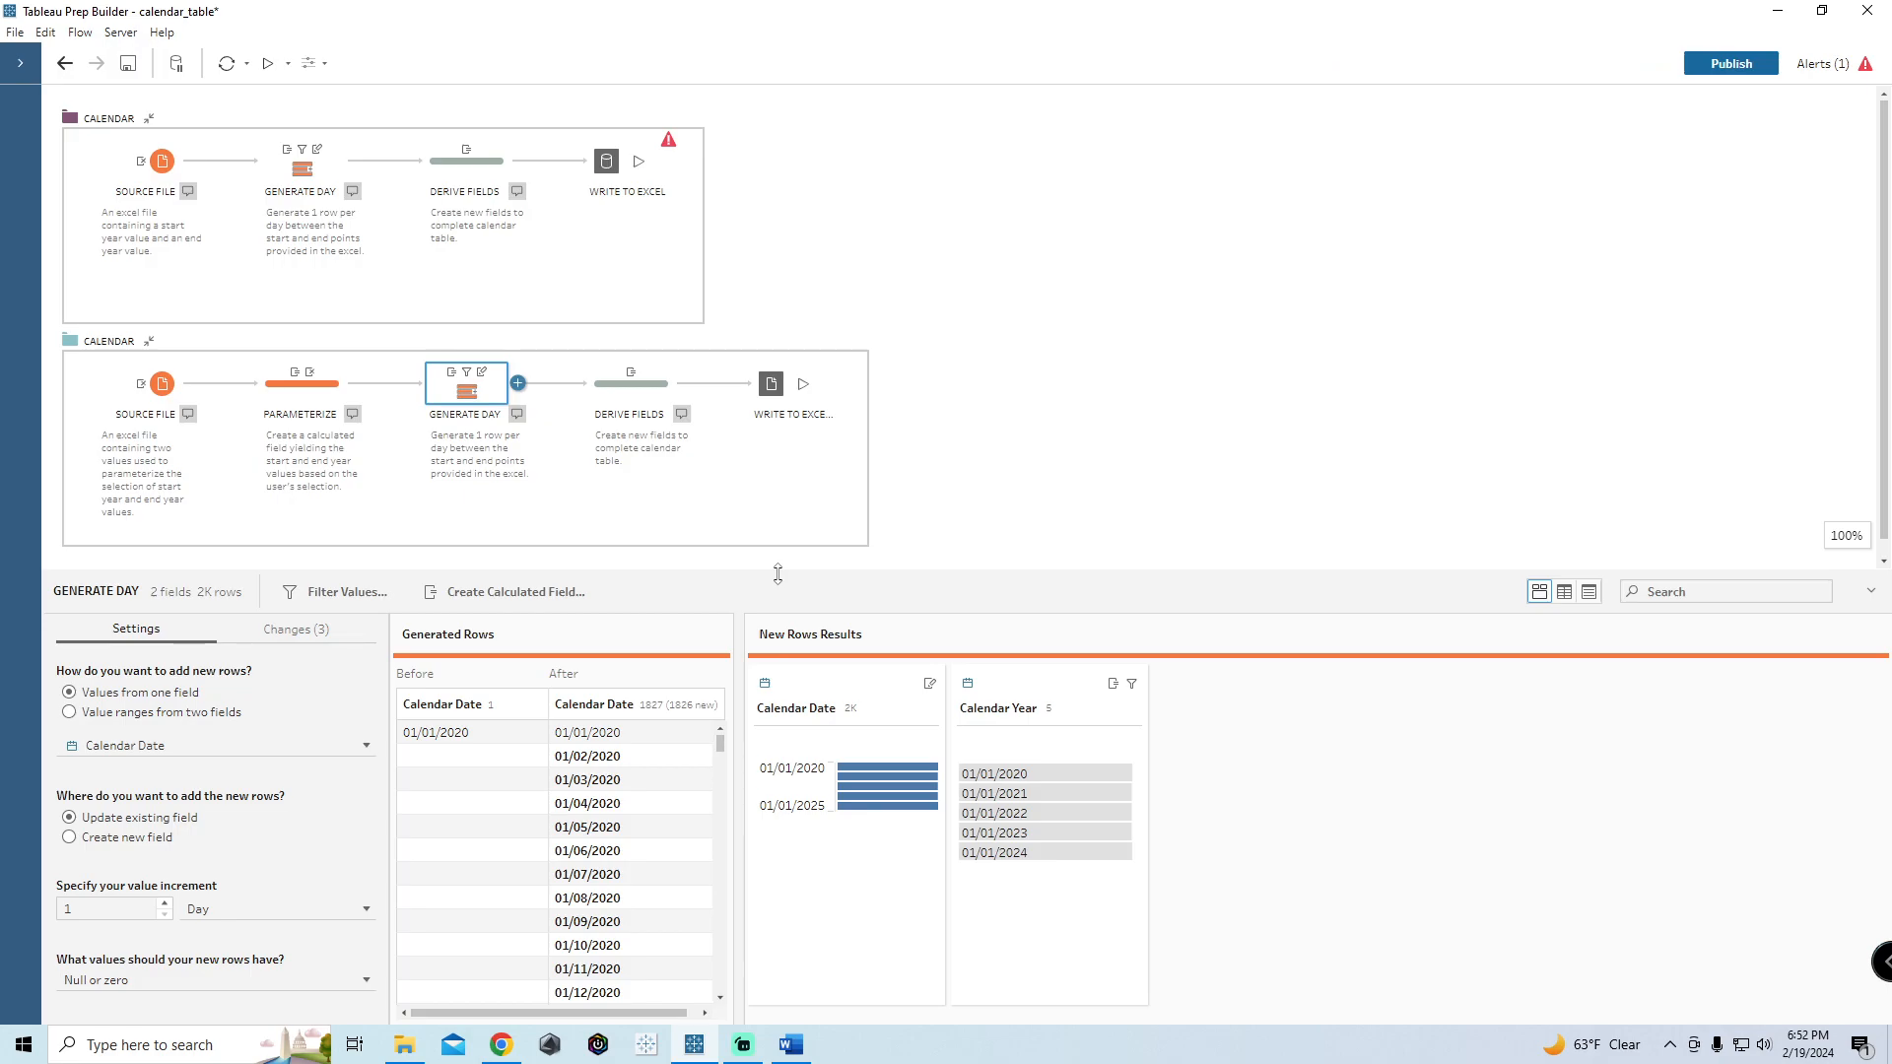
drag(776, 574, 777, 571)
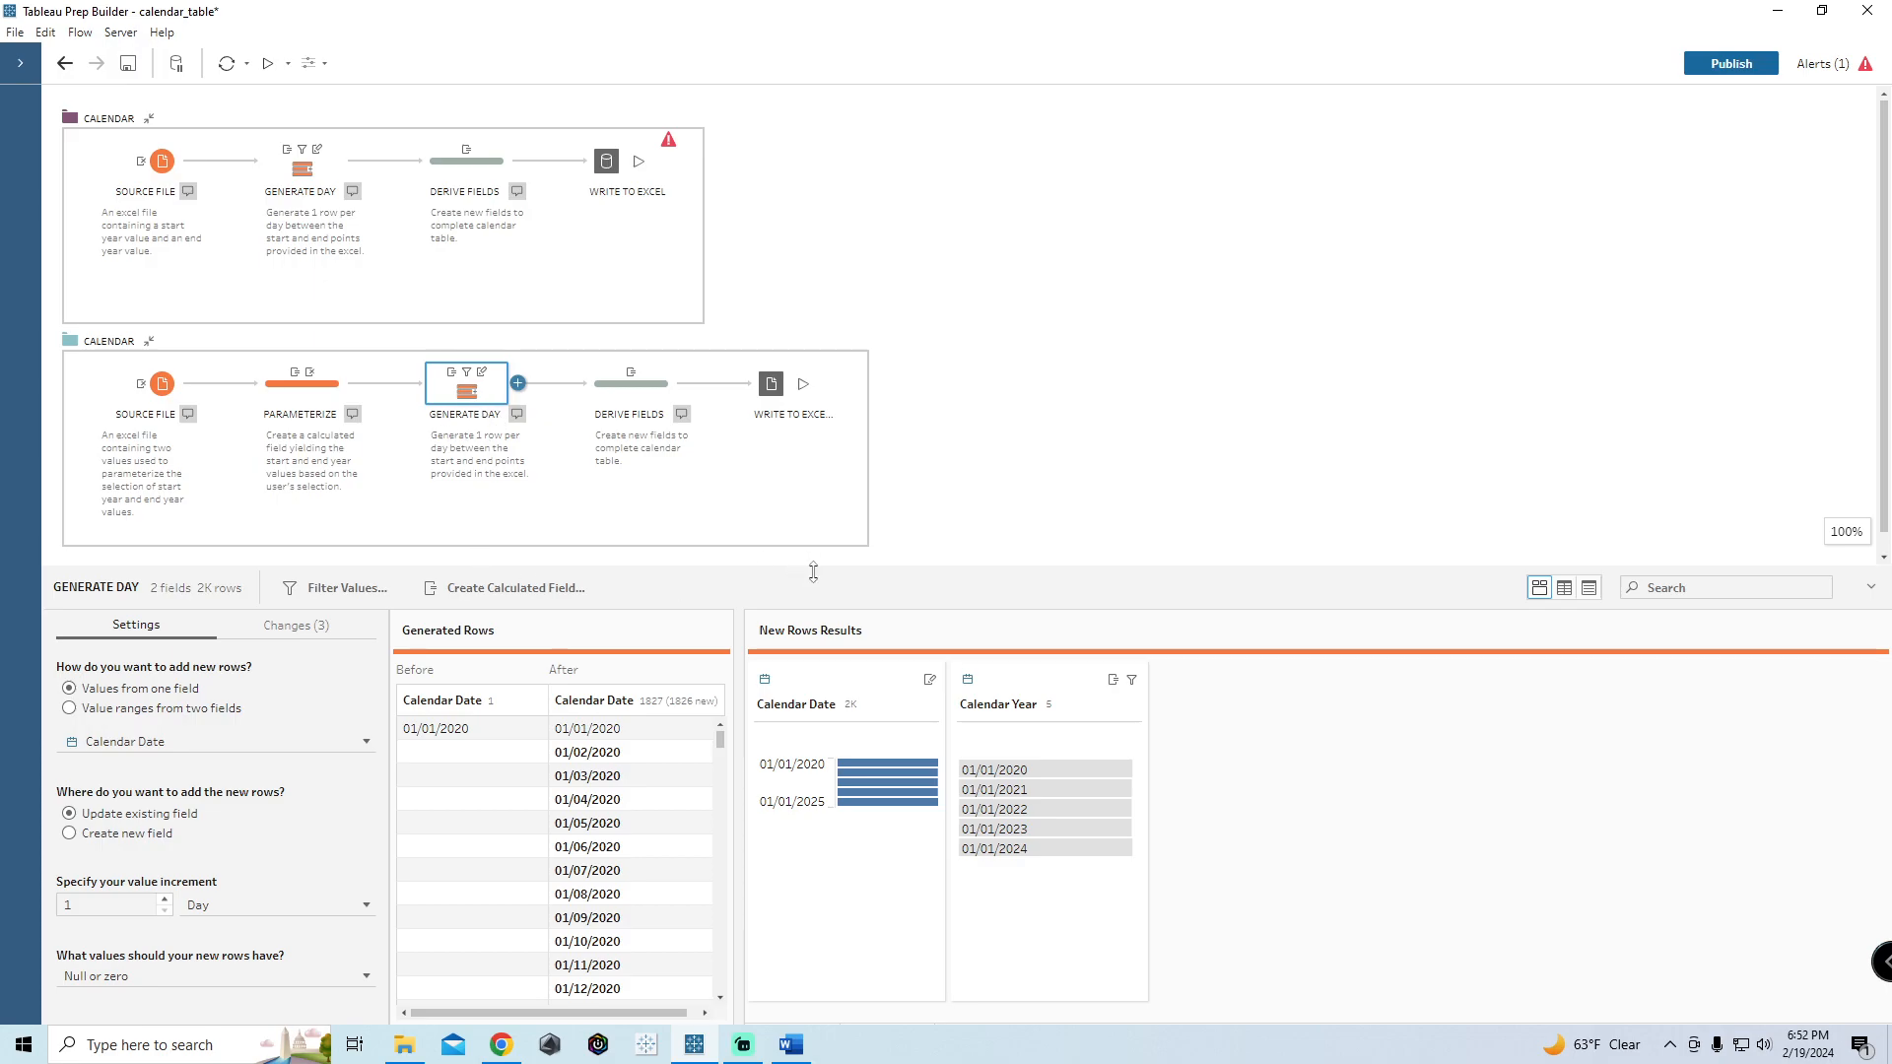
drag(815, 570, 815, 507)
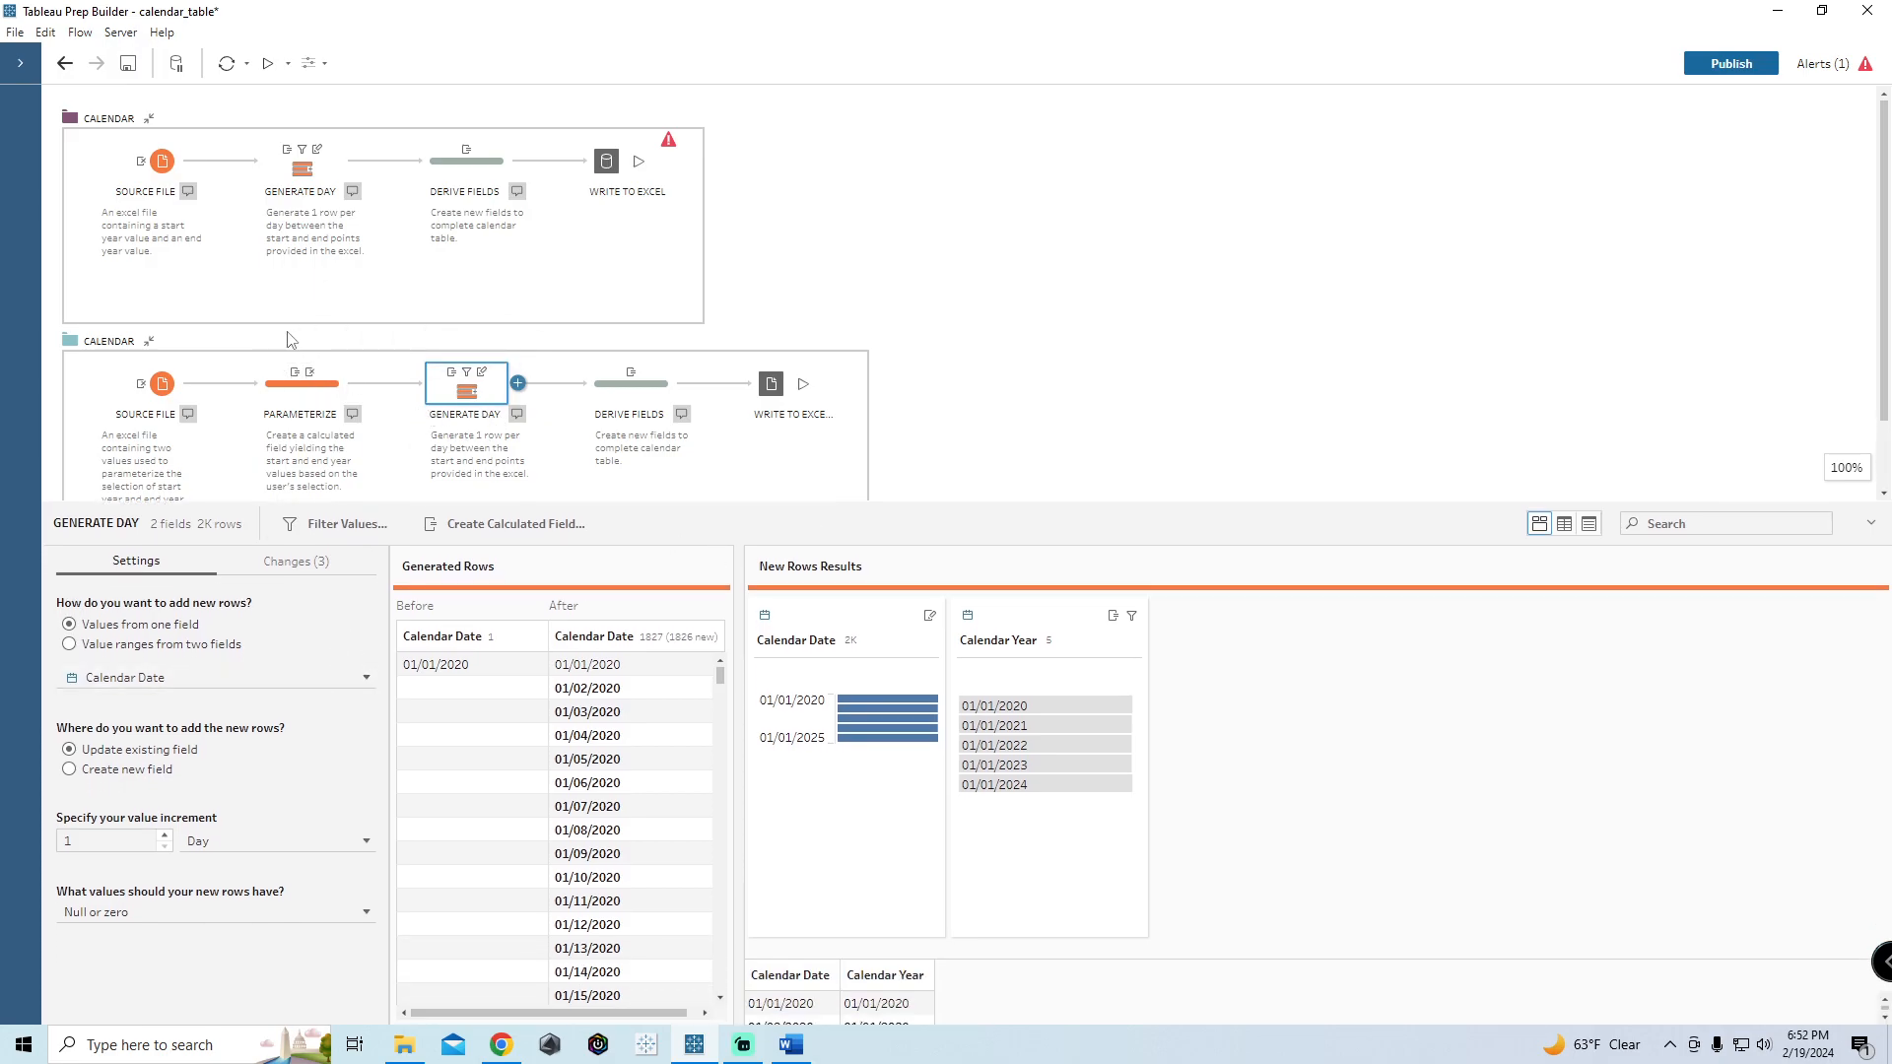
Step: Set the flow's End Year parameter to 2040 and close the parameter settings
click(311, 63)
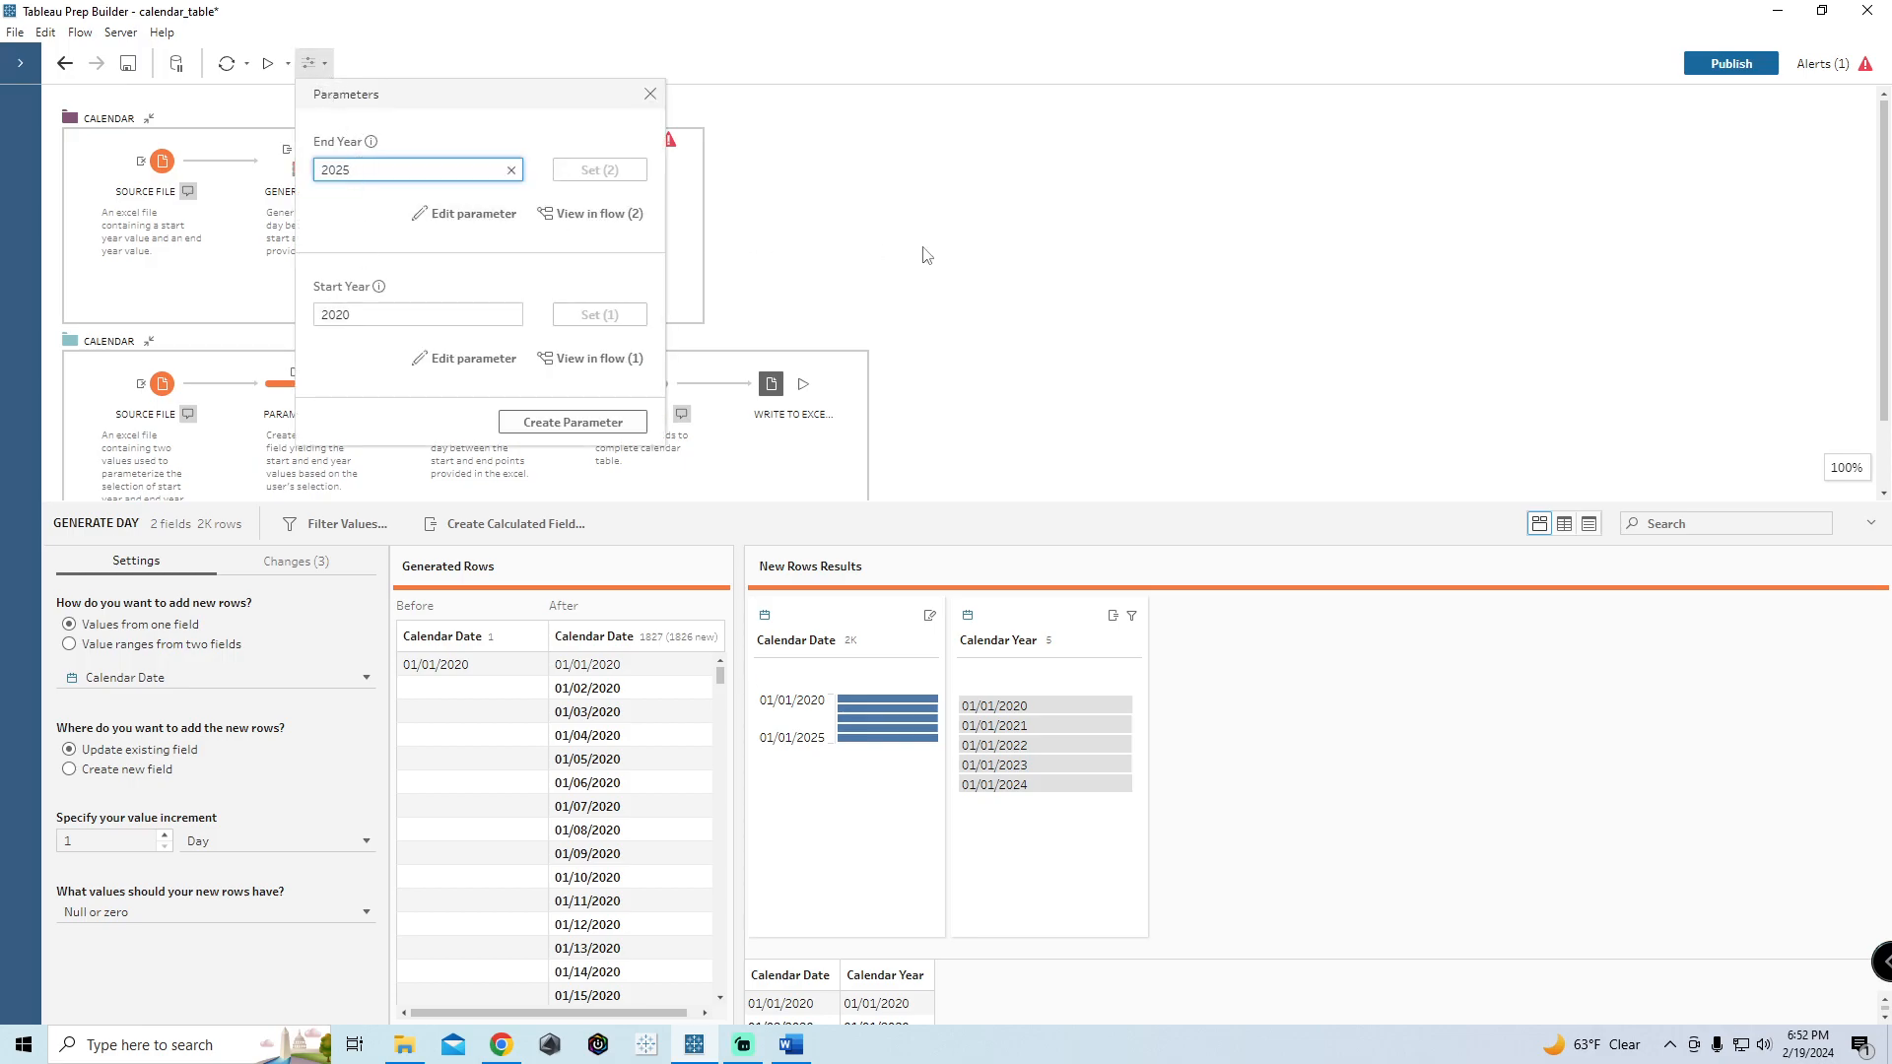
drag(350, 169, 285, 169)
text(2040)
click(575, 167)
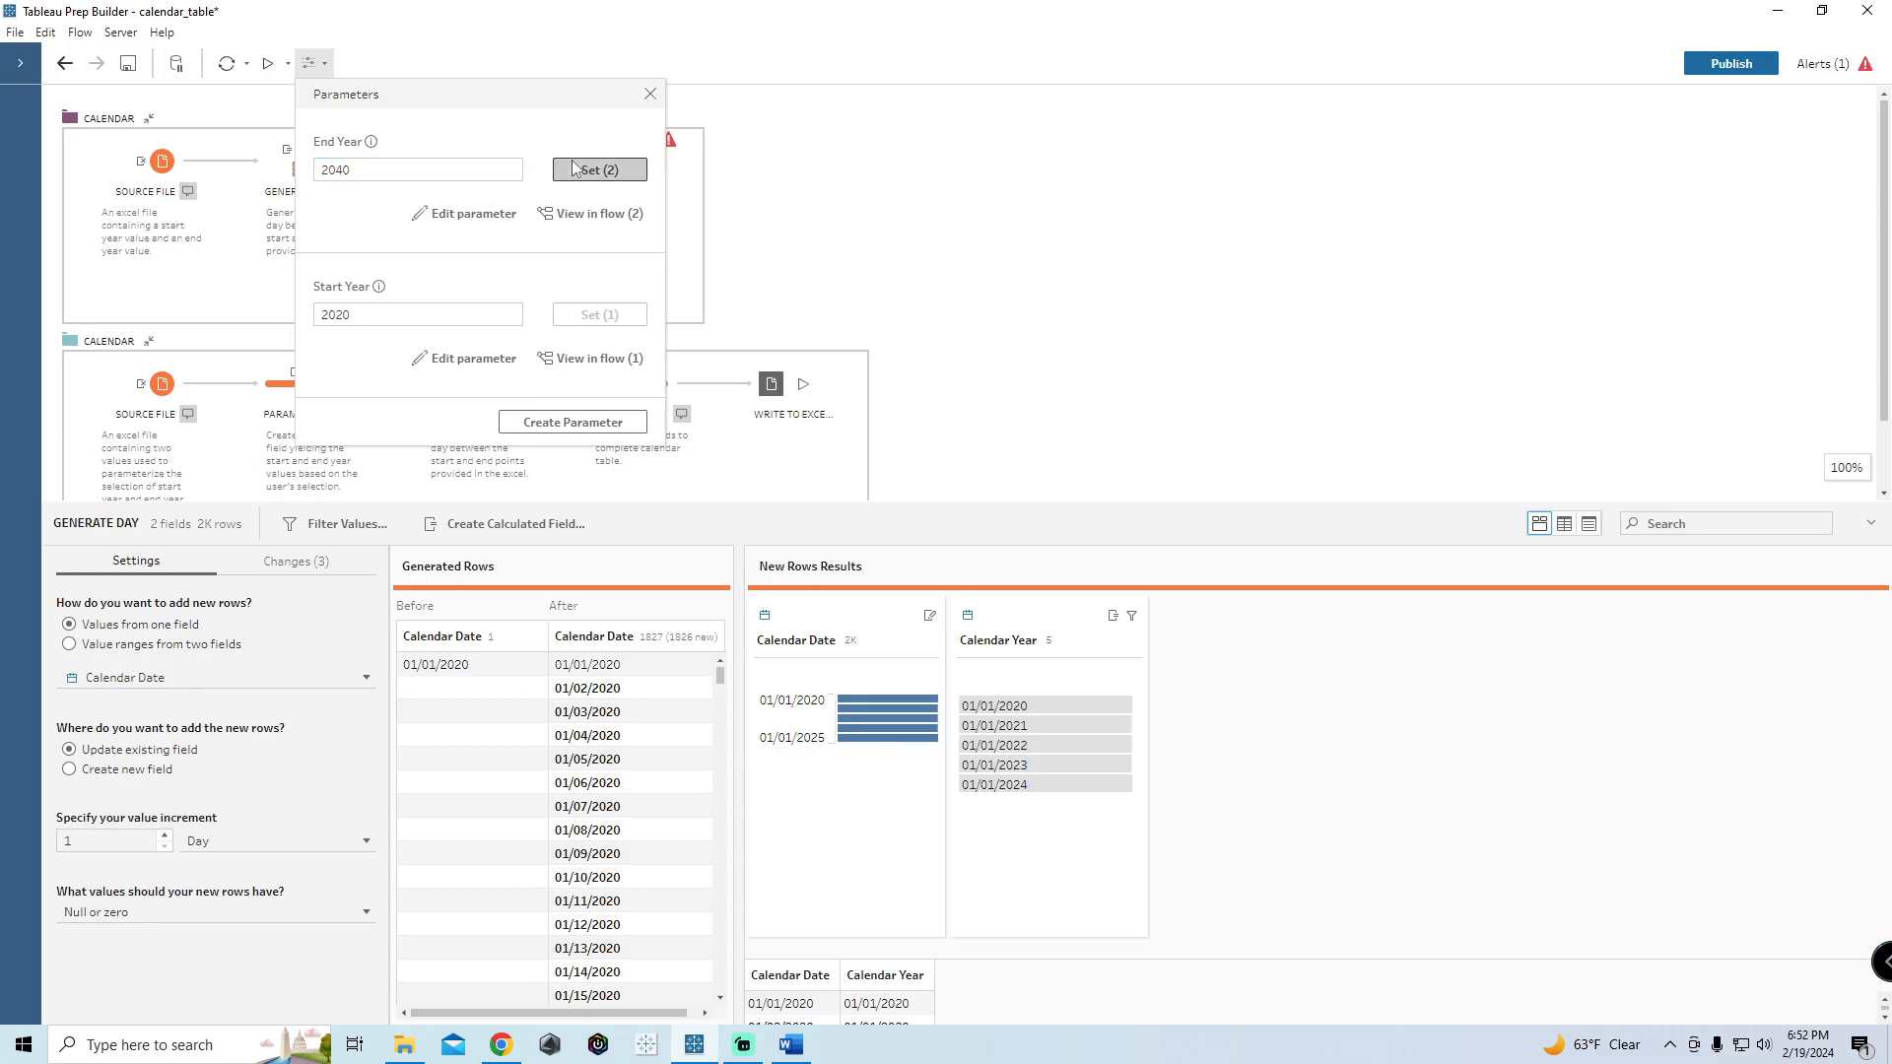
click(907, 263)
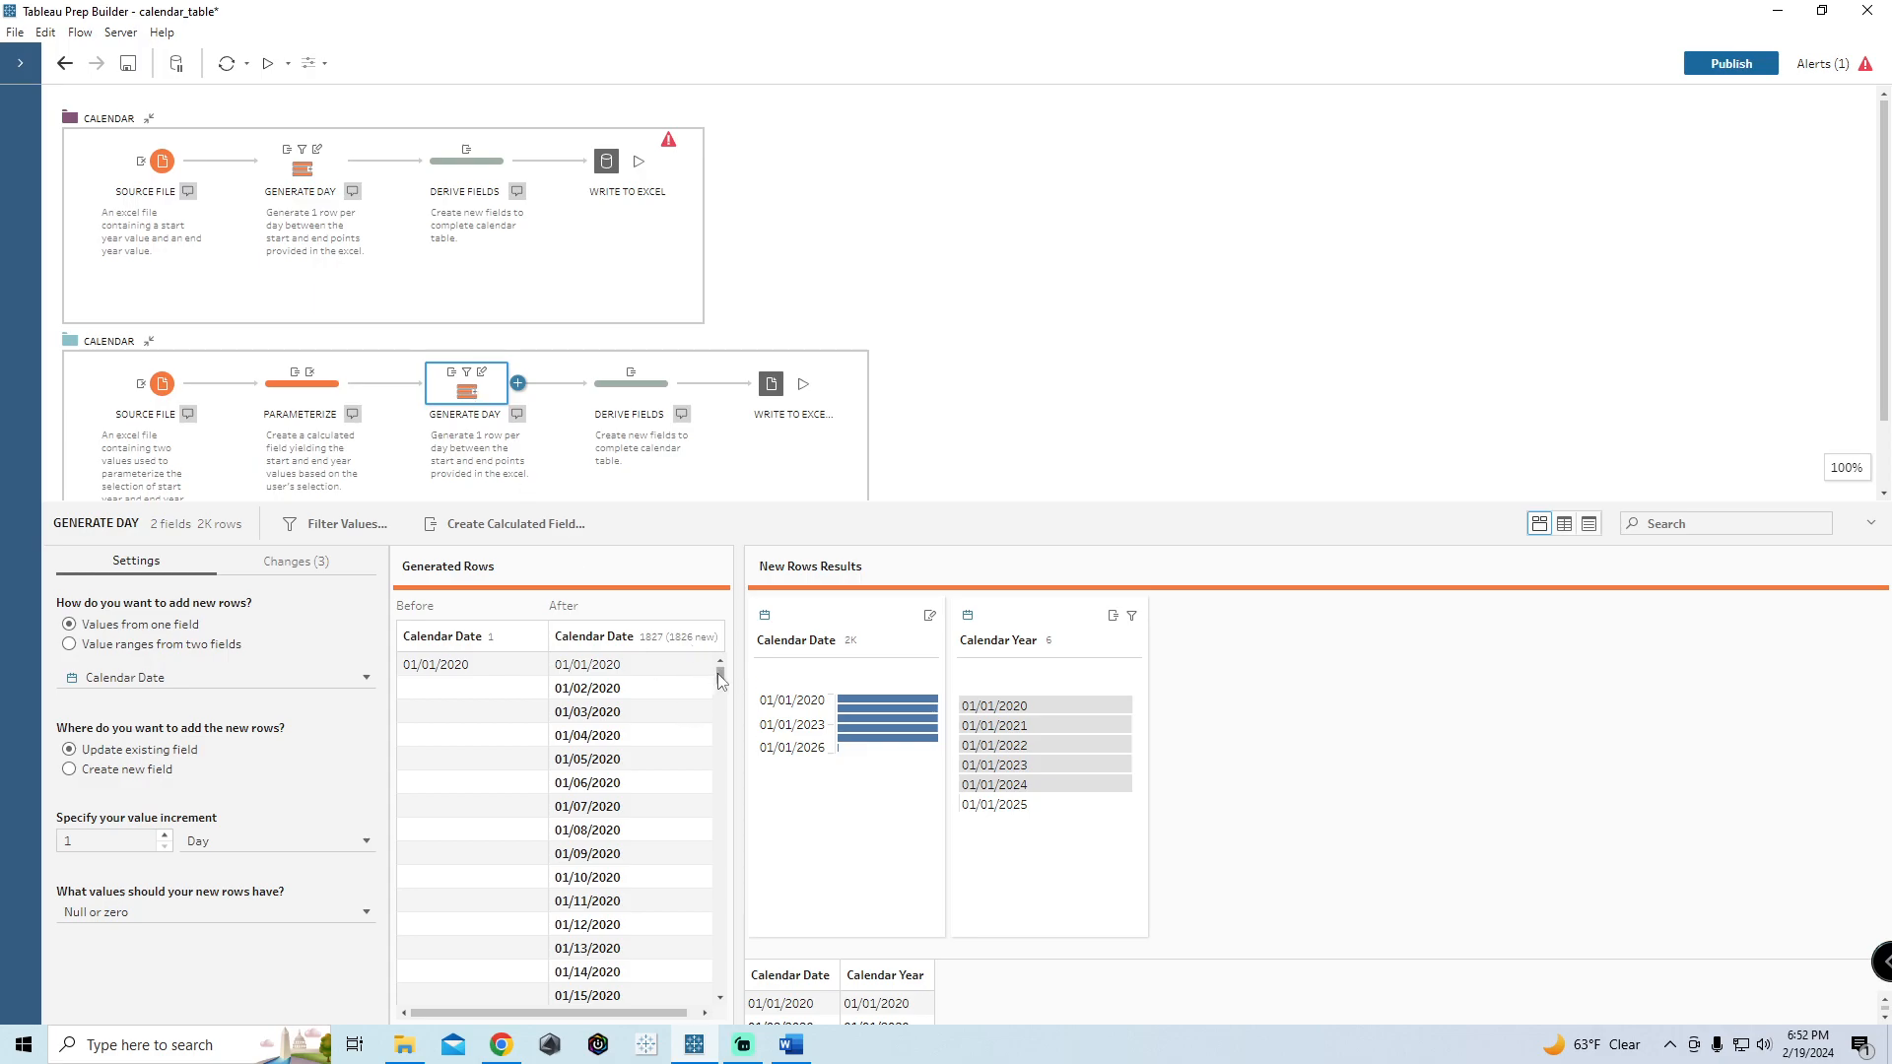
Step: Check the last generated dates in the GENERATE DAY step, reload it through PARAMETERIZE, and review the End Year parameter
drag(717, 672, 706, 994)
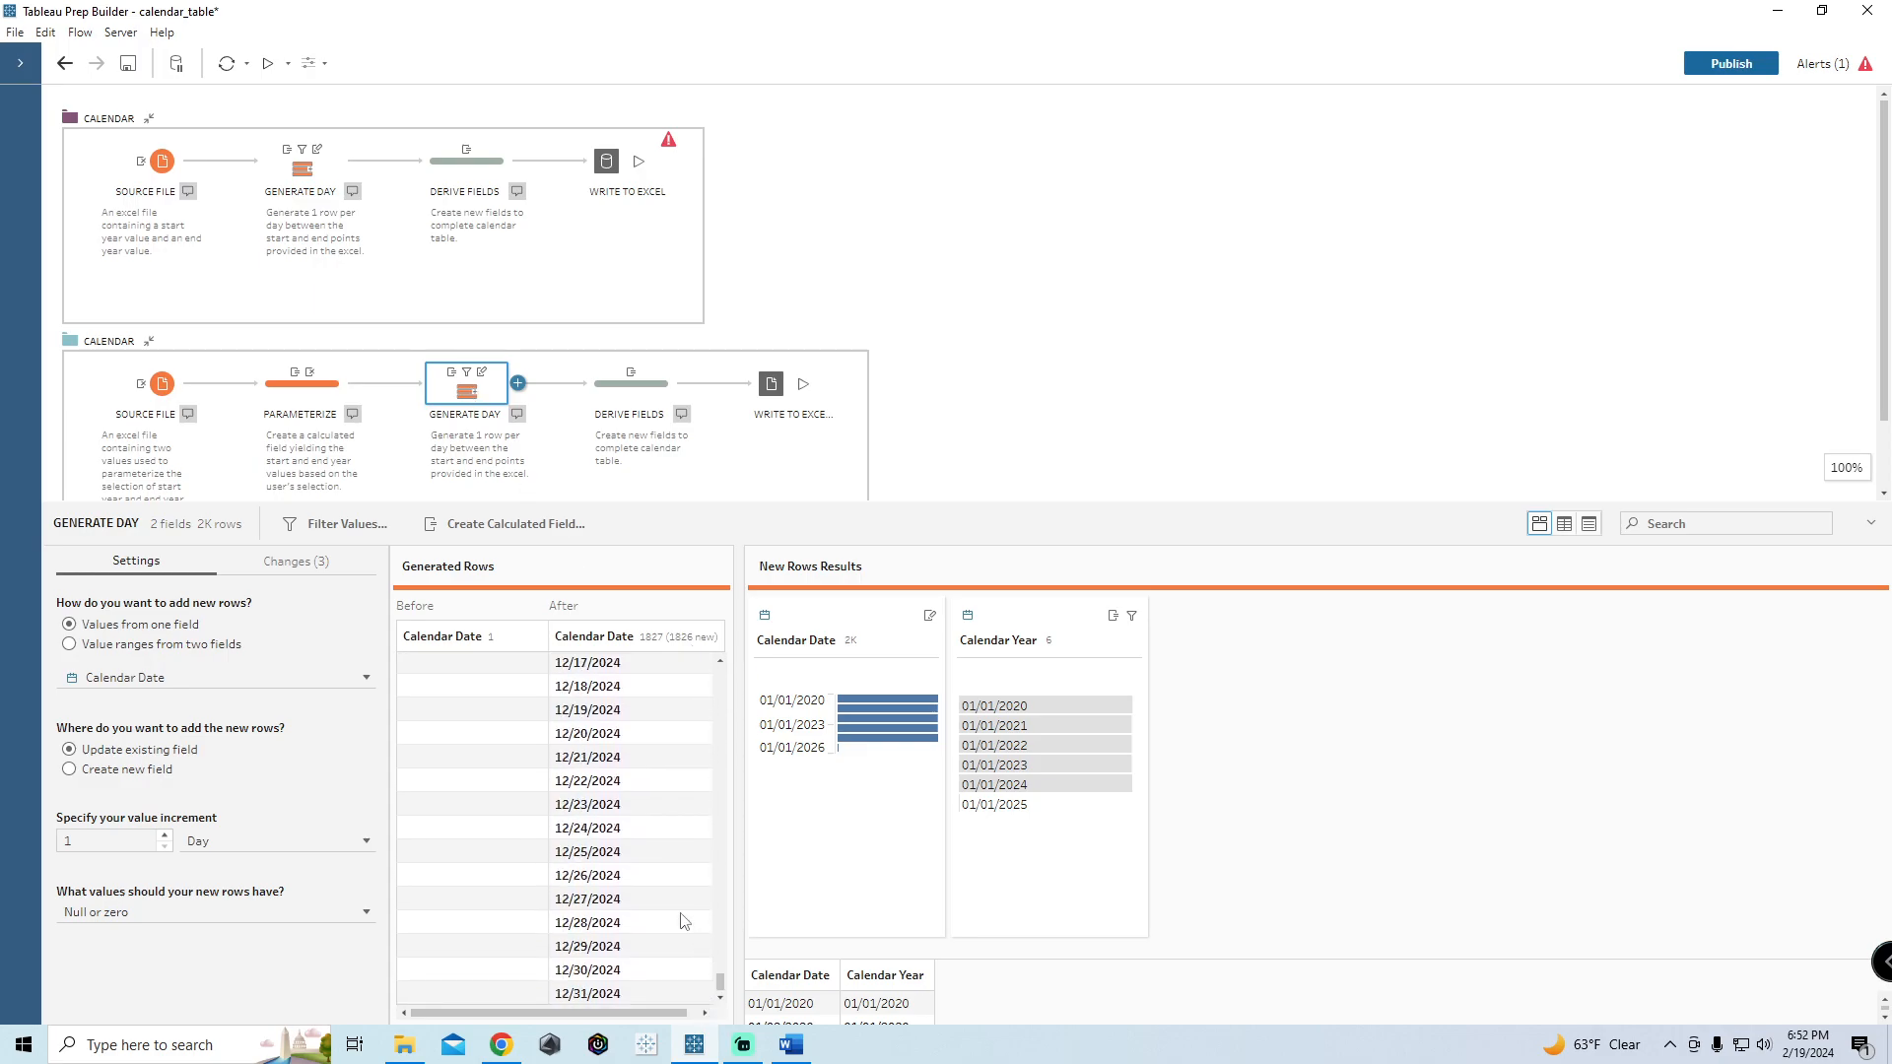
click(302, 386)
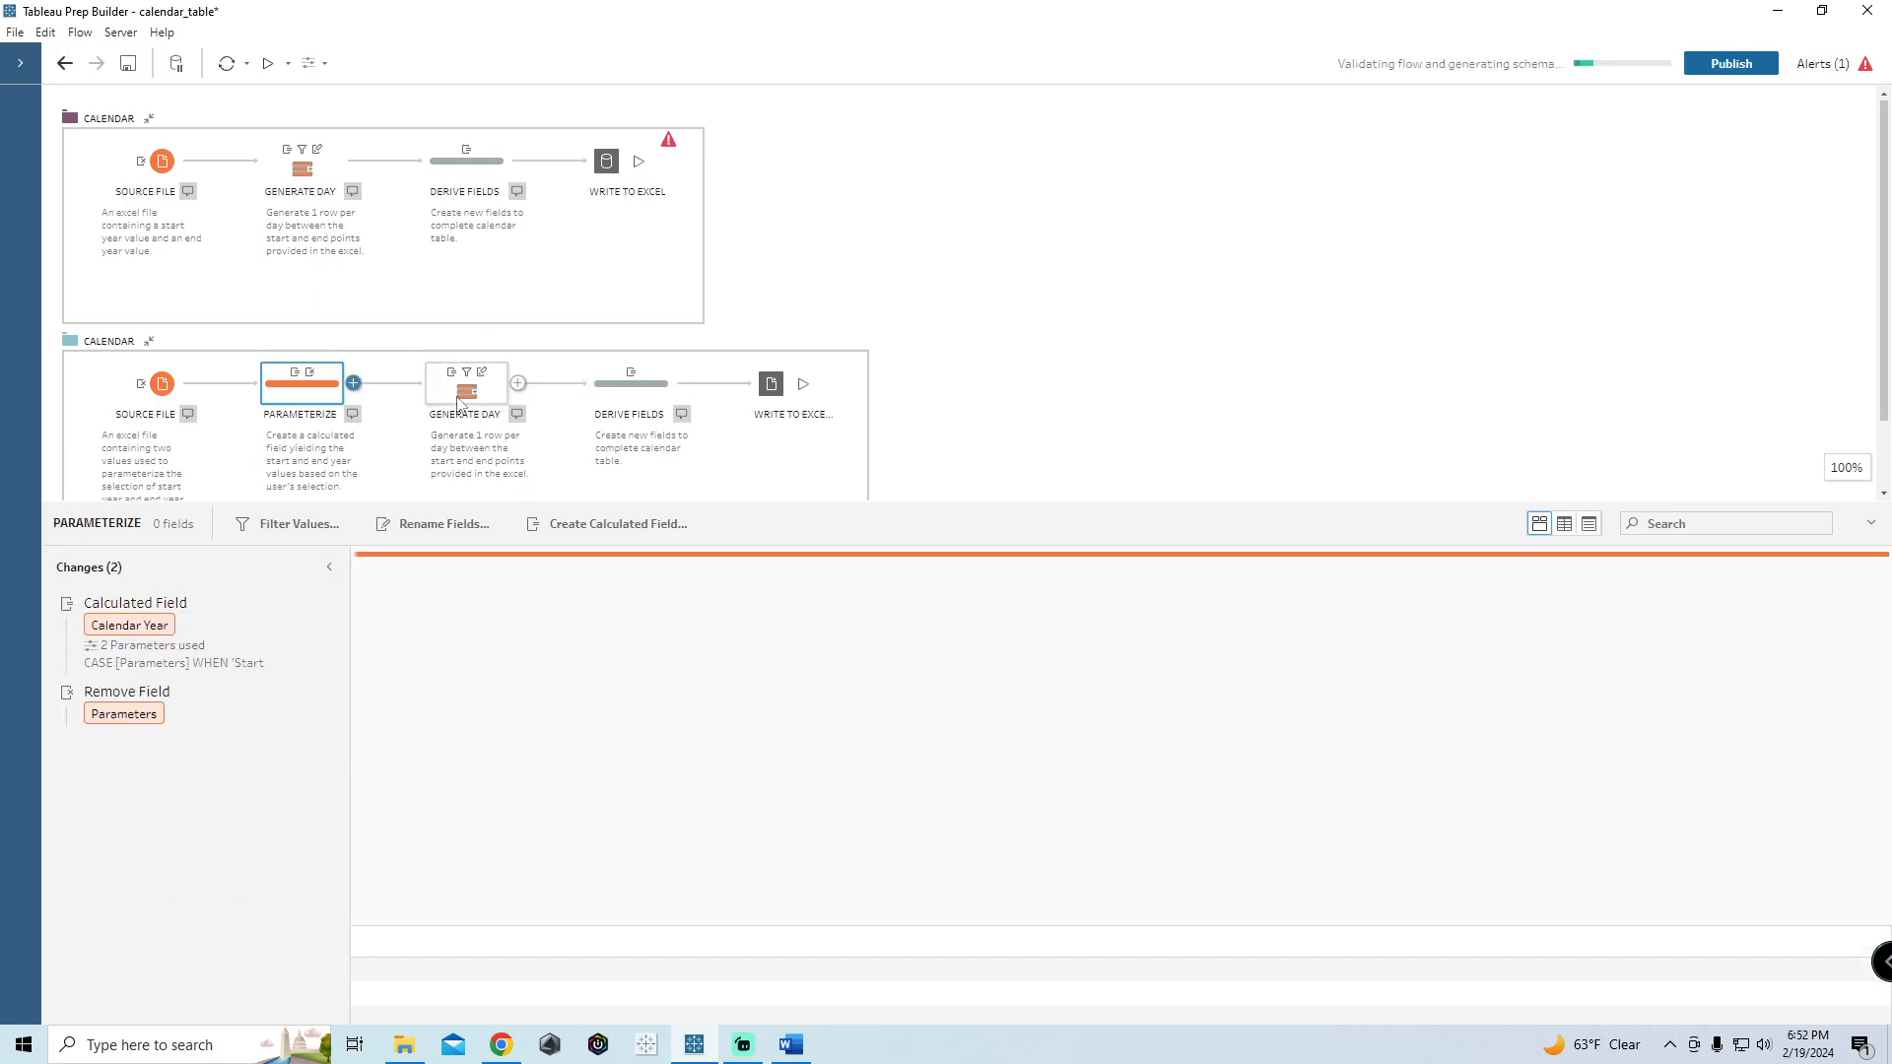
click(439, 419)
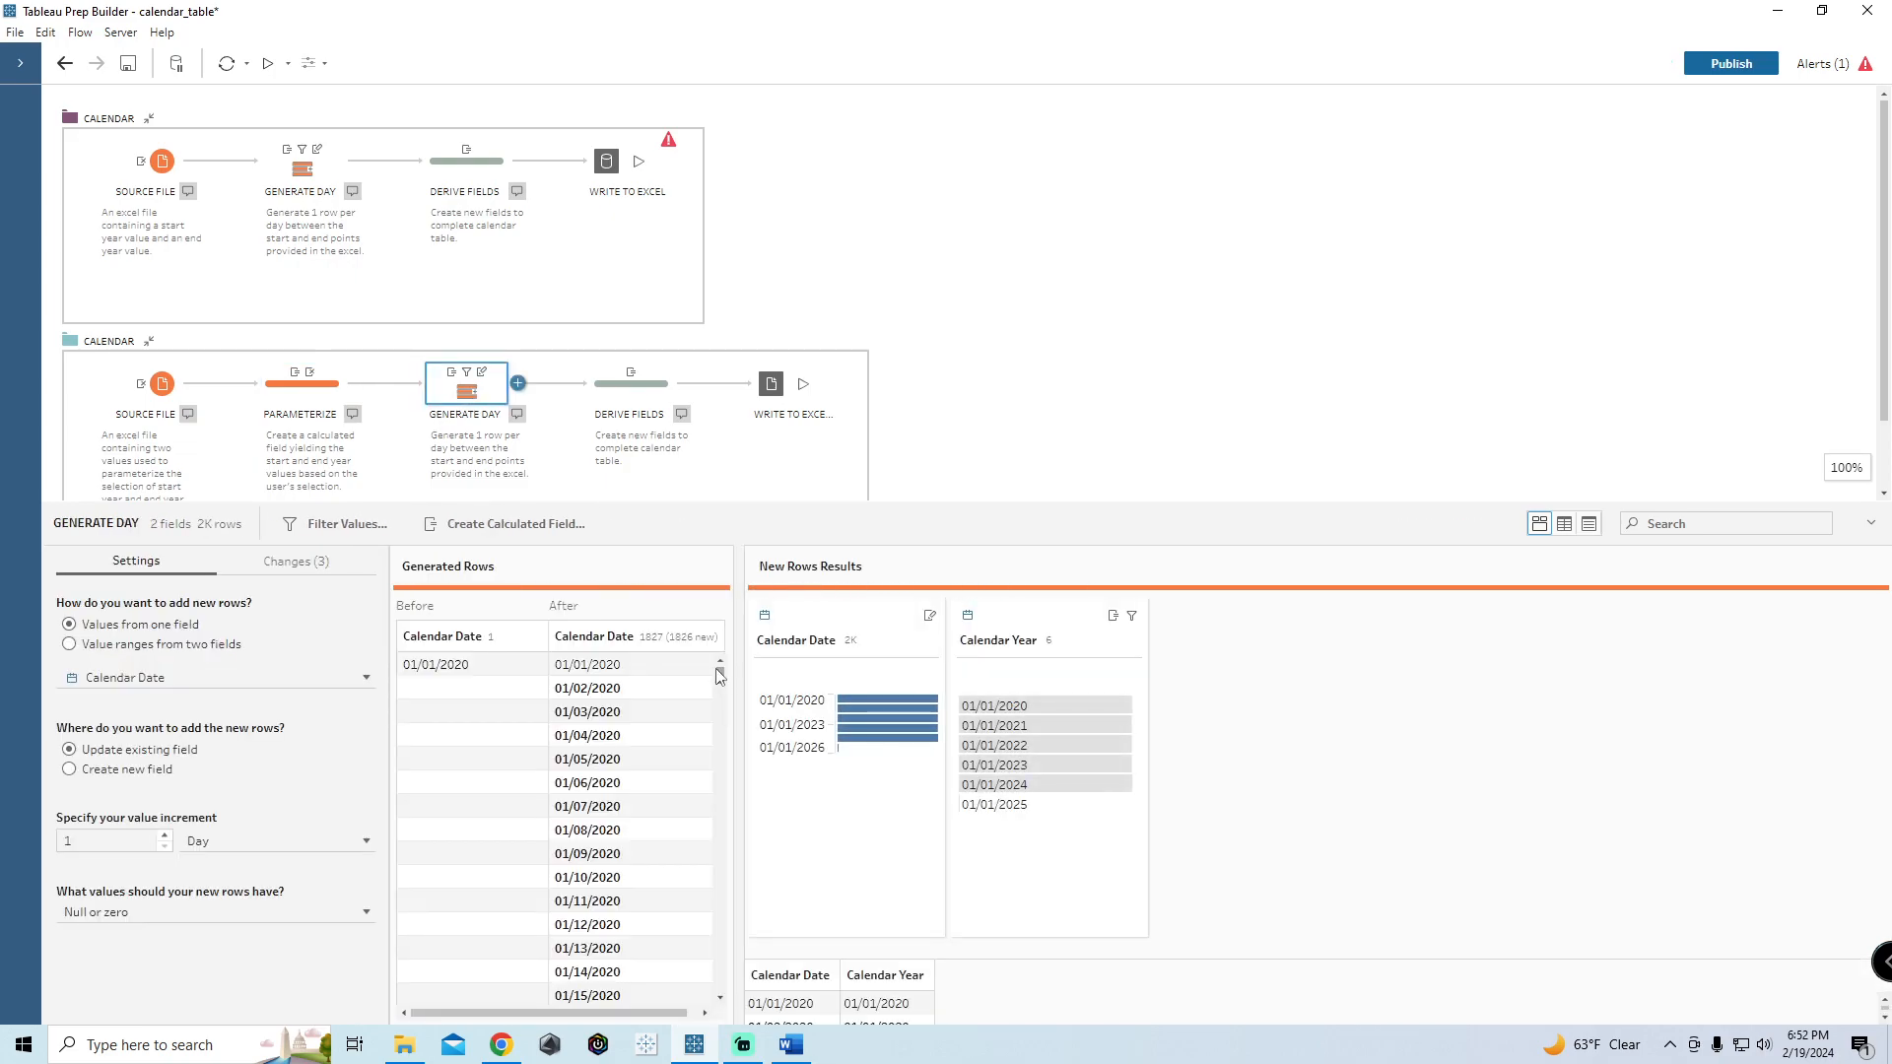
drag(720, 676, 730, 1005)
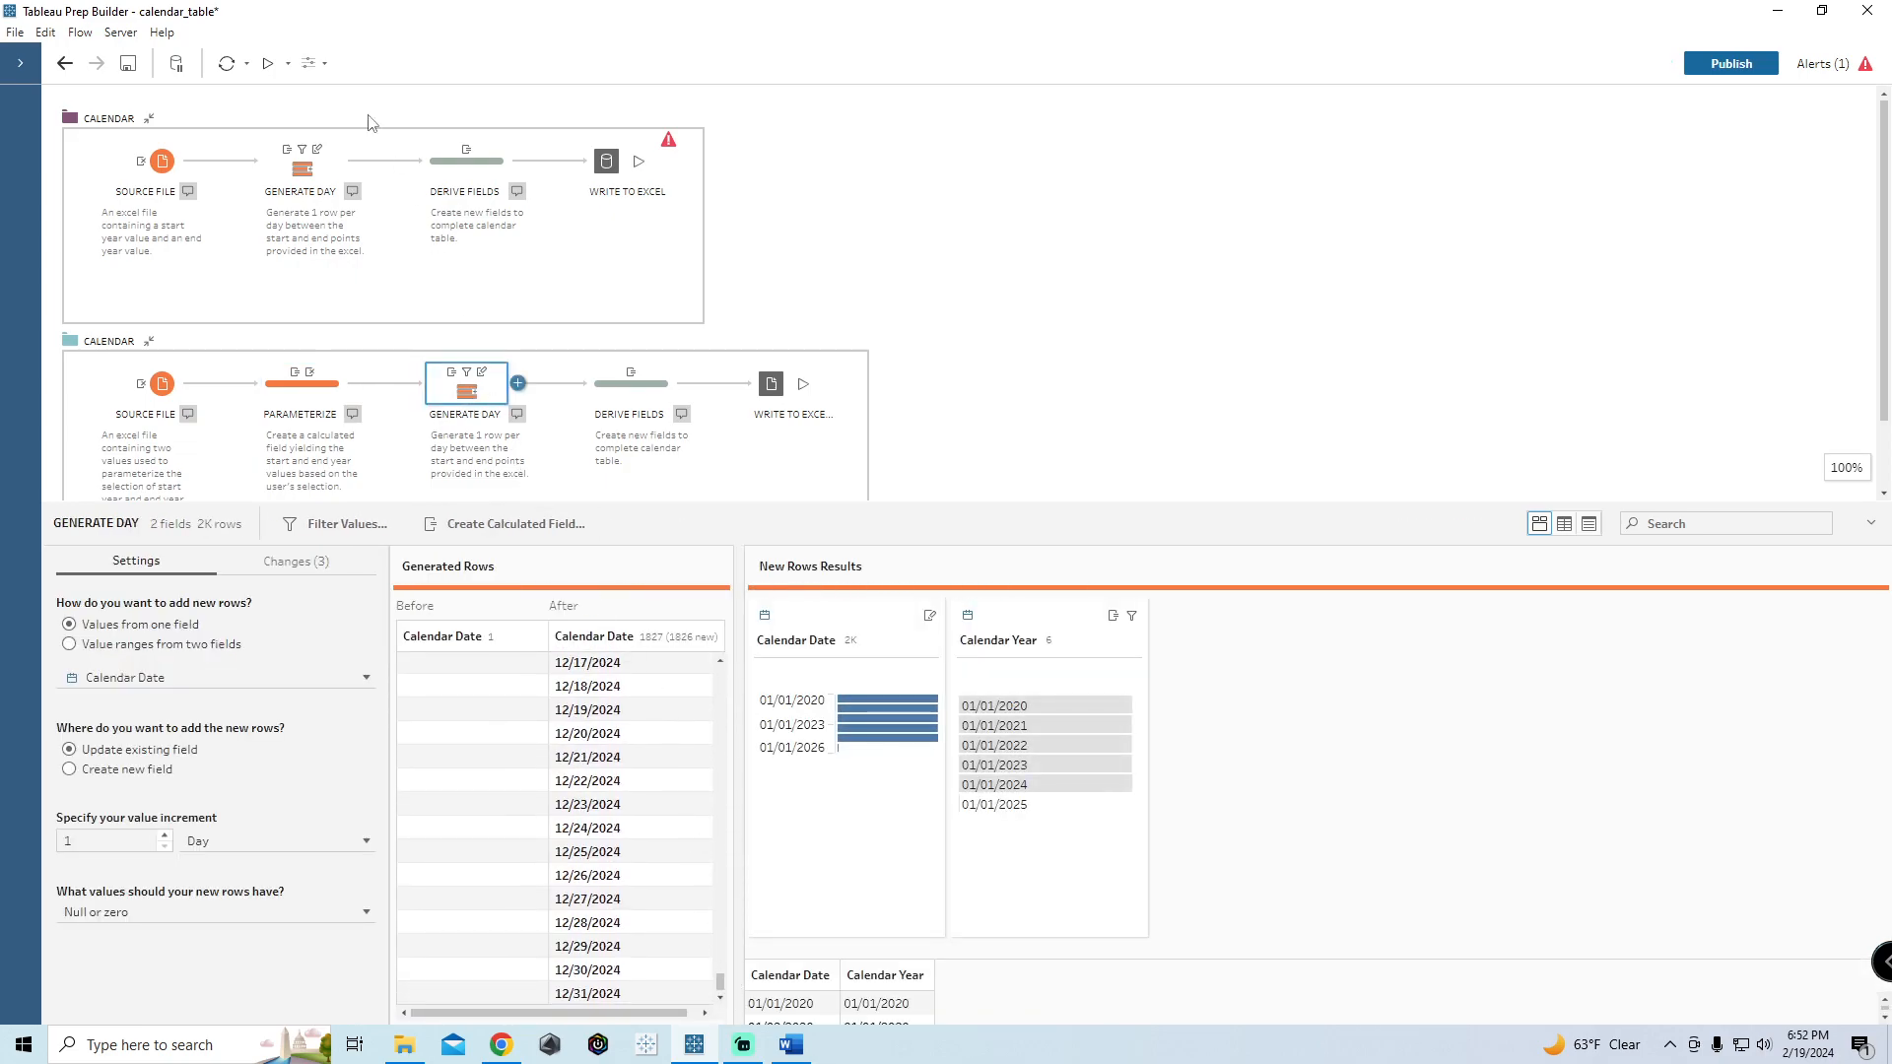
click(312, 63)
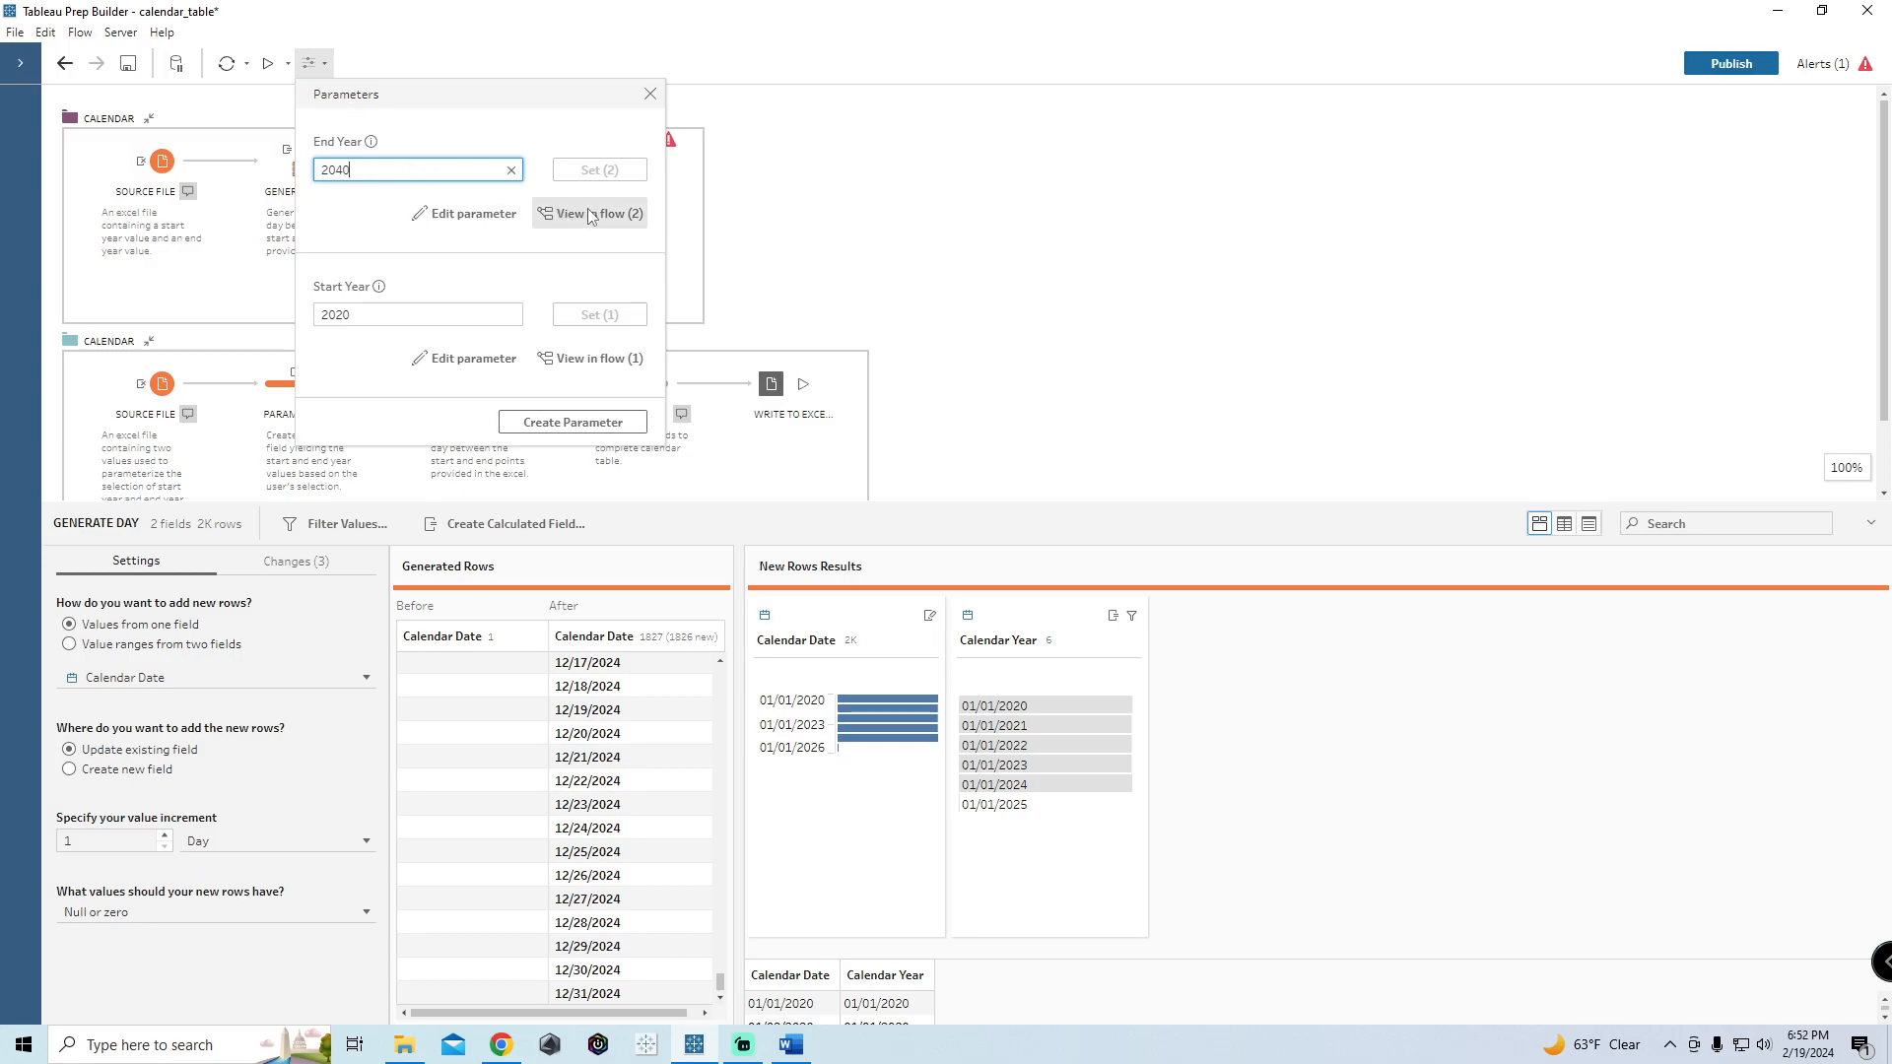
click(880, 247)
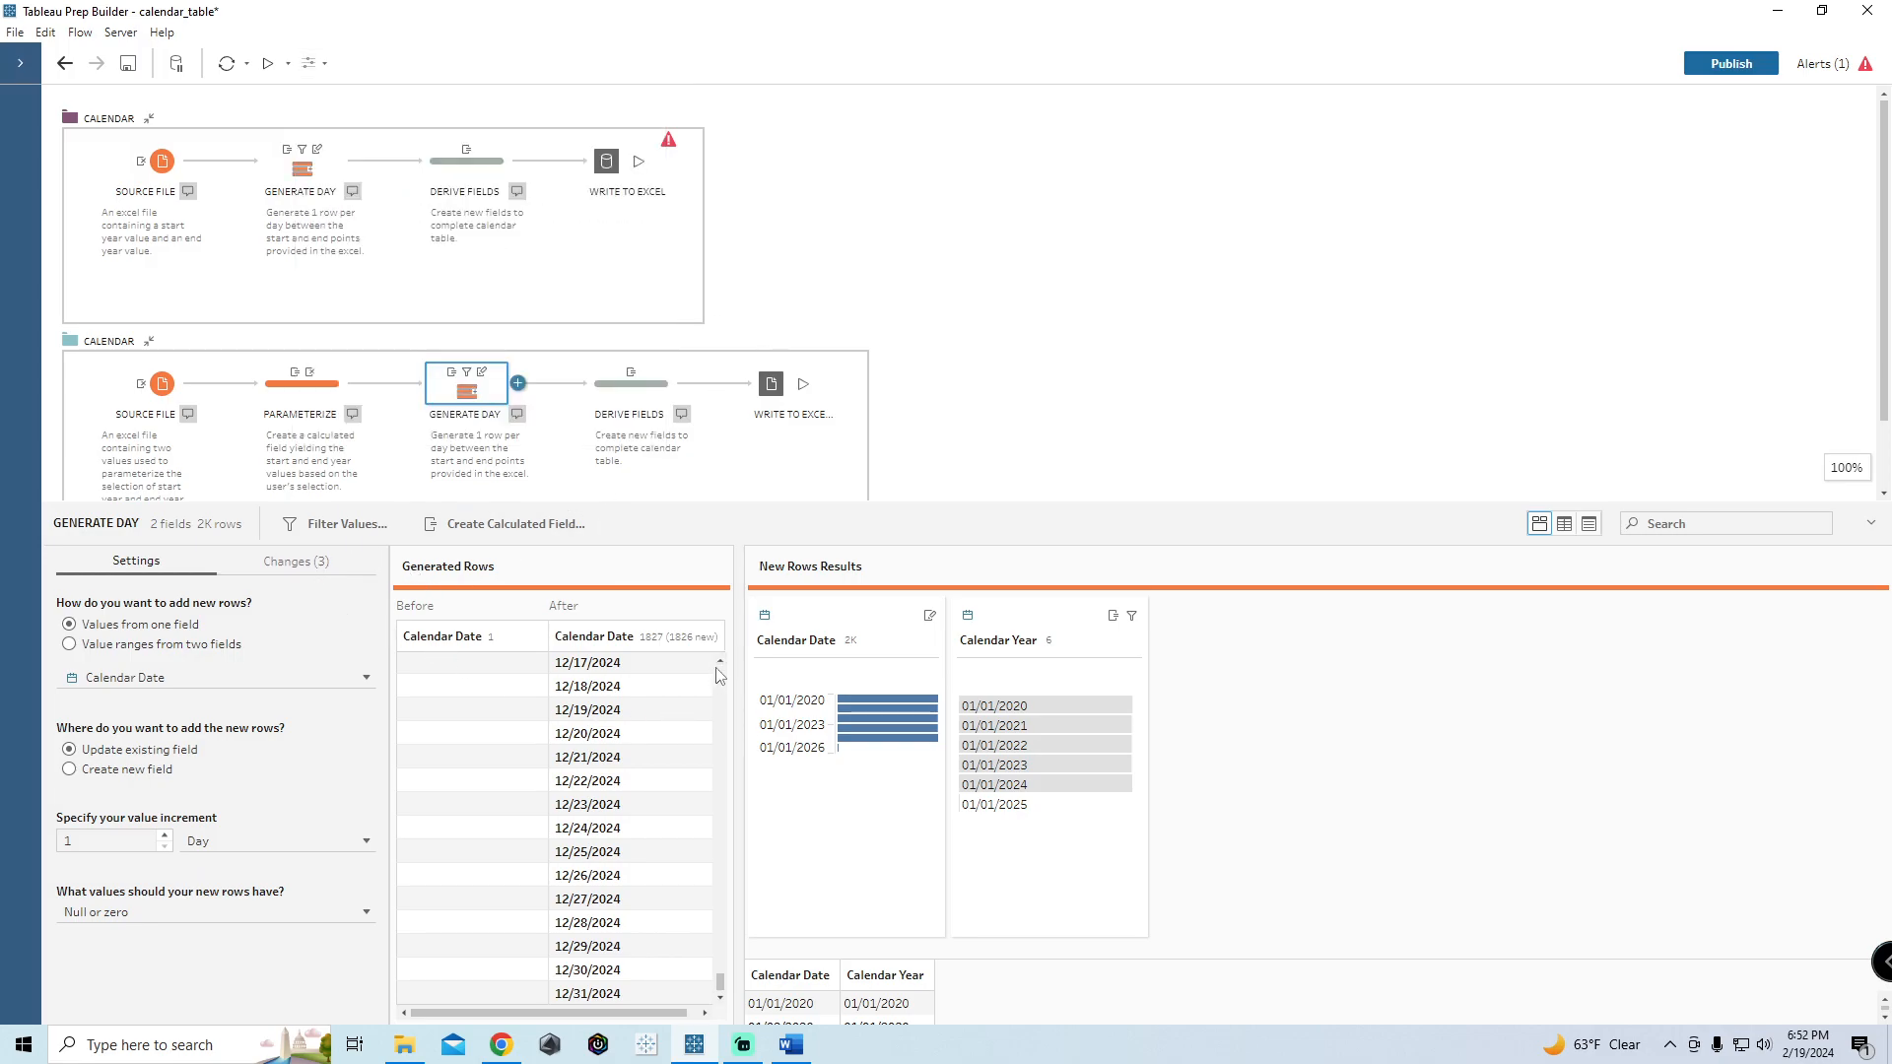
Step: Review the second group's SOURCE FILE settings, then compare the PARAMETERIZE step's Calendar Year values with the flow's parameter values
click(157, 386)
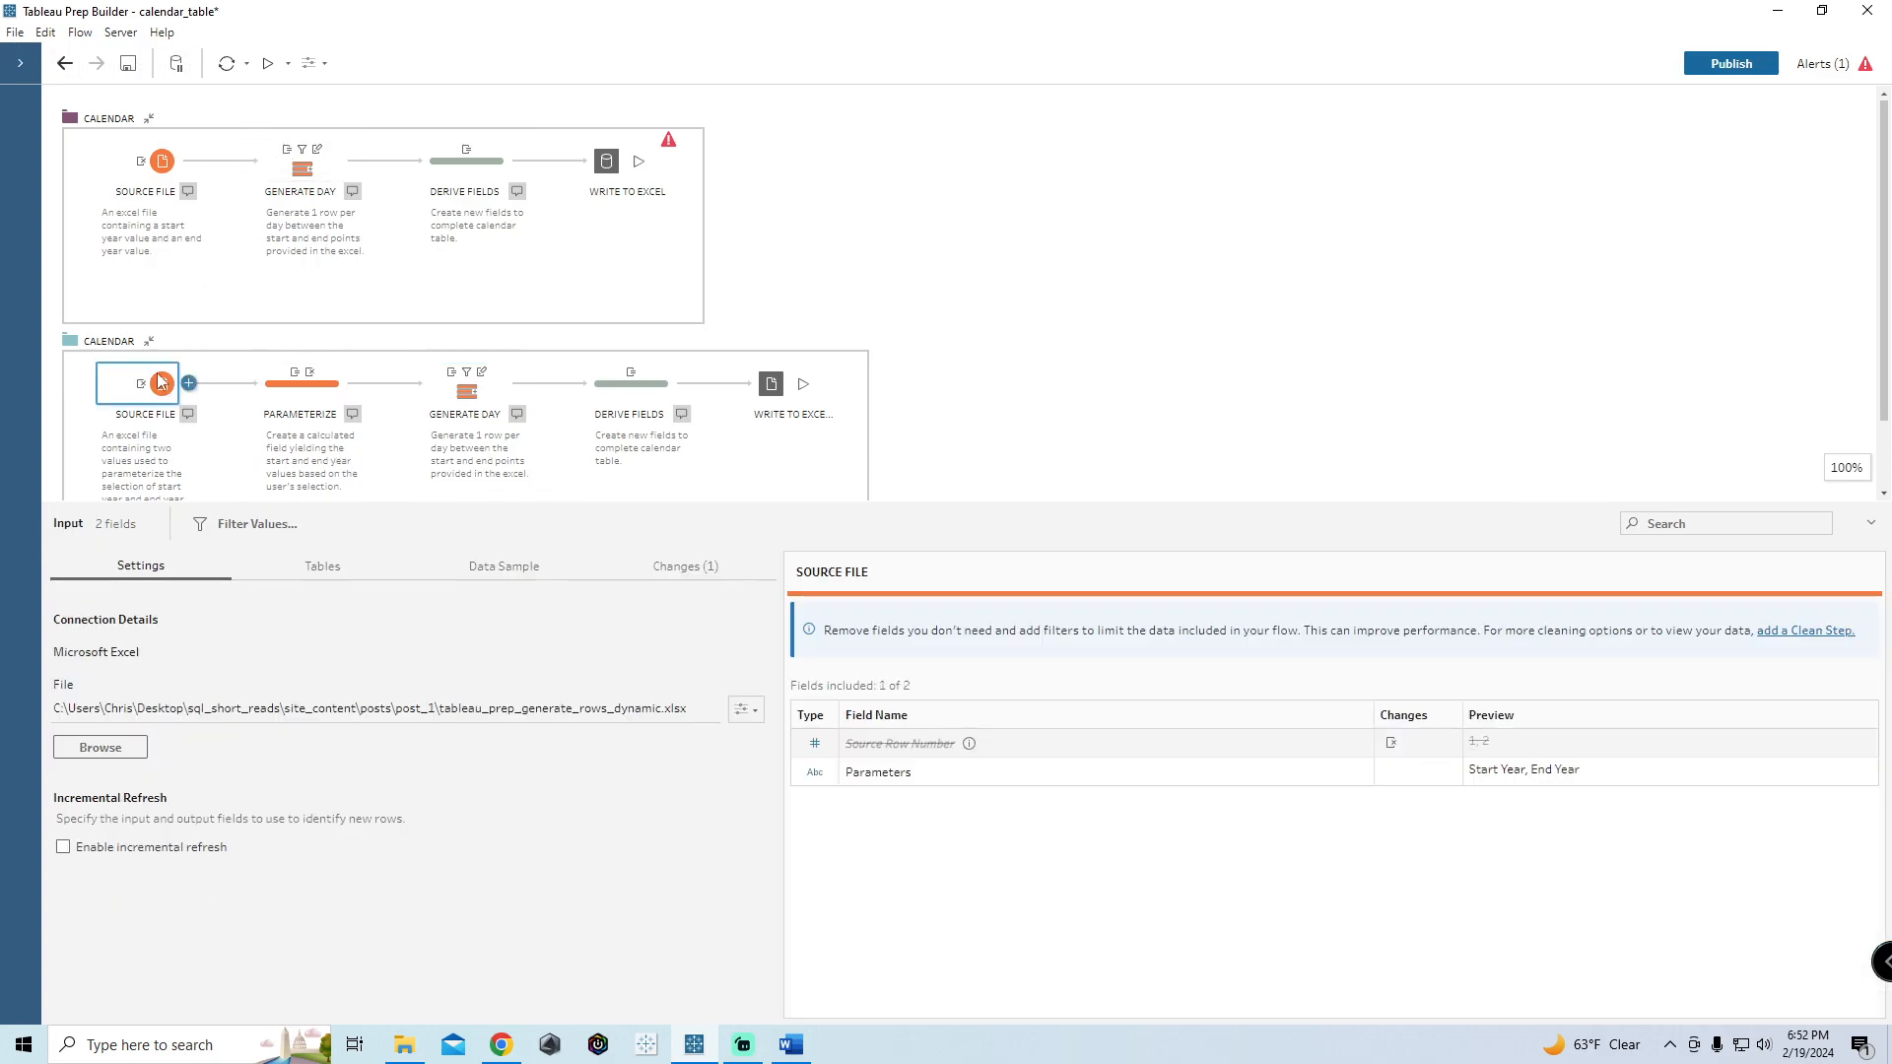
right_click(161, 383)
click(165, 414)
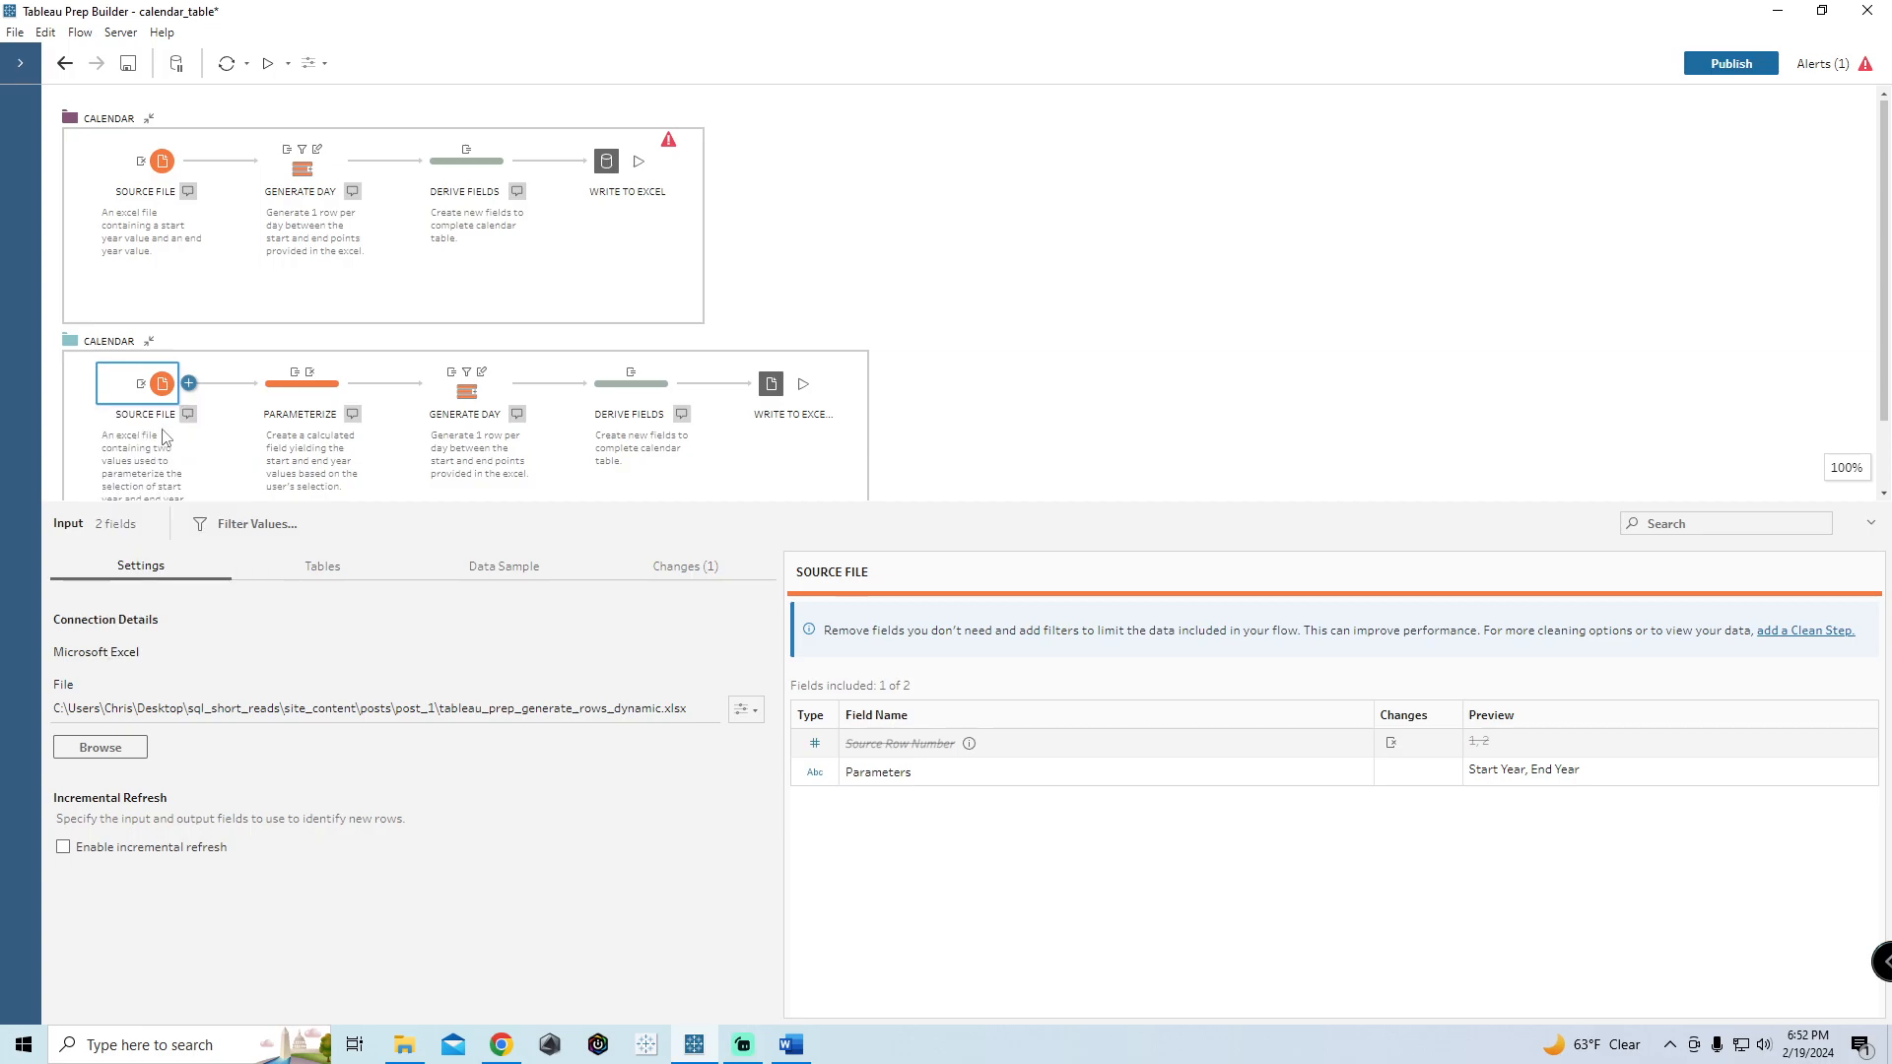
click(323, 396)
mouse_move(412, 696)
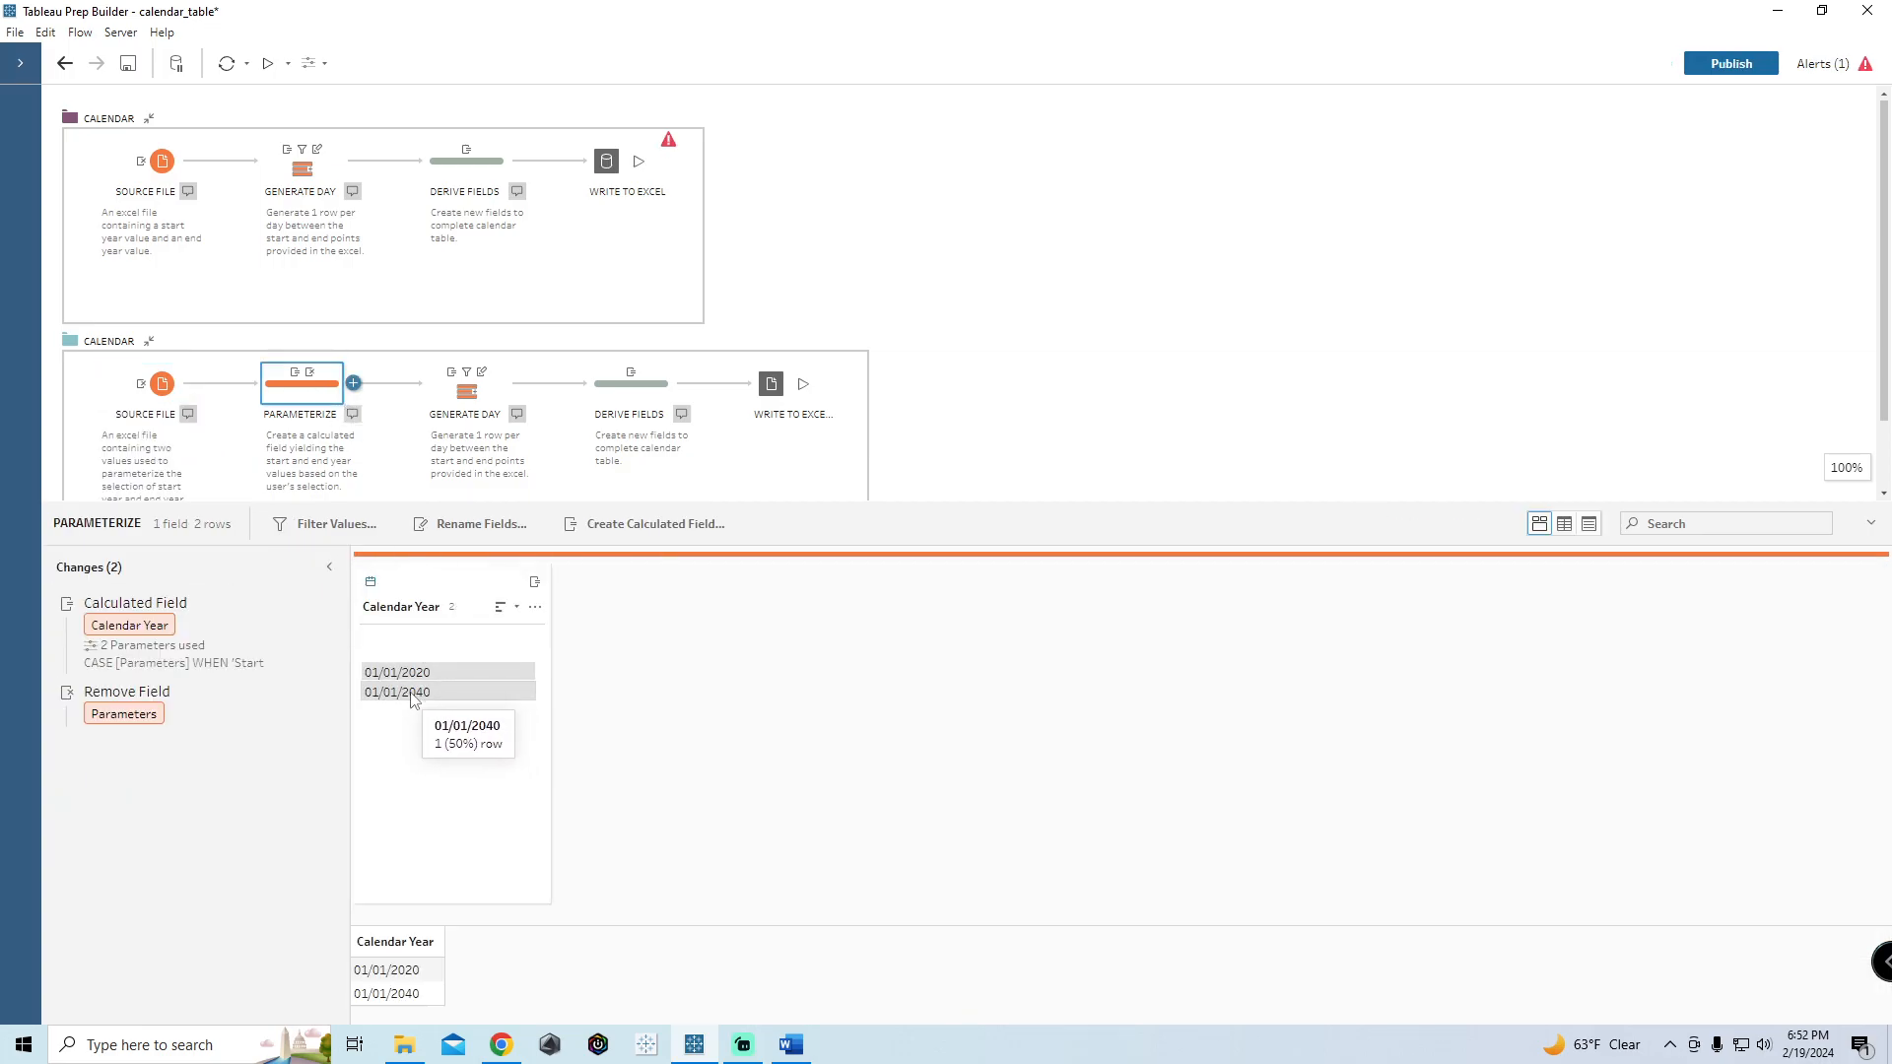
click(321, 65)
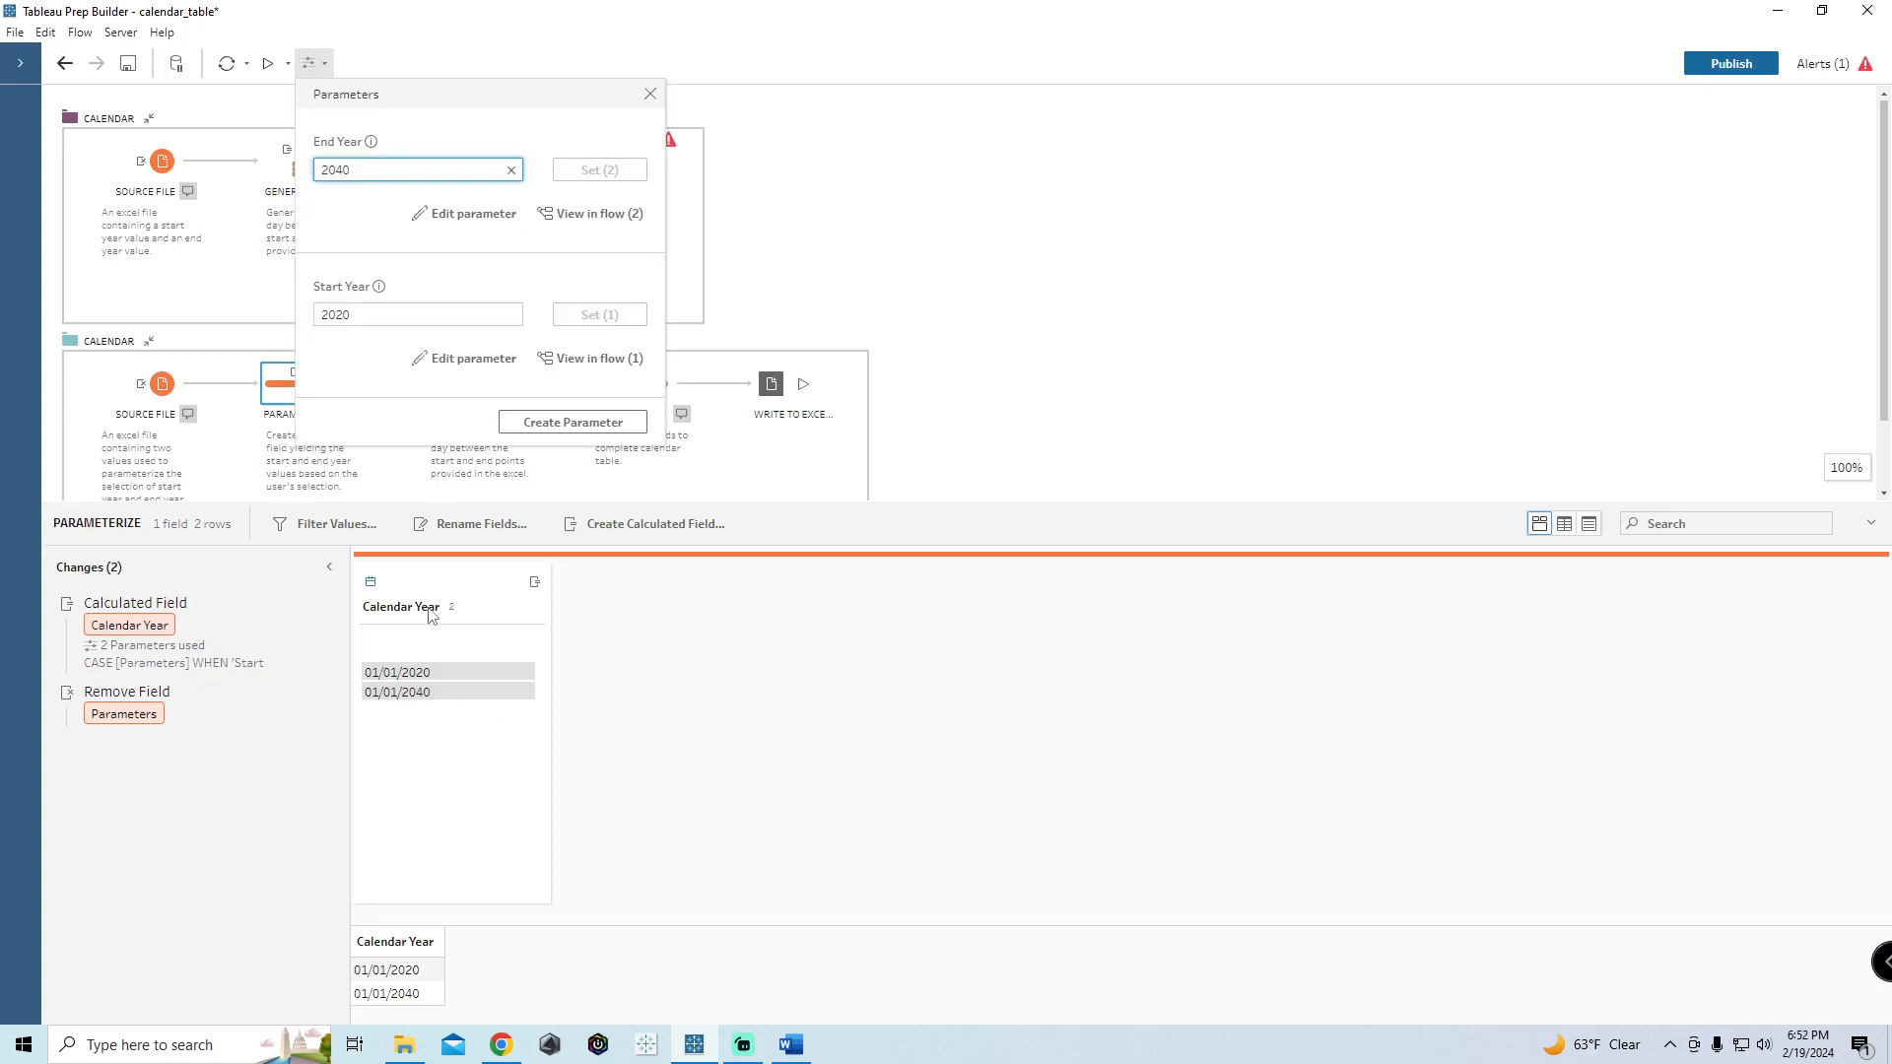
click(819, 220)
Step: Check the generated rows in the second group's GENERATE DAY step through the last date, and compare them with the flow's parameters
click(466, 394)
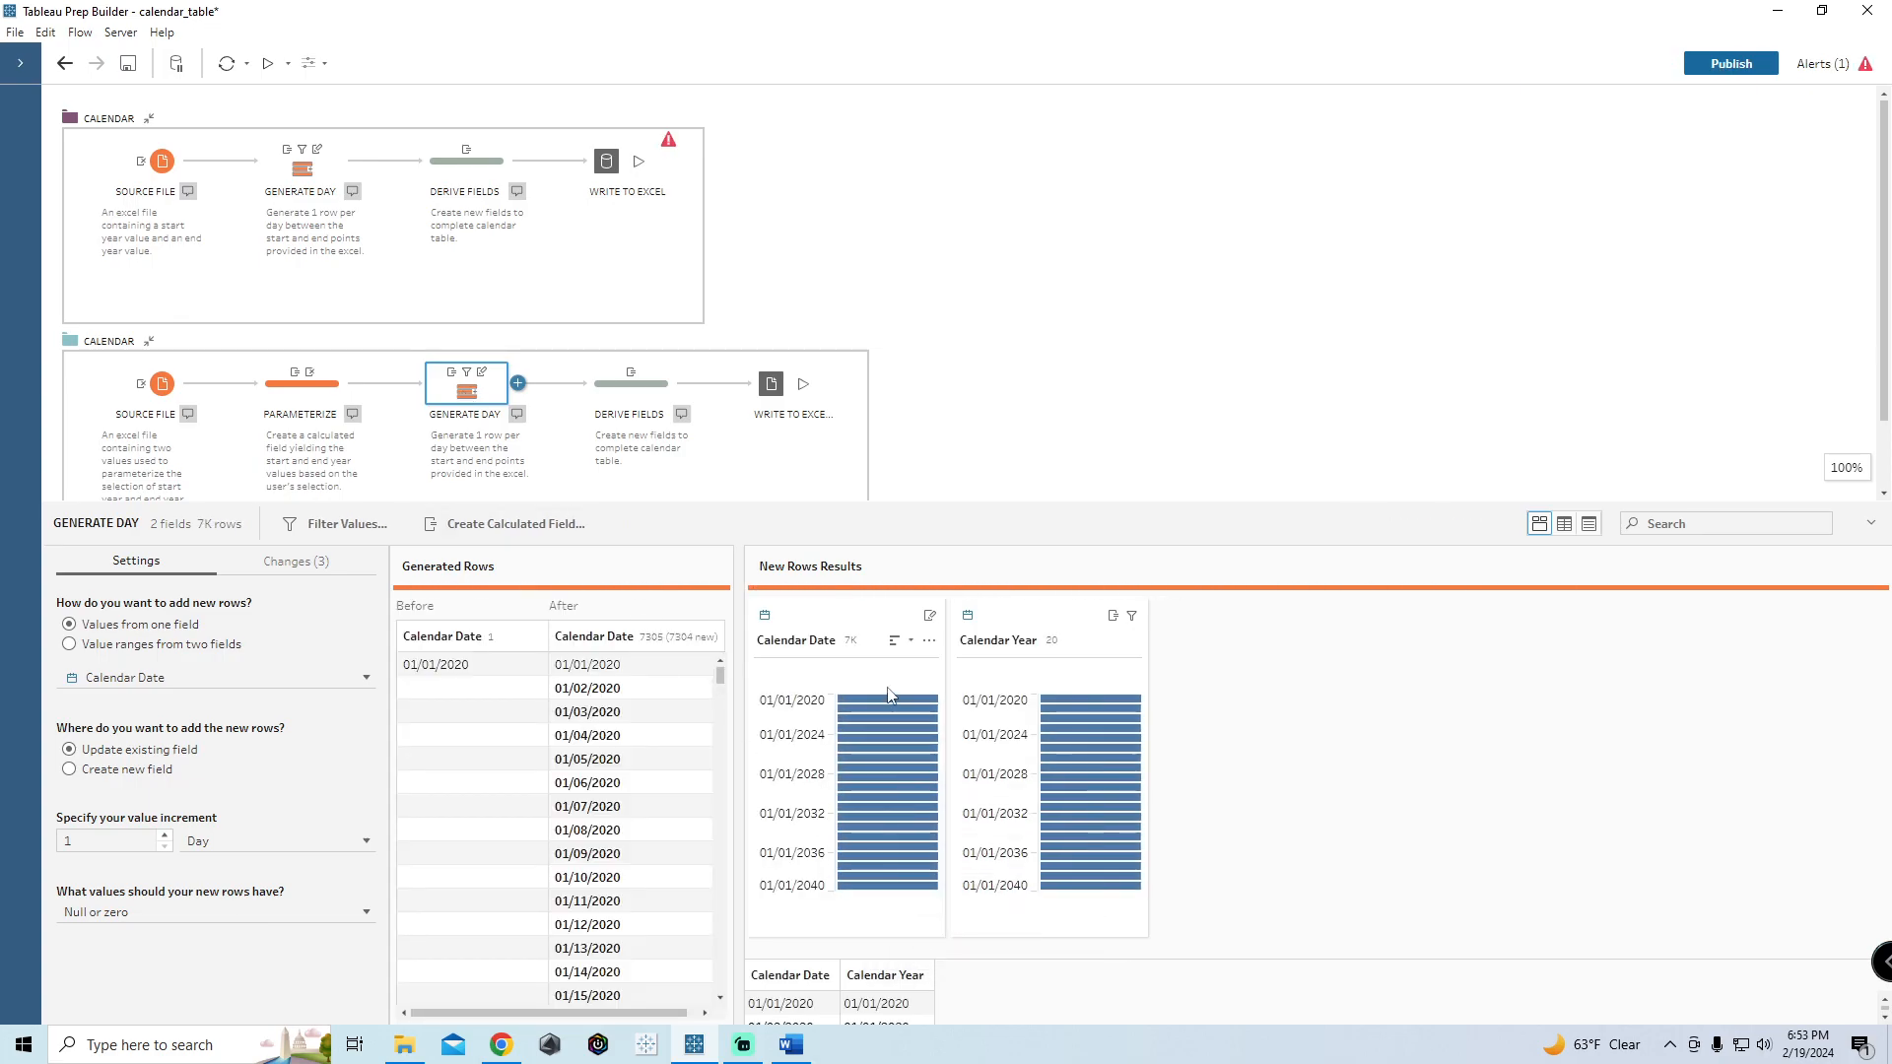
drag(719, 676, 721, 682)
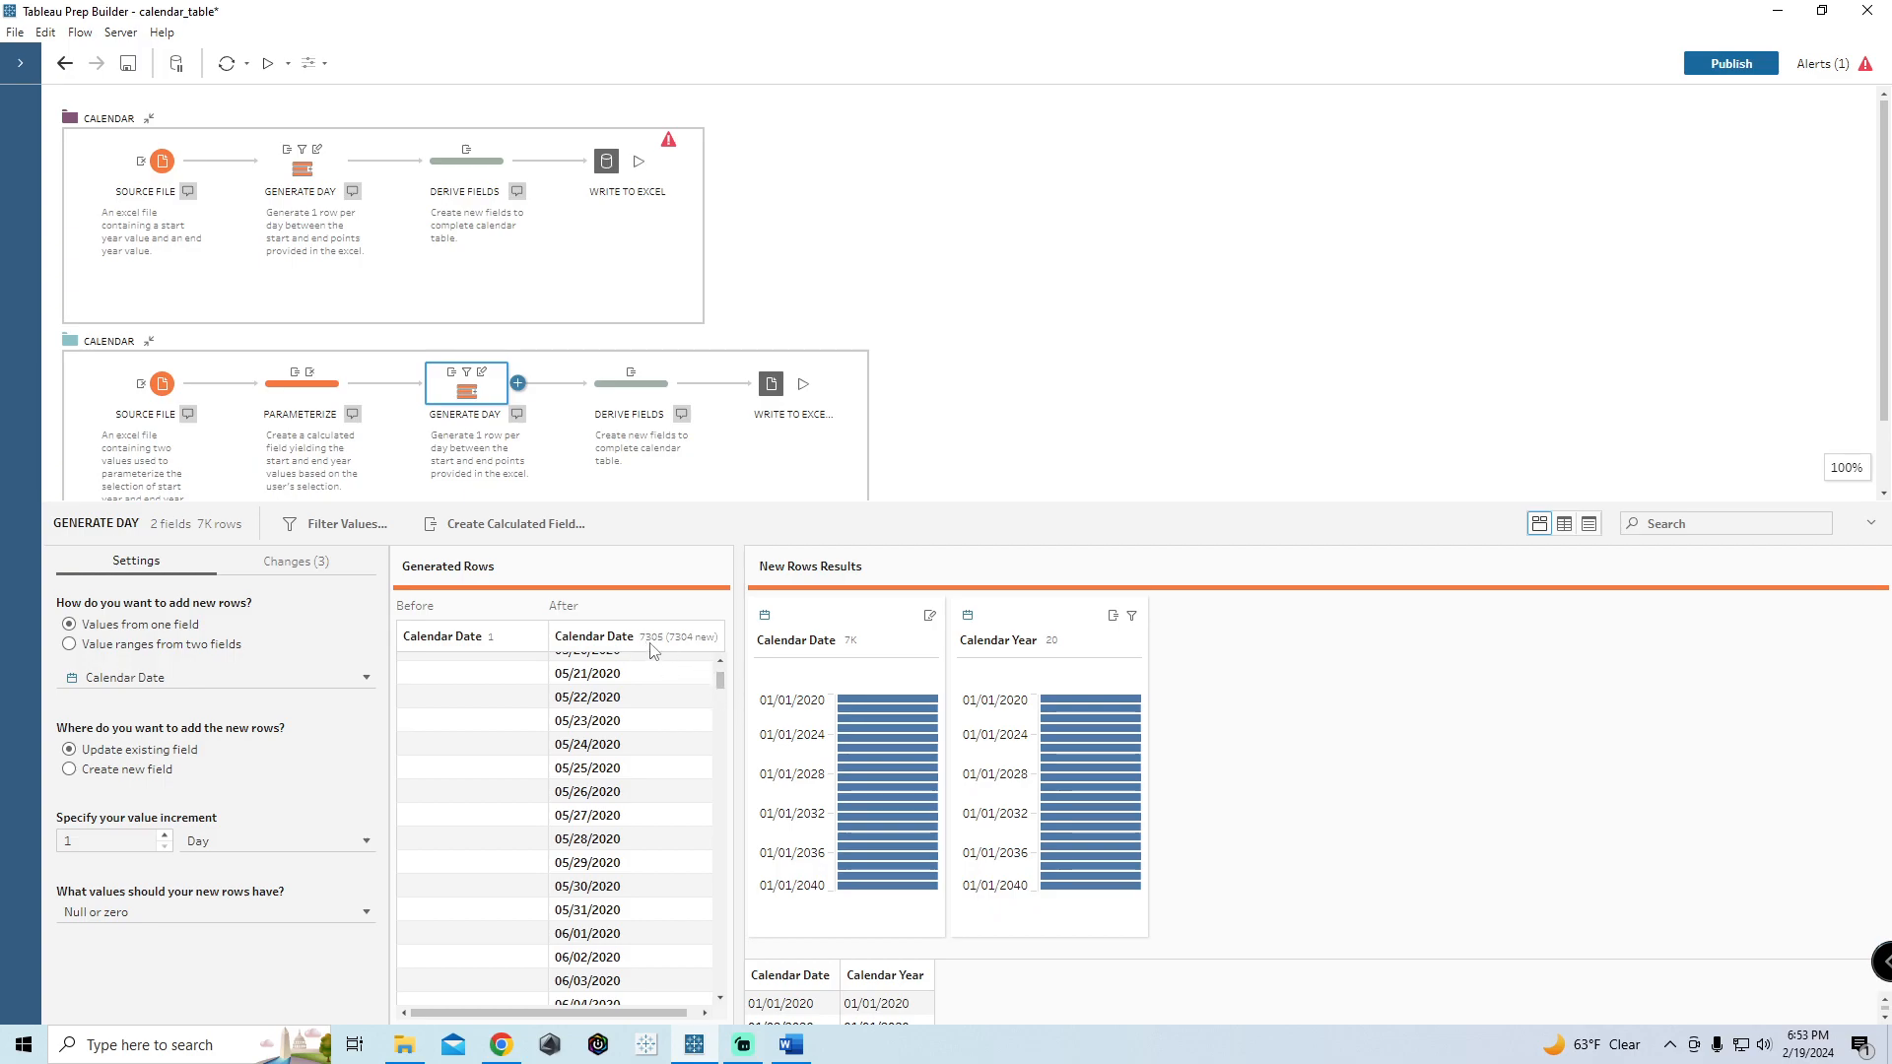
drag(721, 680, 705, 983)
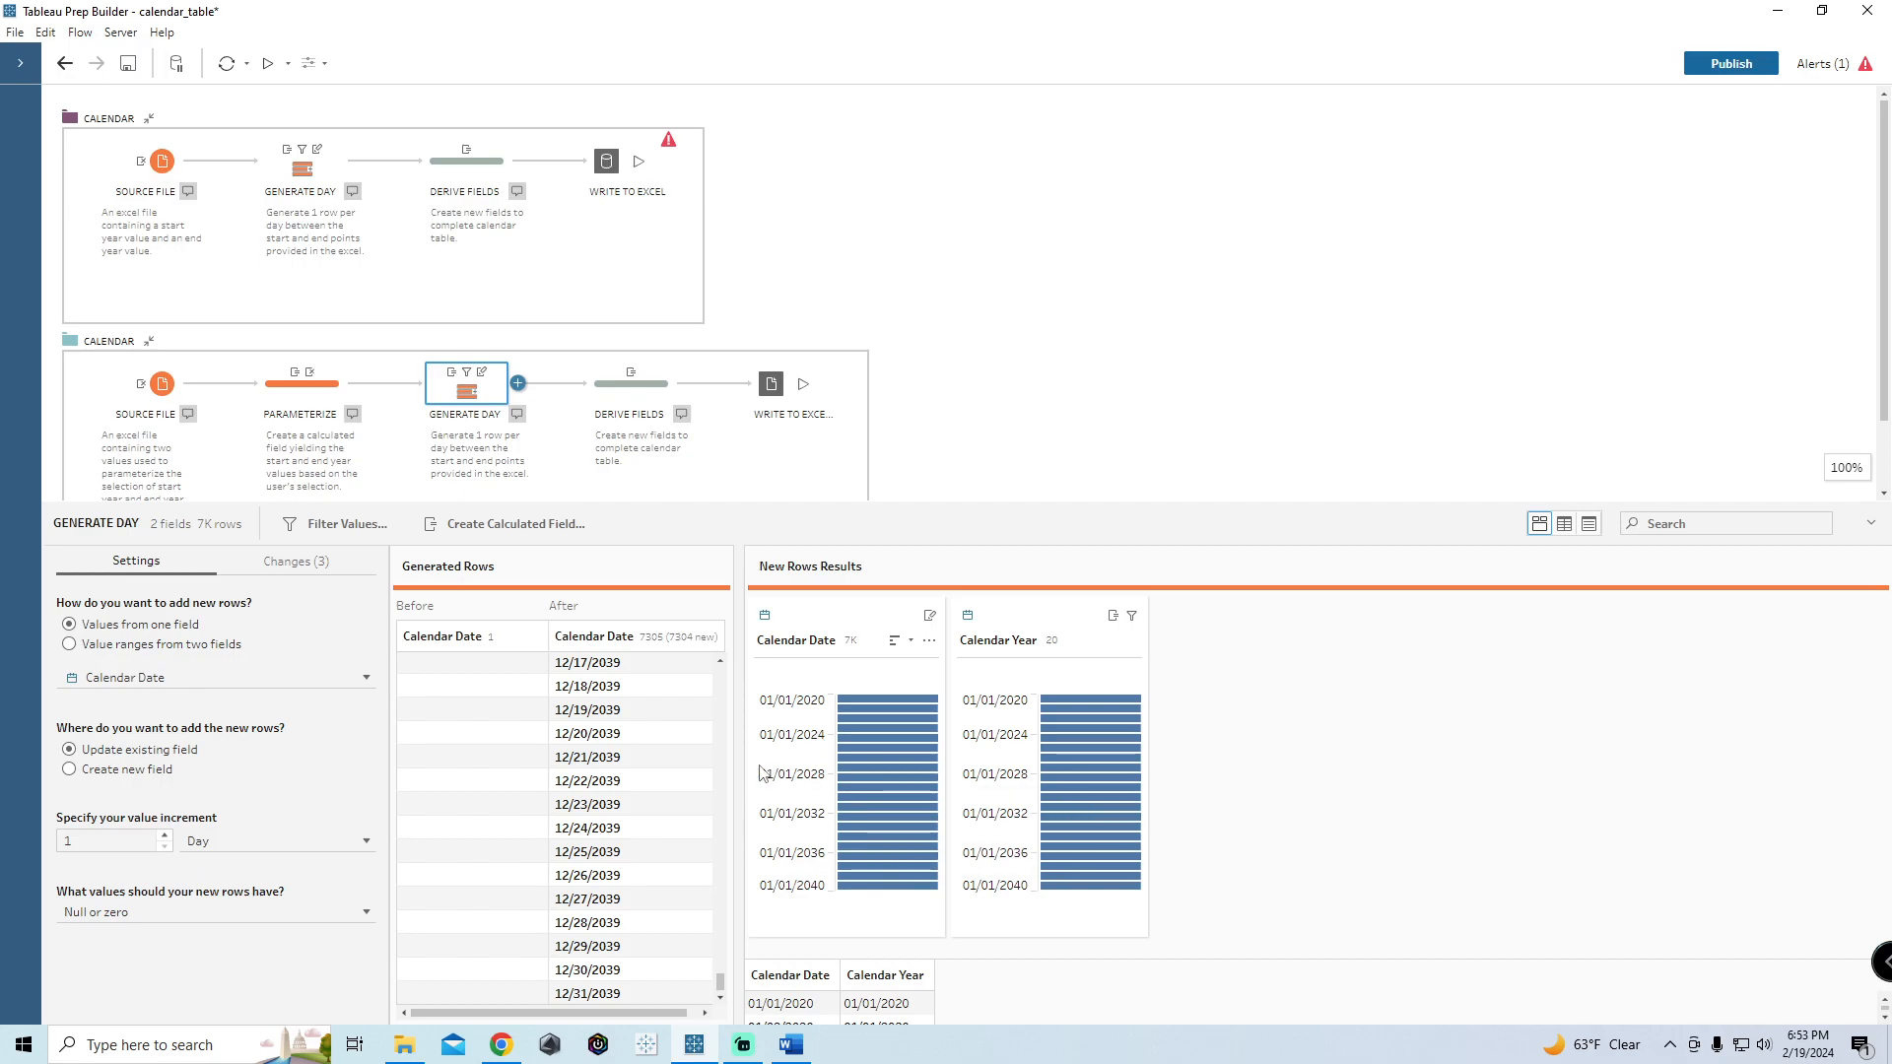
click(312, 63)
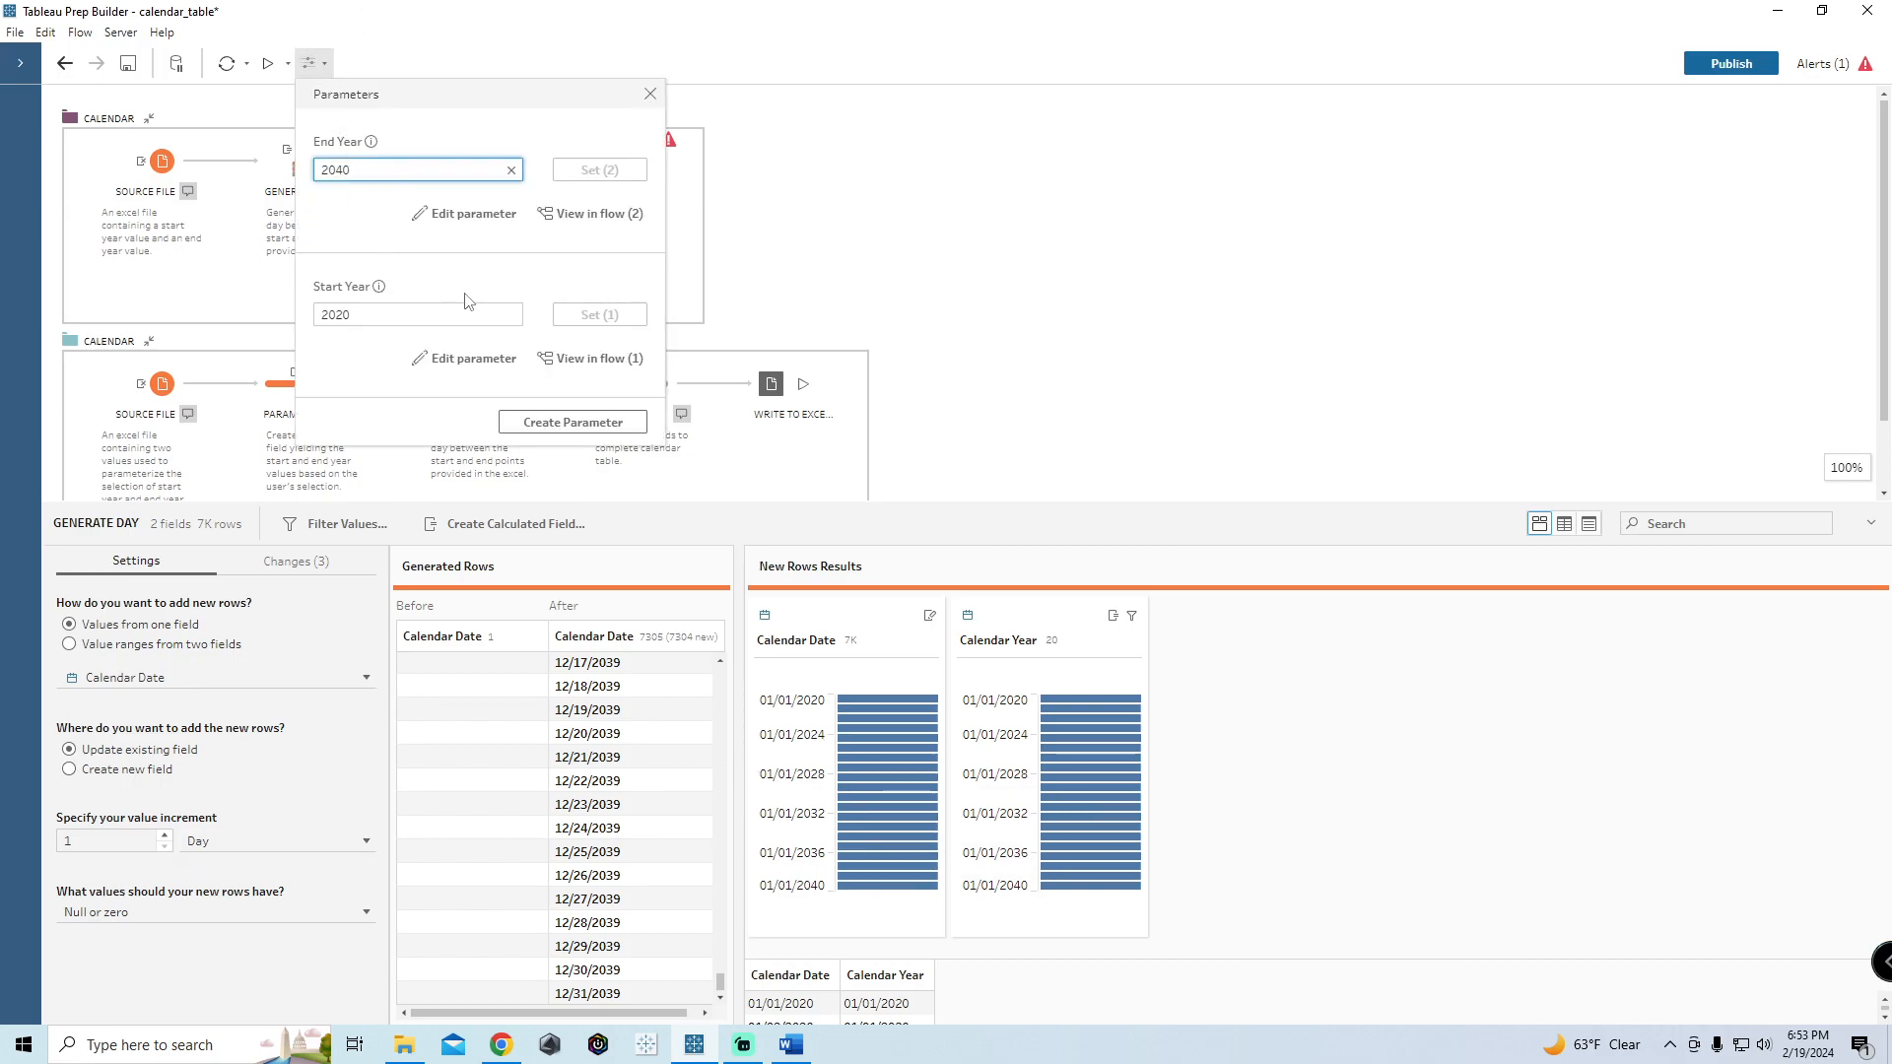
click(891, 272)
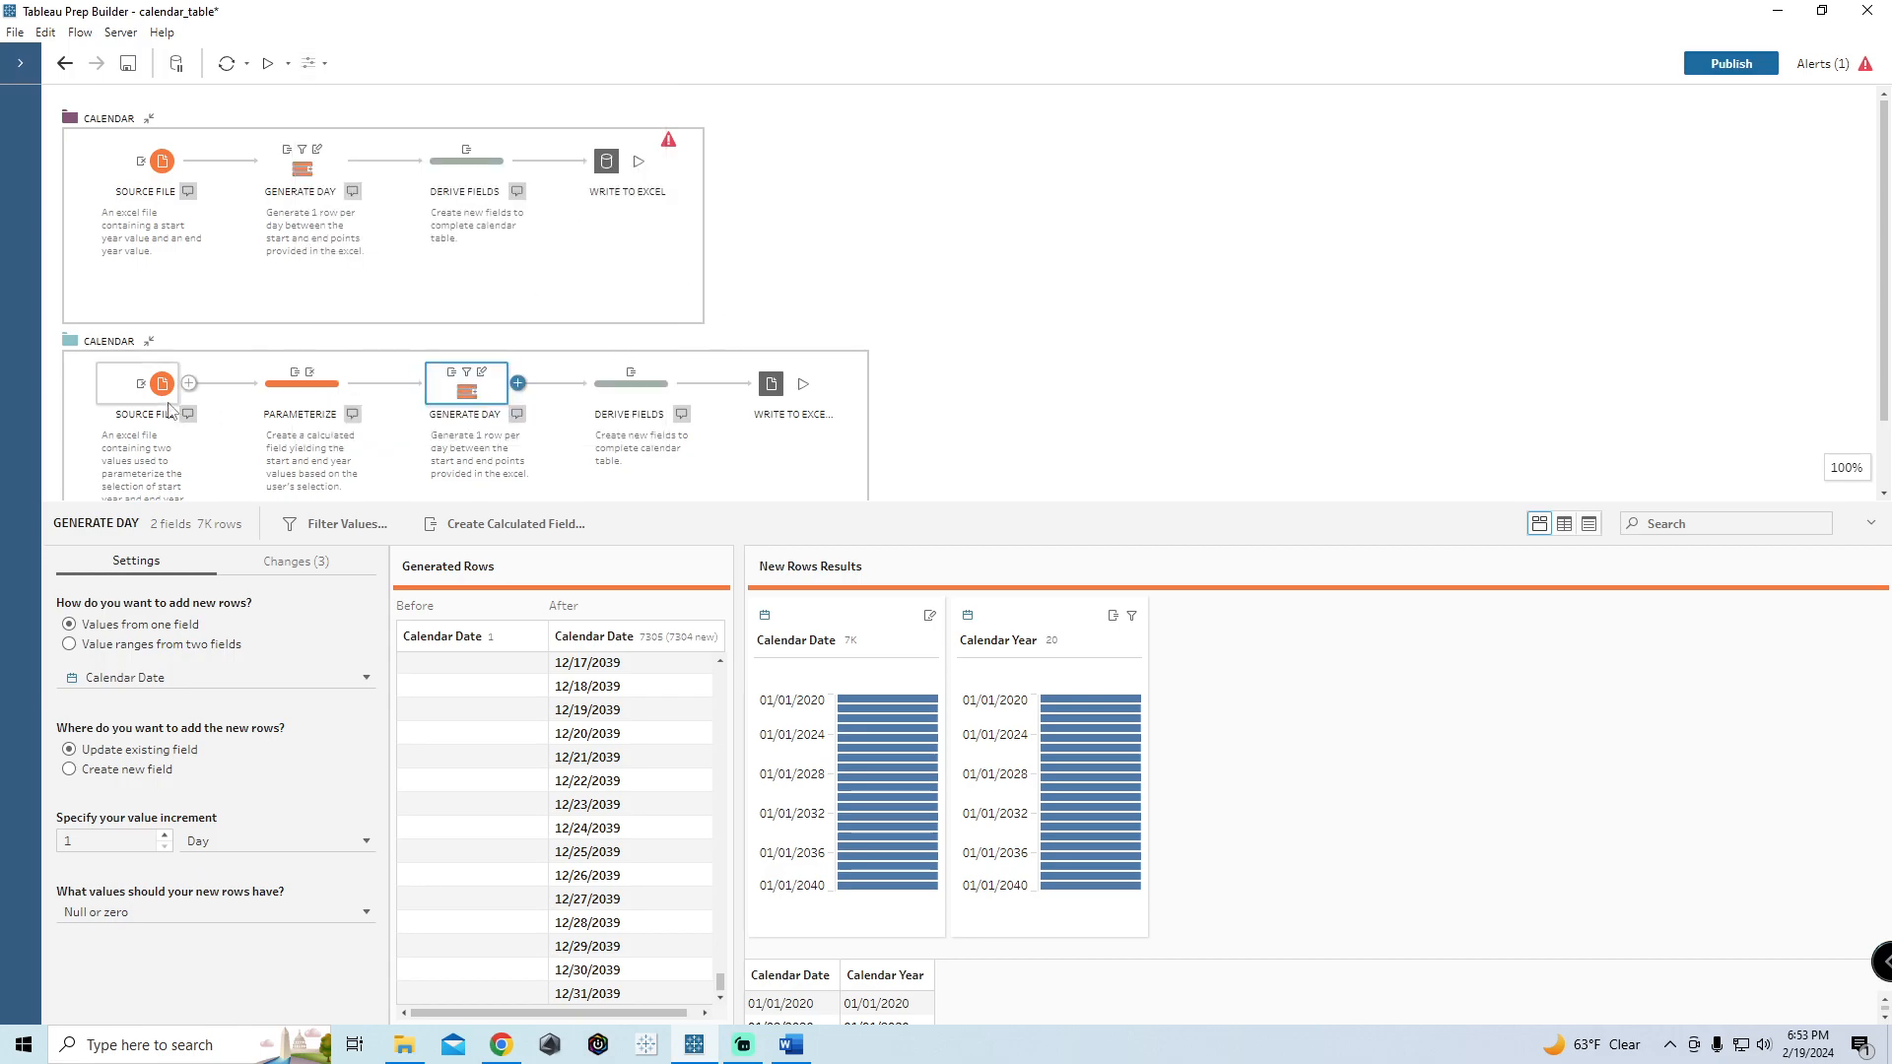
Step: Review the second group's SOURCE FILE, GENERATE DAY and DERIVE FIELDS steps through the last derived field, ending at the Excel output step
click(163, 391)
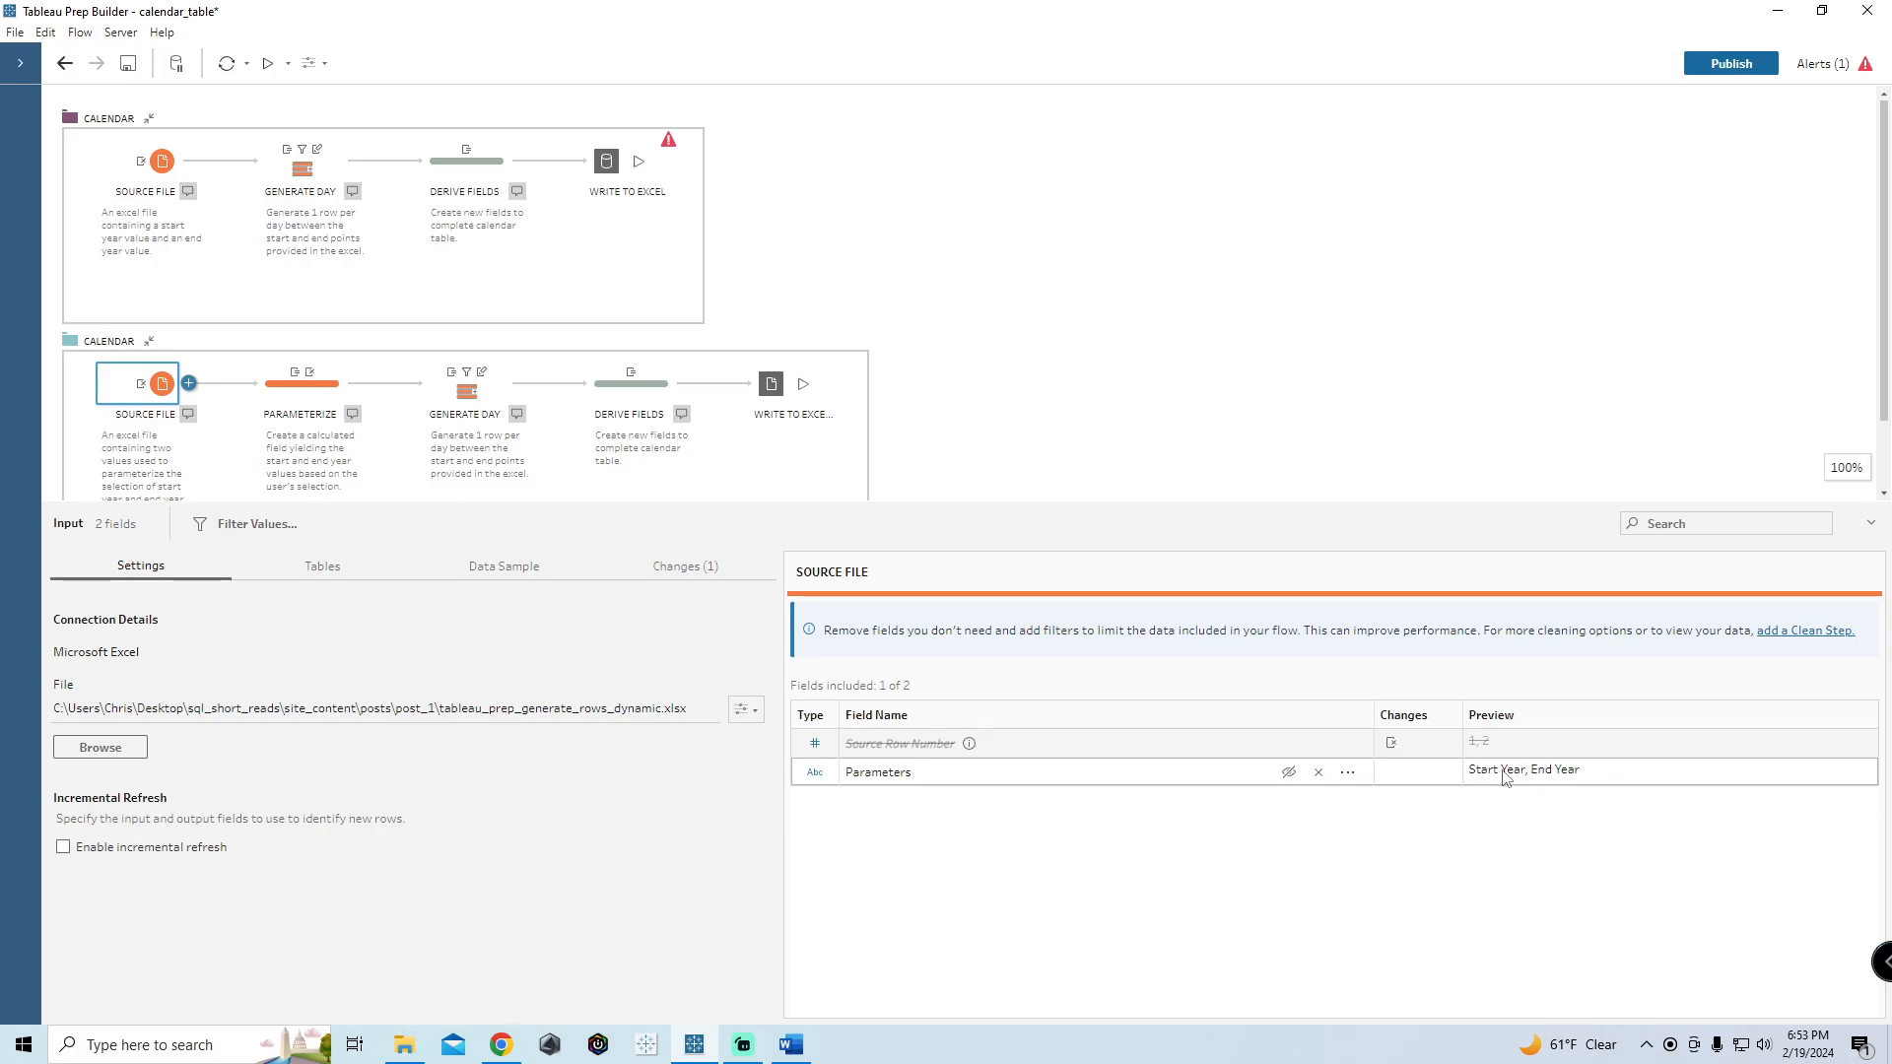
click(469, 396)
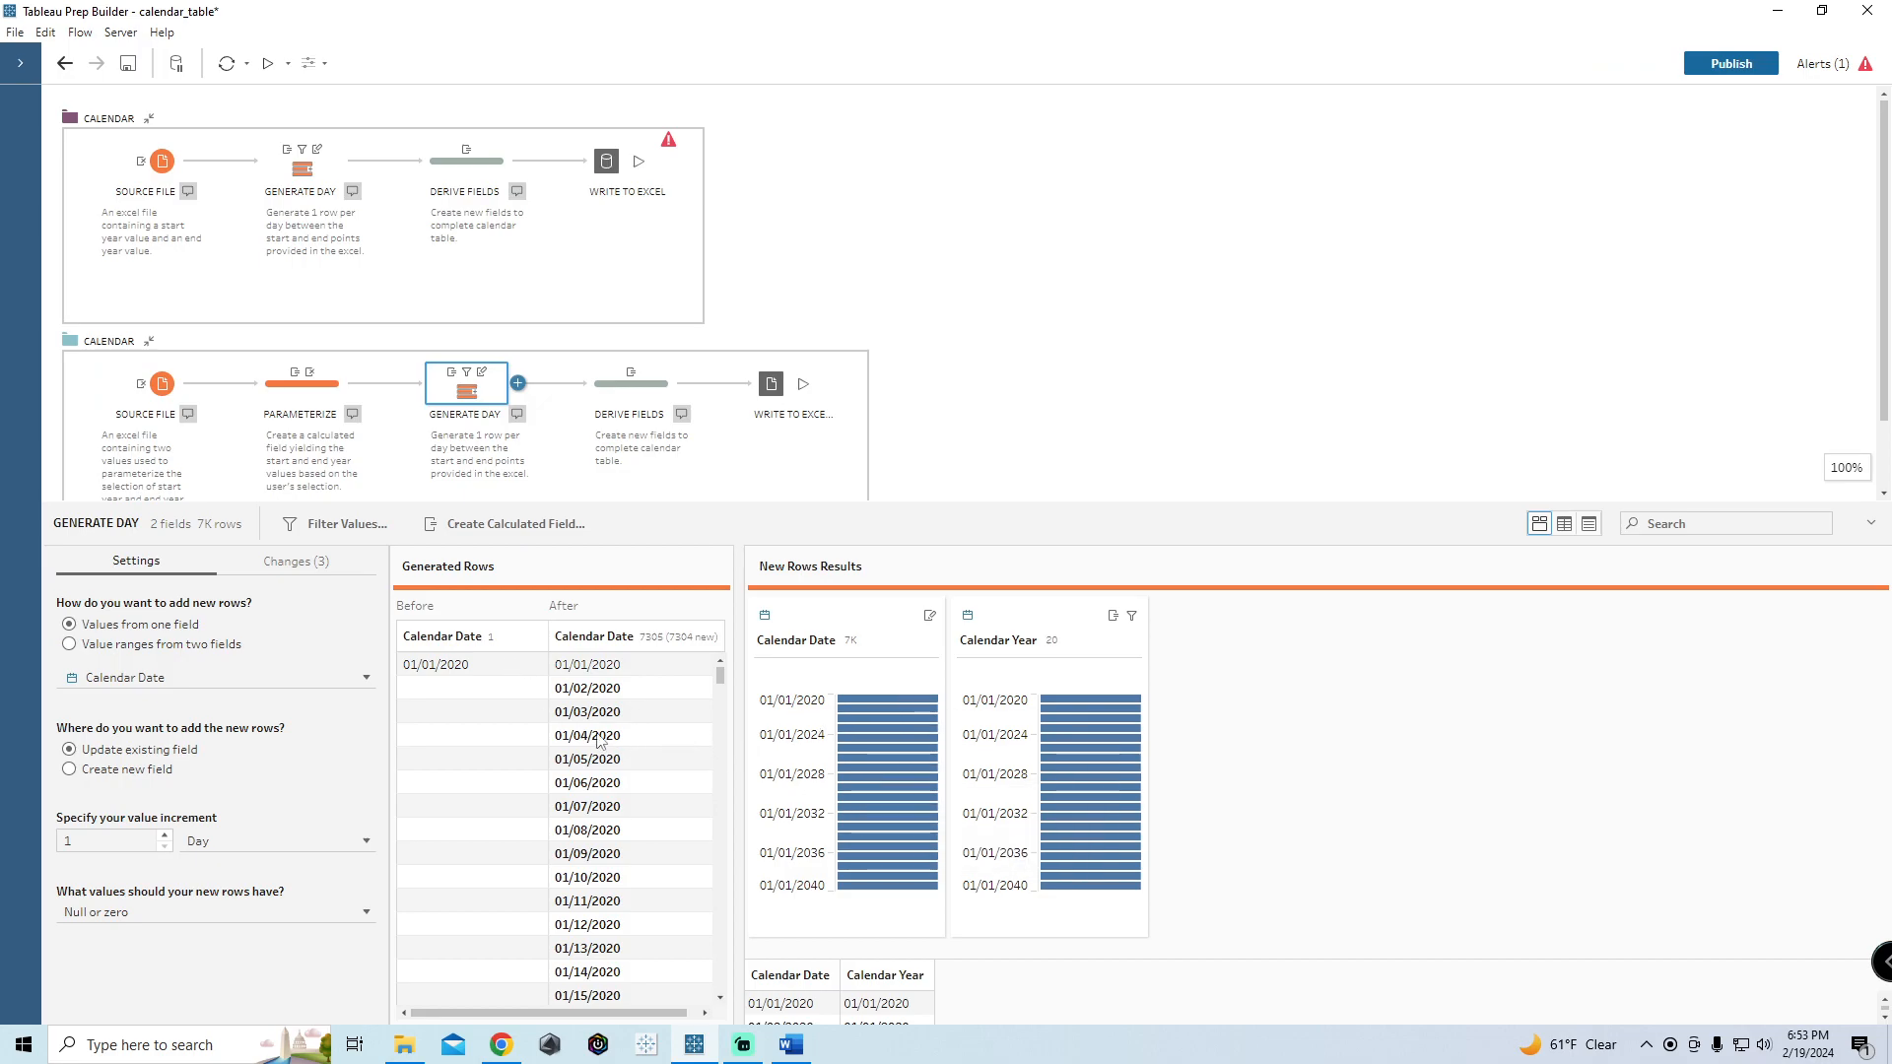
click(603, 404)
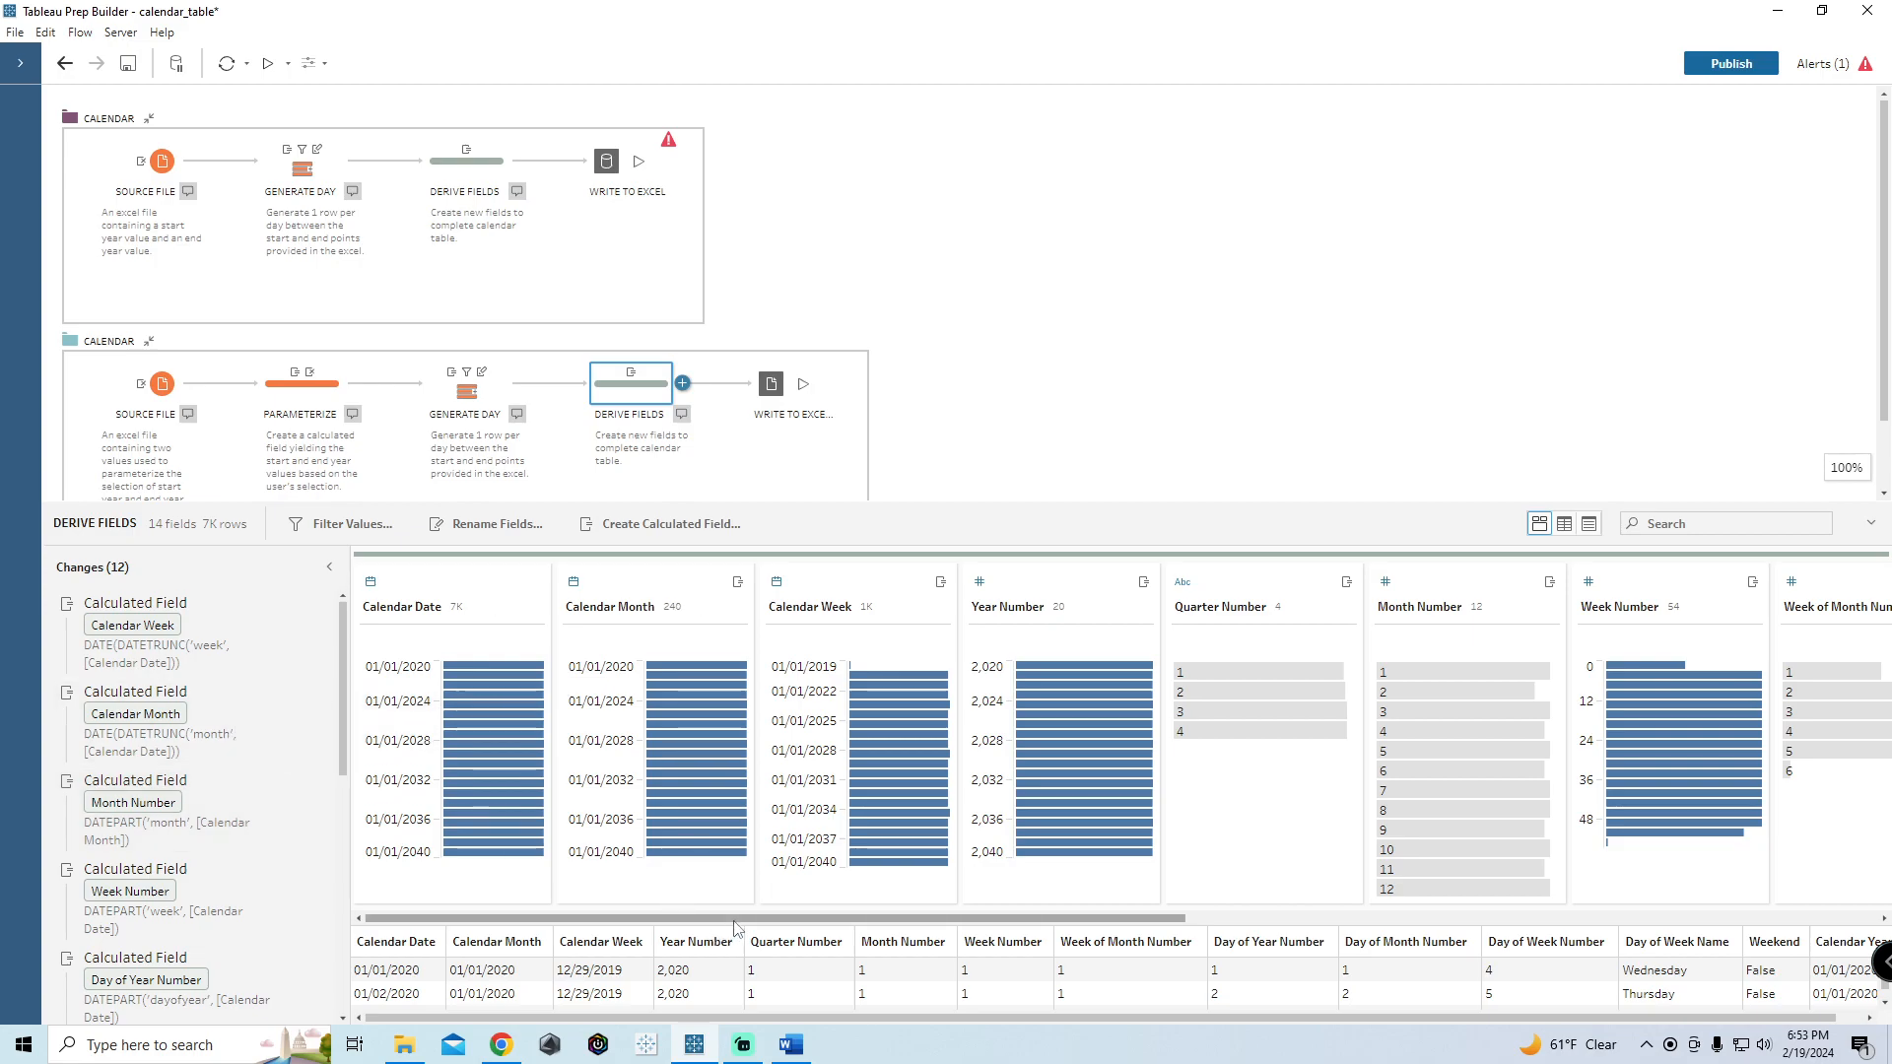
mouse_move(734, 918)
mouse_down()
mouse_move(976, 948)
mouse_move(1522, 953)
mouse_move(727, 916)
mouse_up()
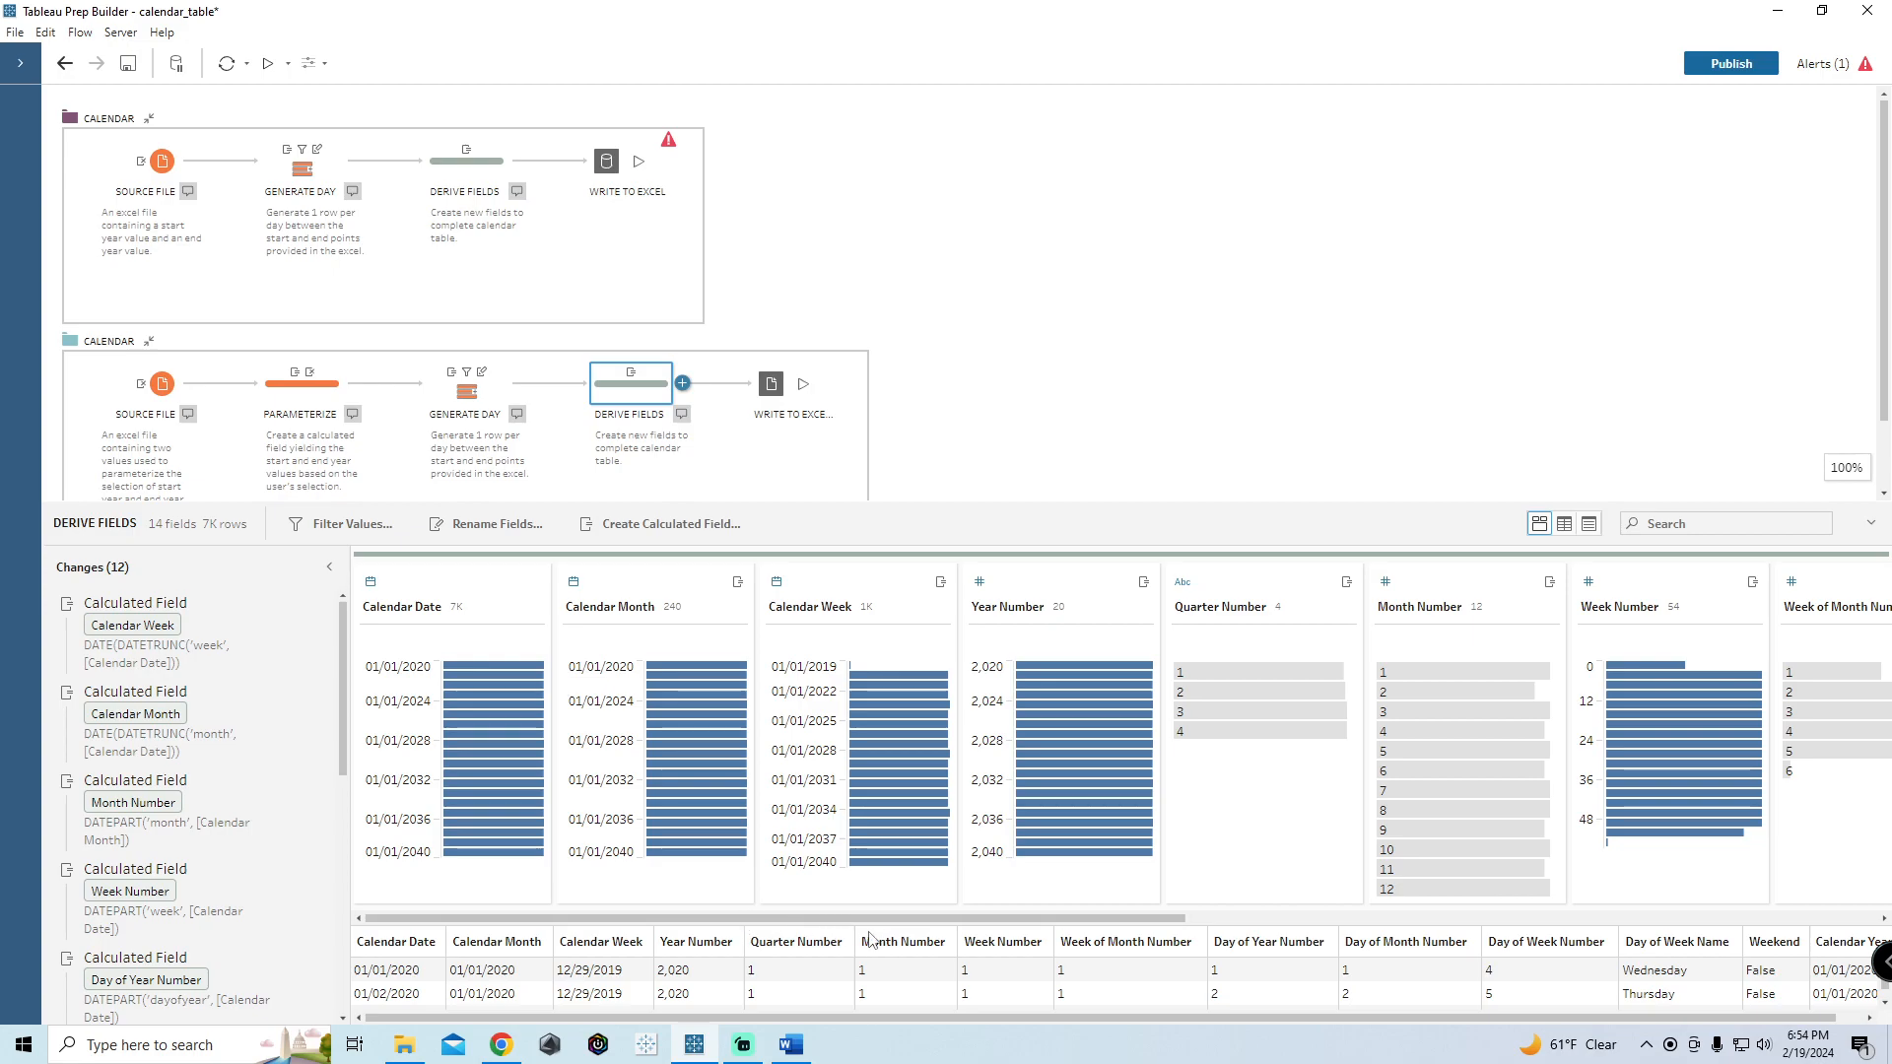
drag(895, 919, 1617, 966)
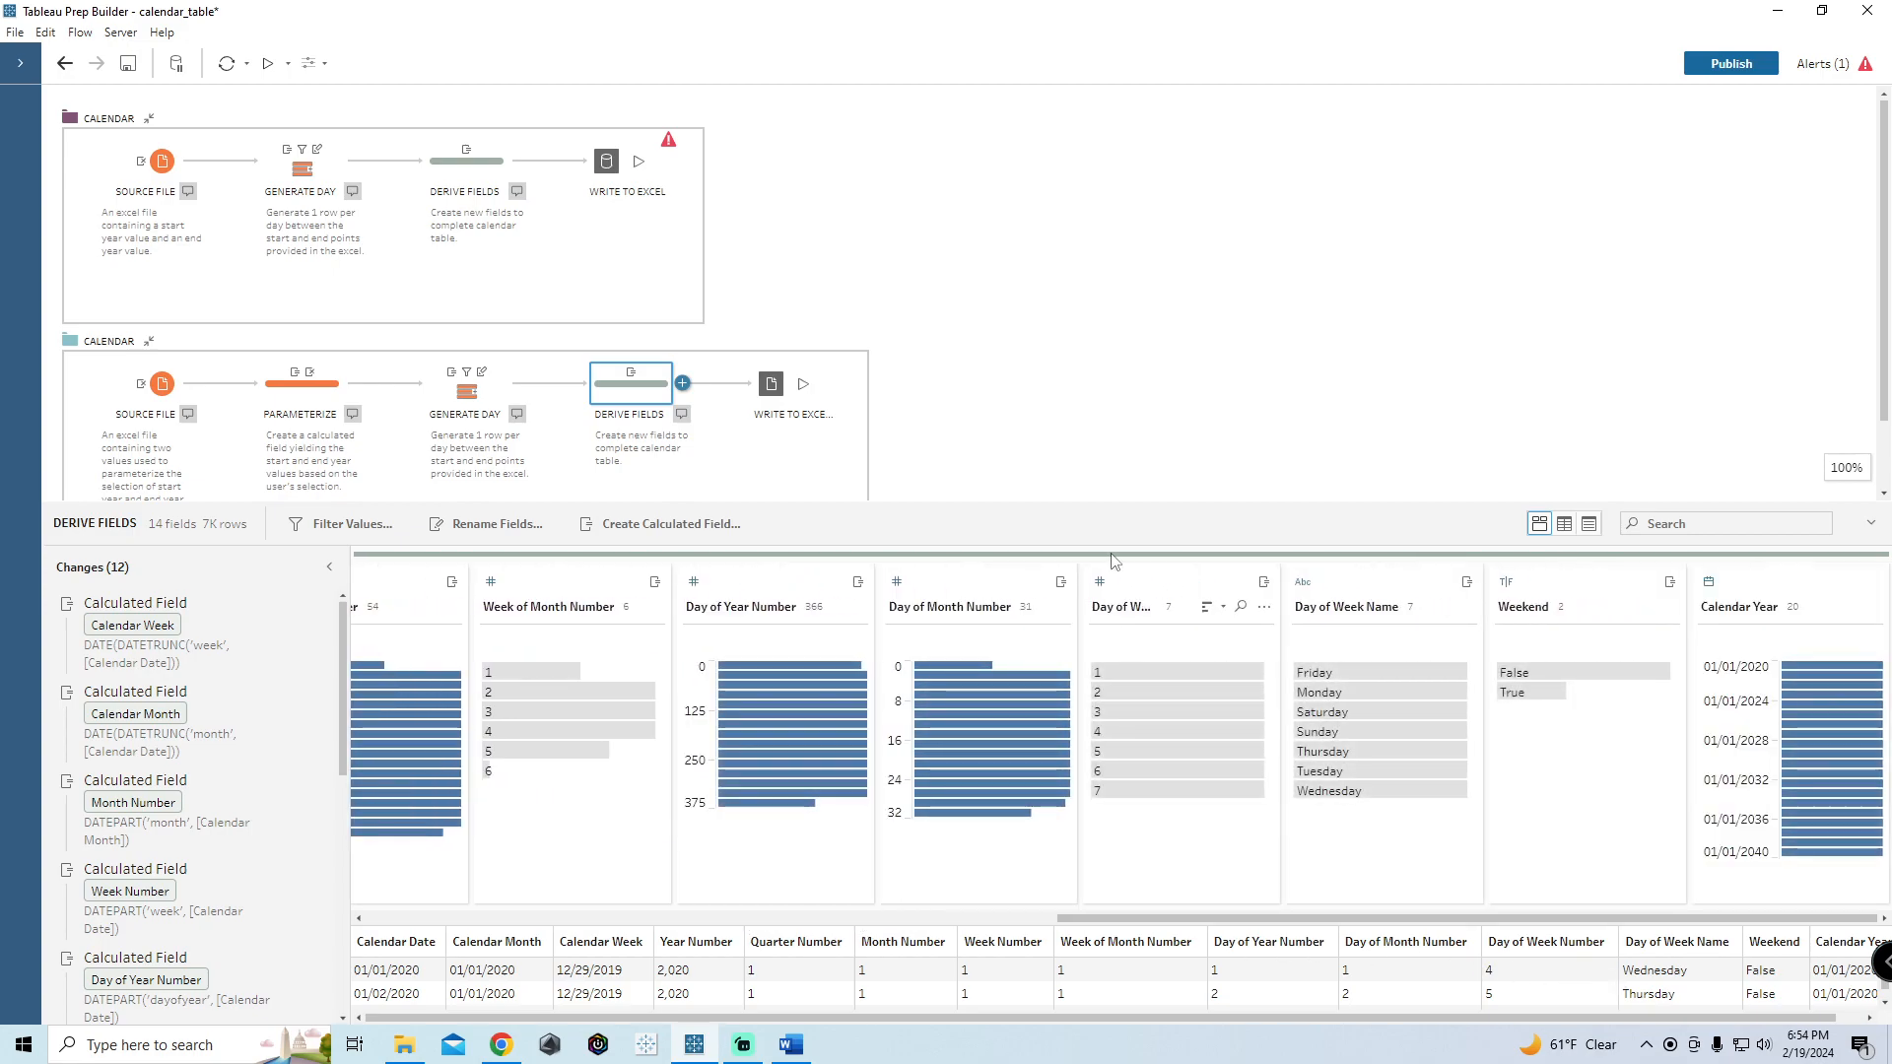
click(774, 396)
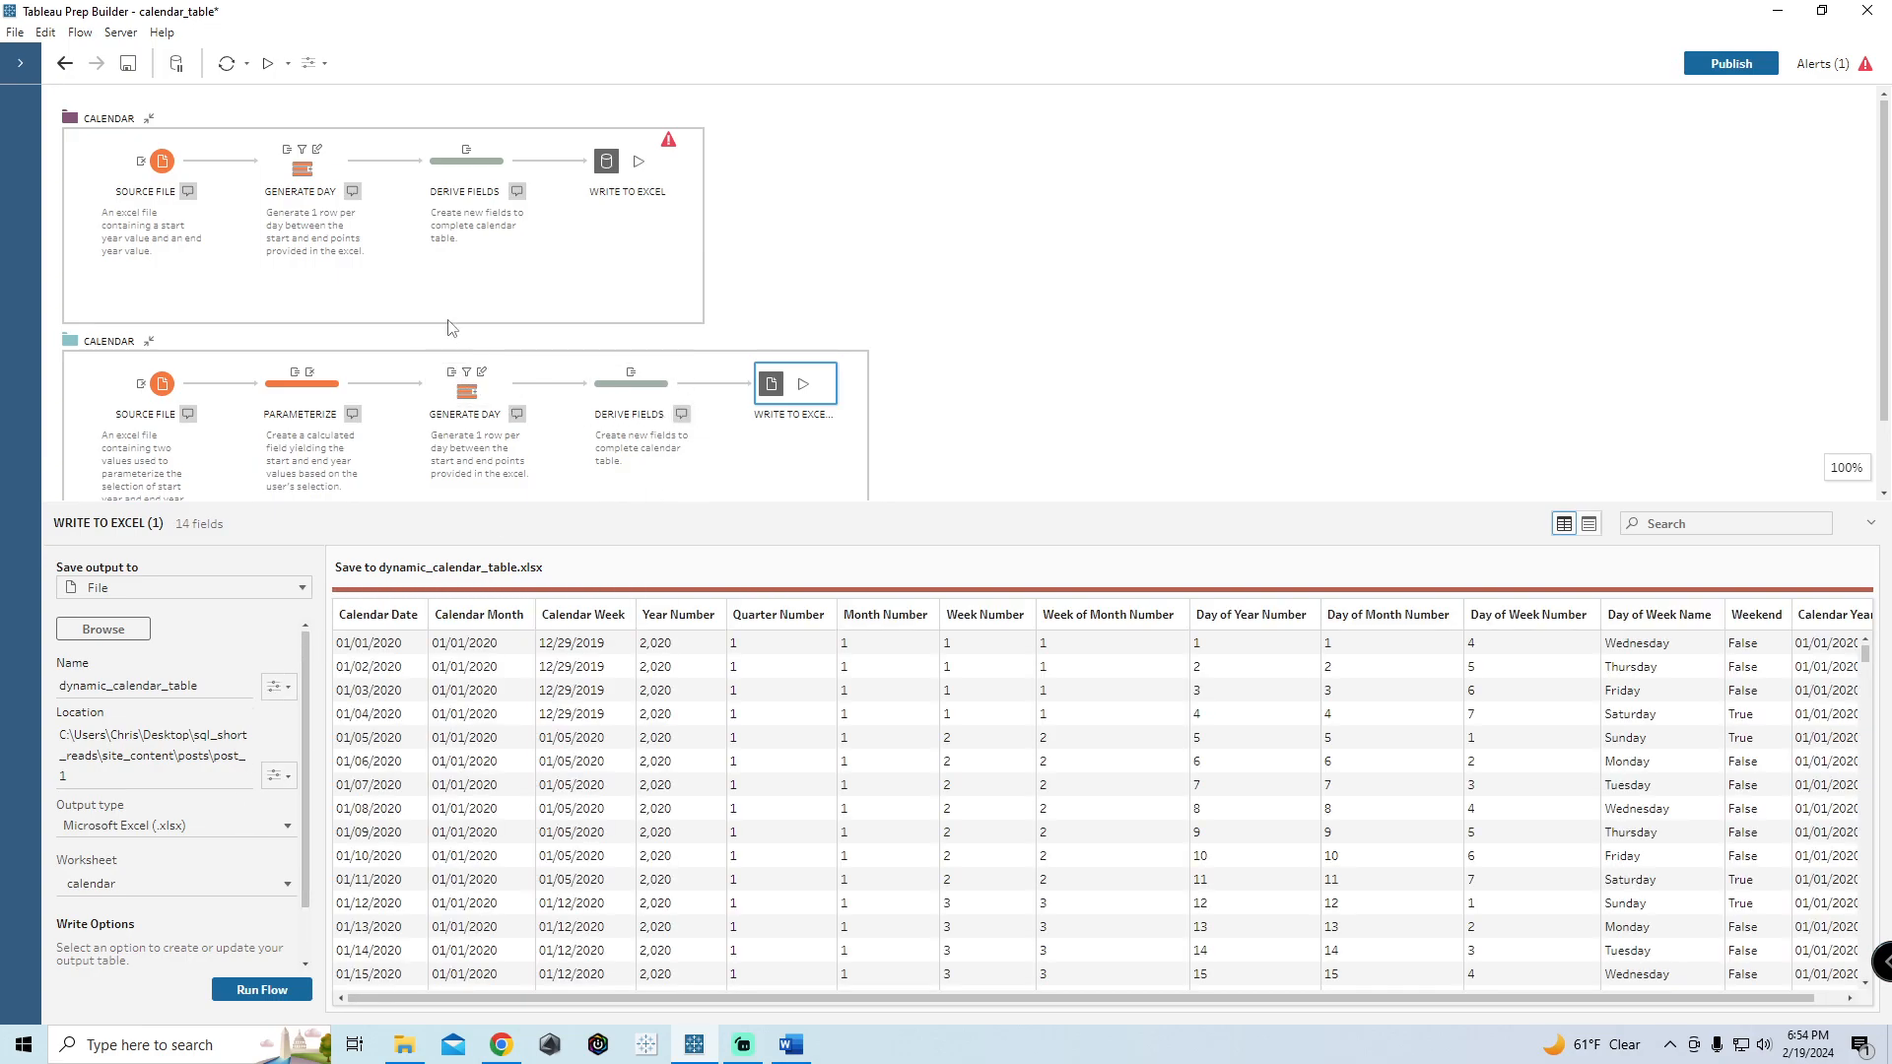
Step: Enter 2025 as the flow's End Year parameter value, and close the parameter settings without applying it
mouse_move(717, 404)
click(328, 69)
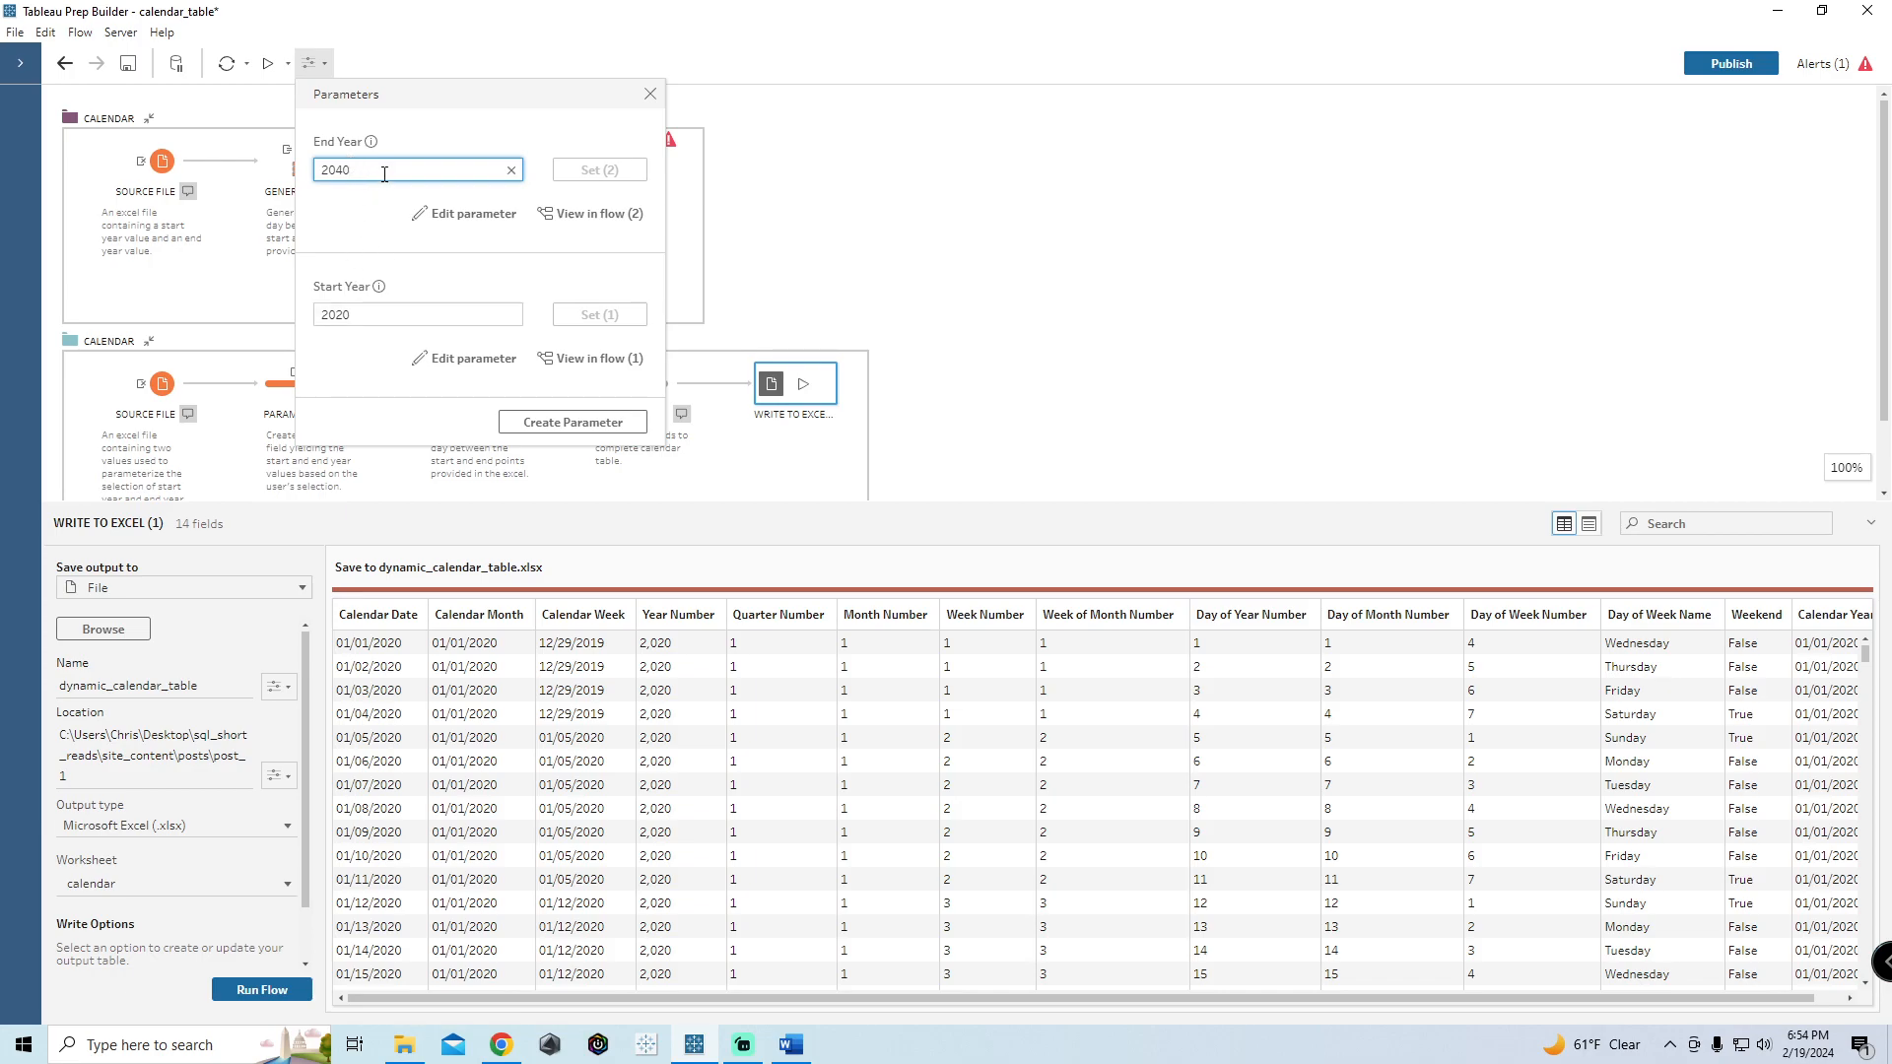
double_click(331, 183)
text(2025)
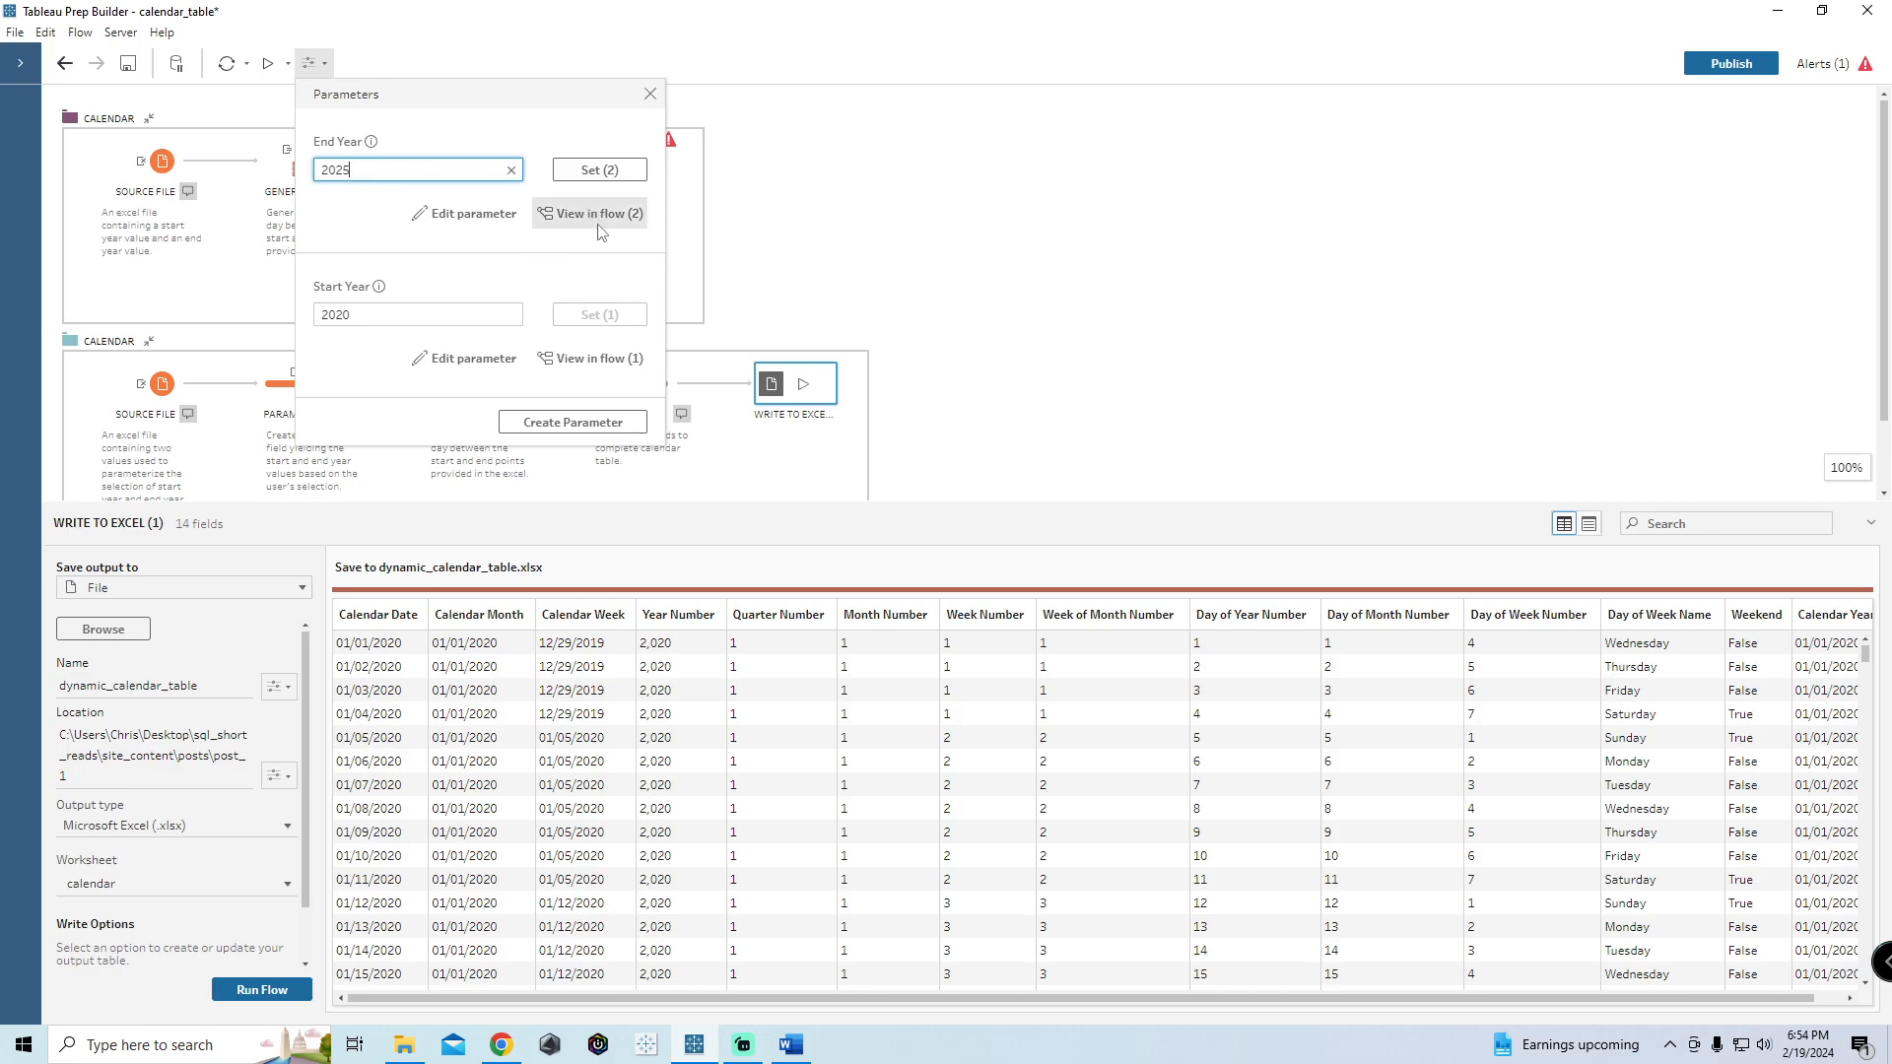
click(650, 94)
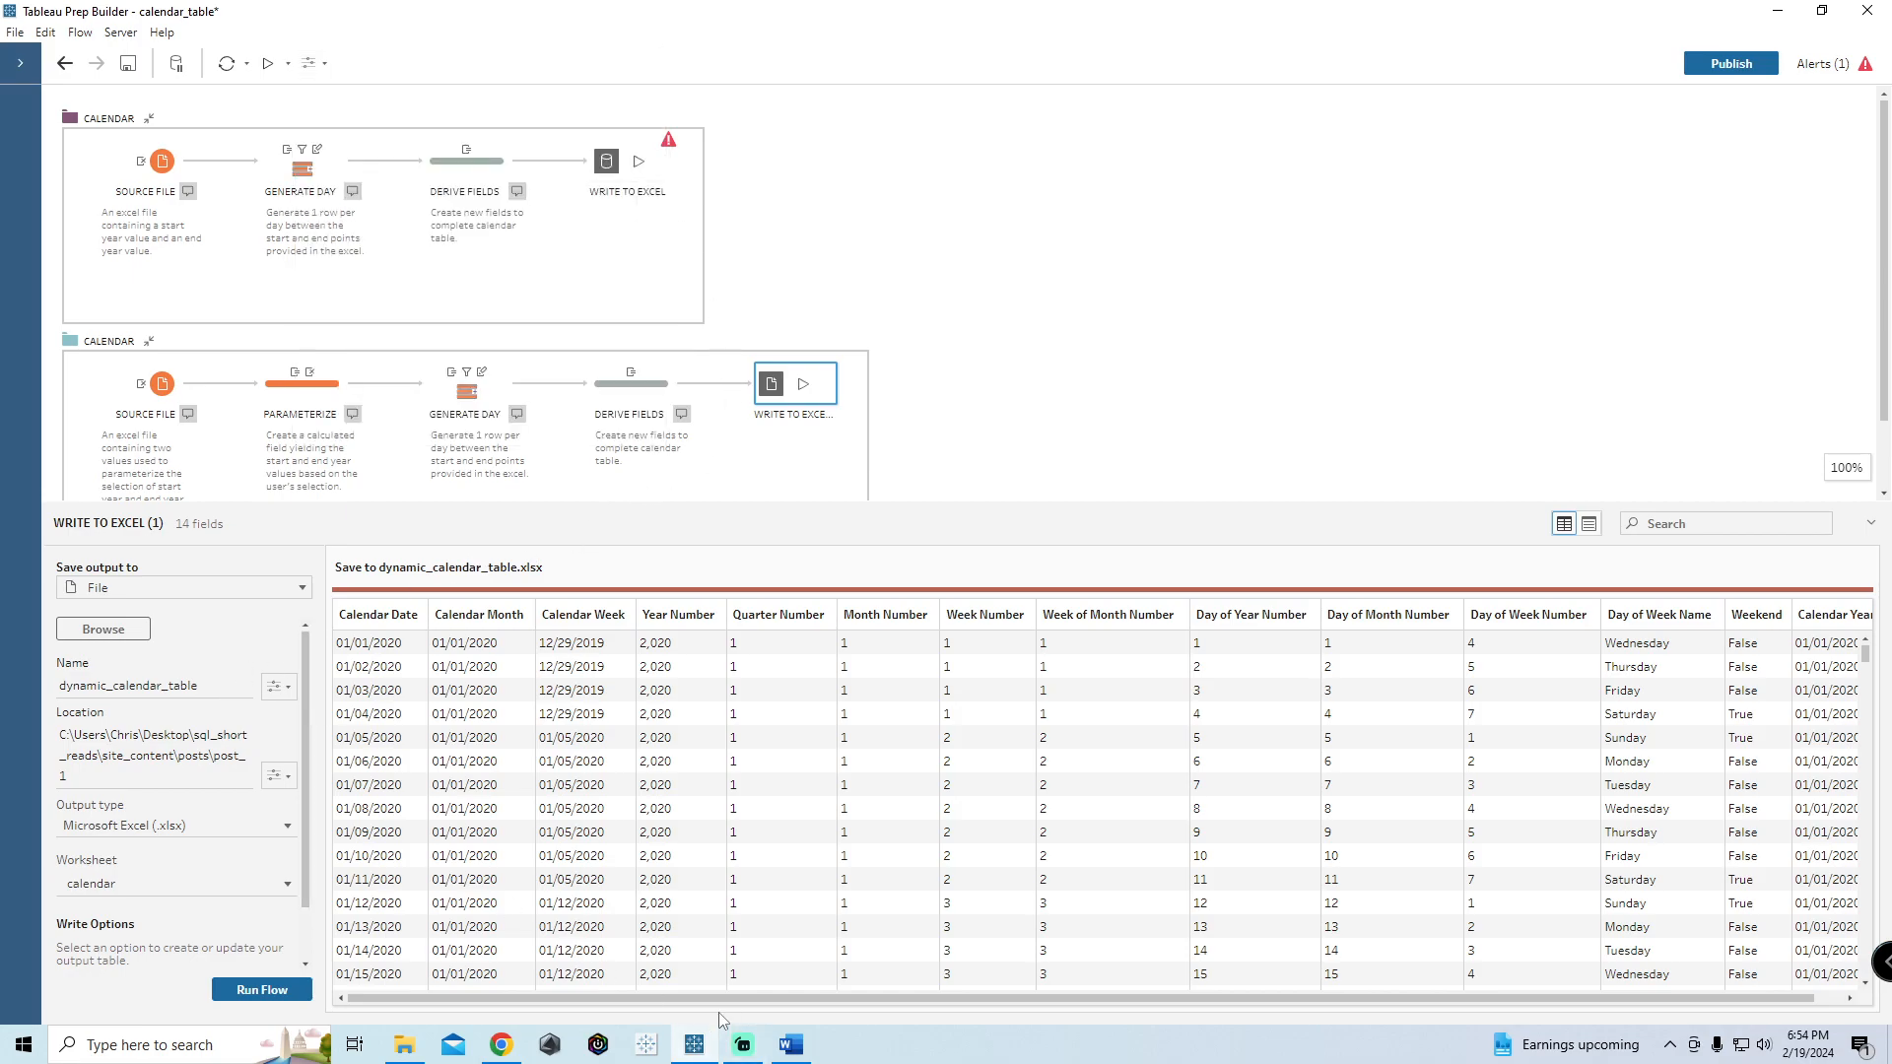
Step: Compare the input file and fields of the second group's SOURCE FILE step with those of the first group's
mouse_move(499, 1051)
click(165, 385)
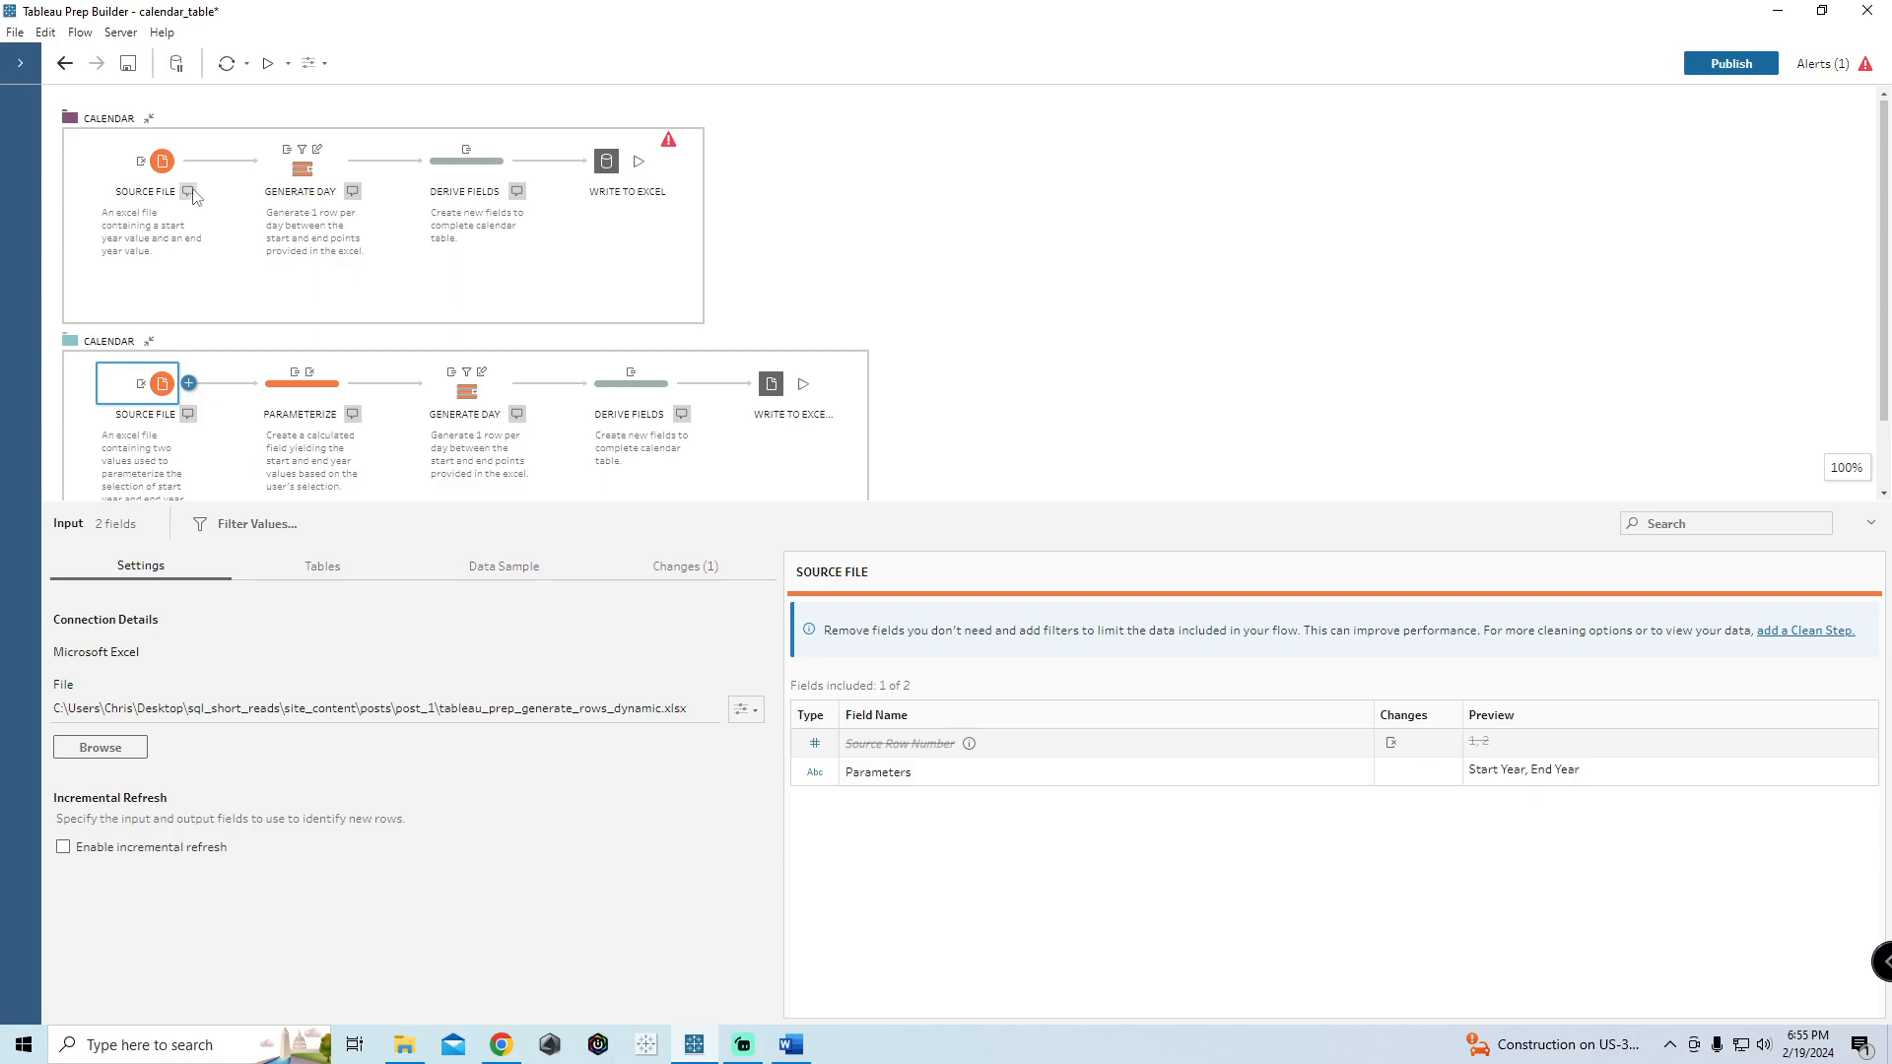
click(170, 168)
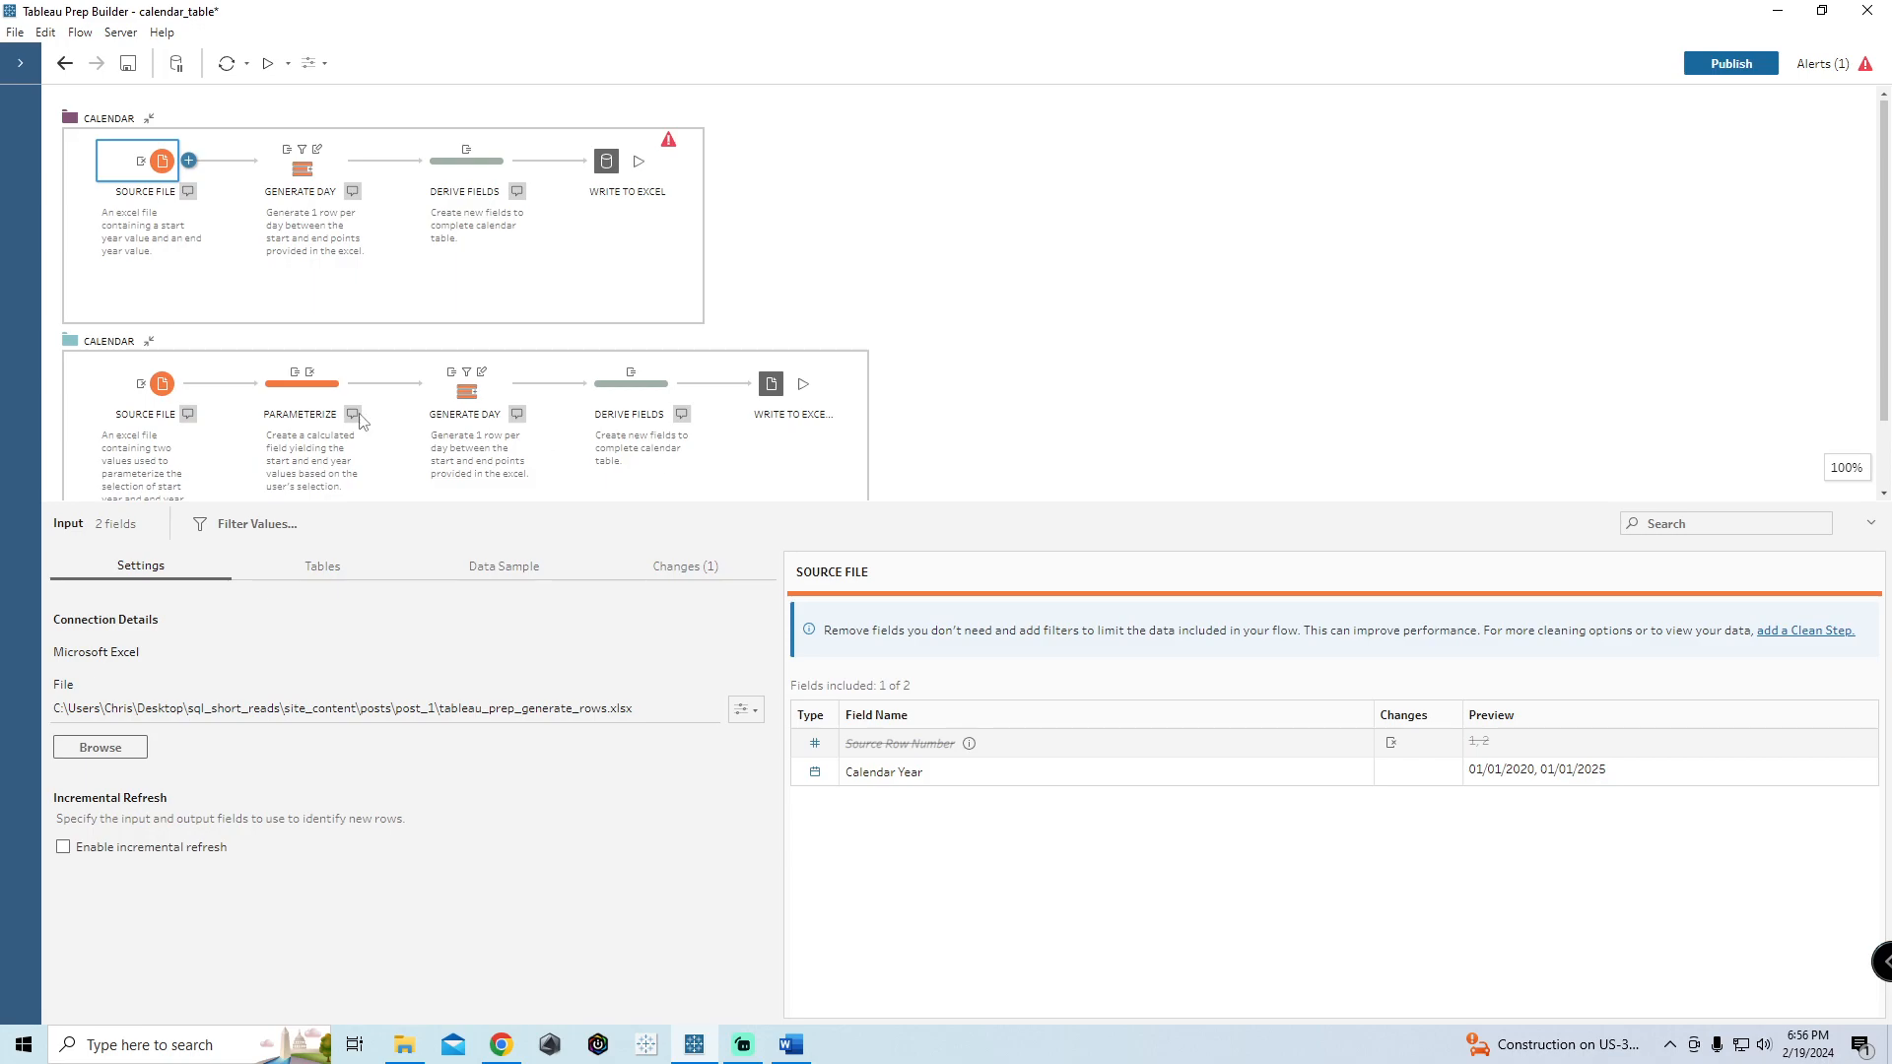
mouse_move(148, 394)
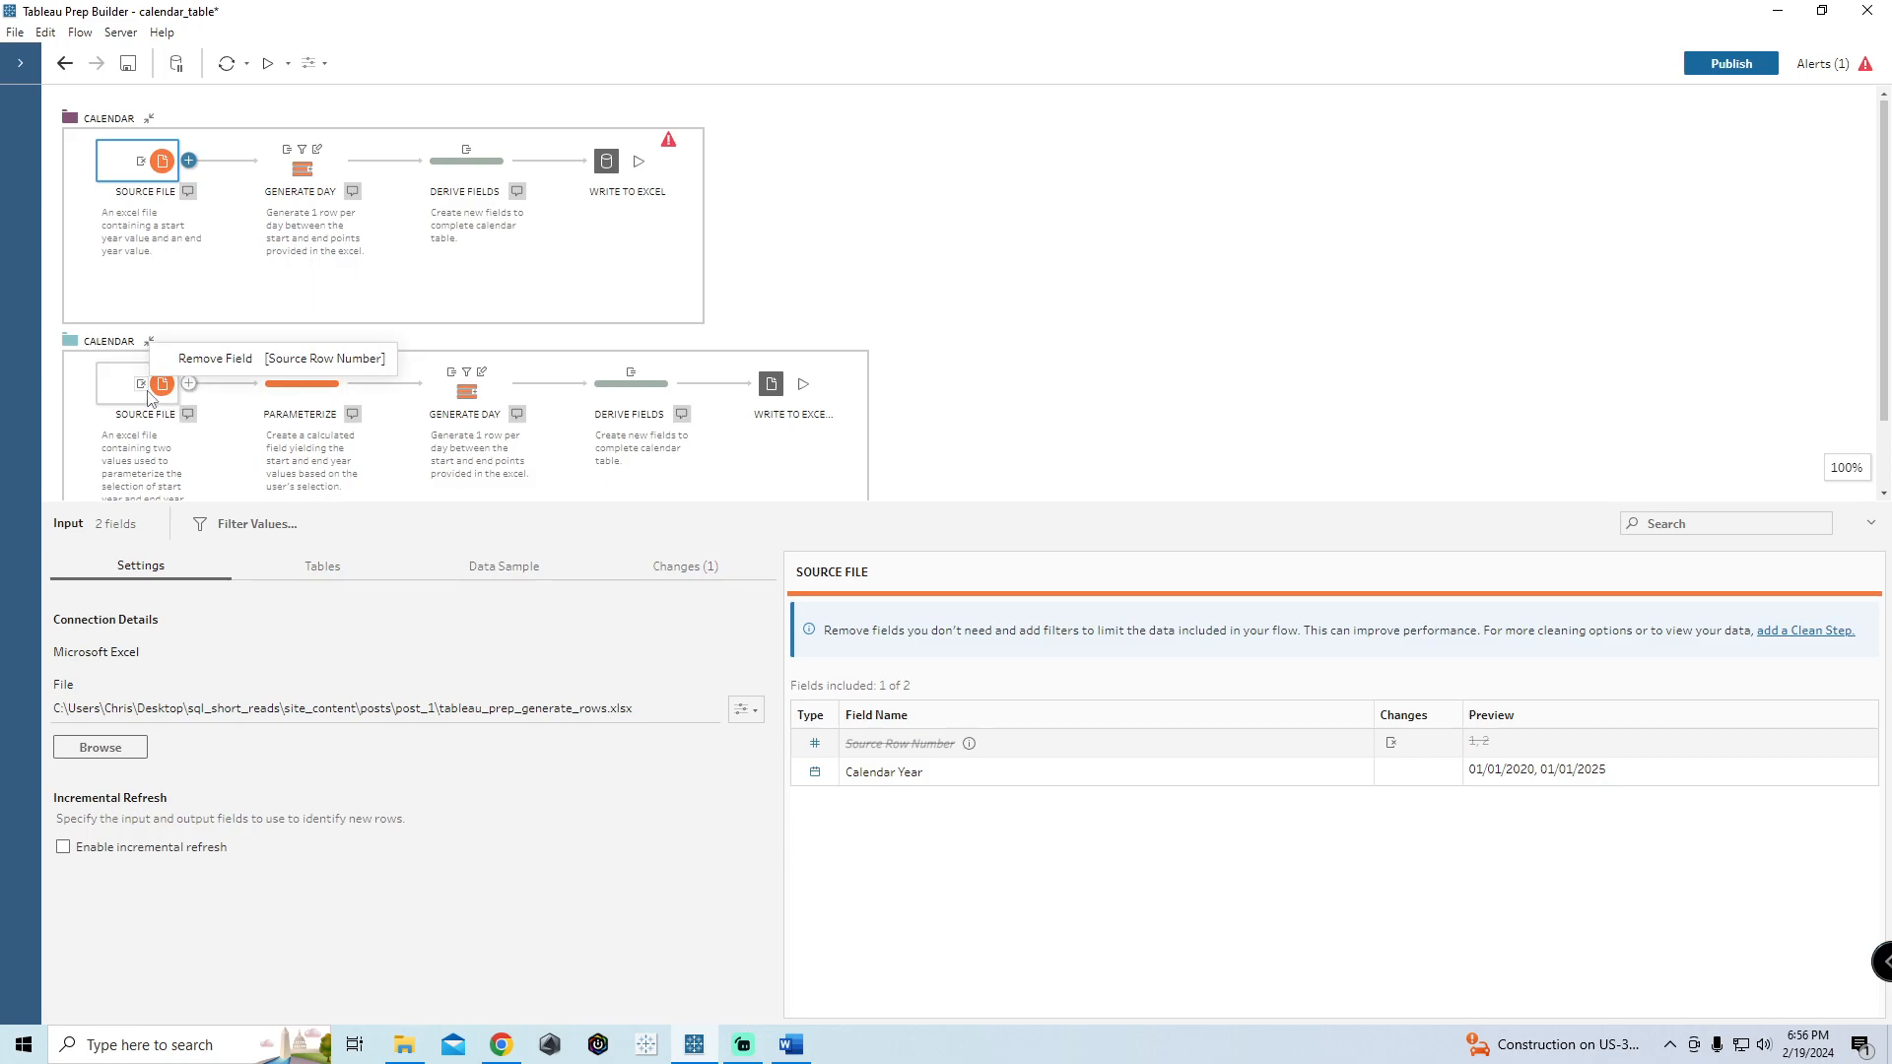
scroll(784, 463, down, 1)
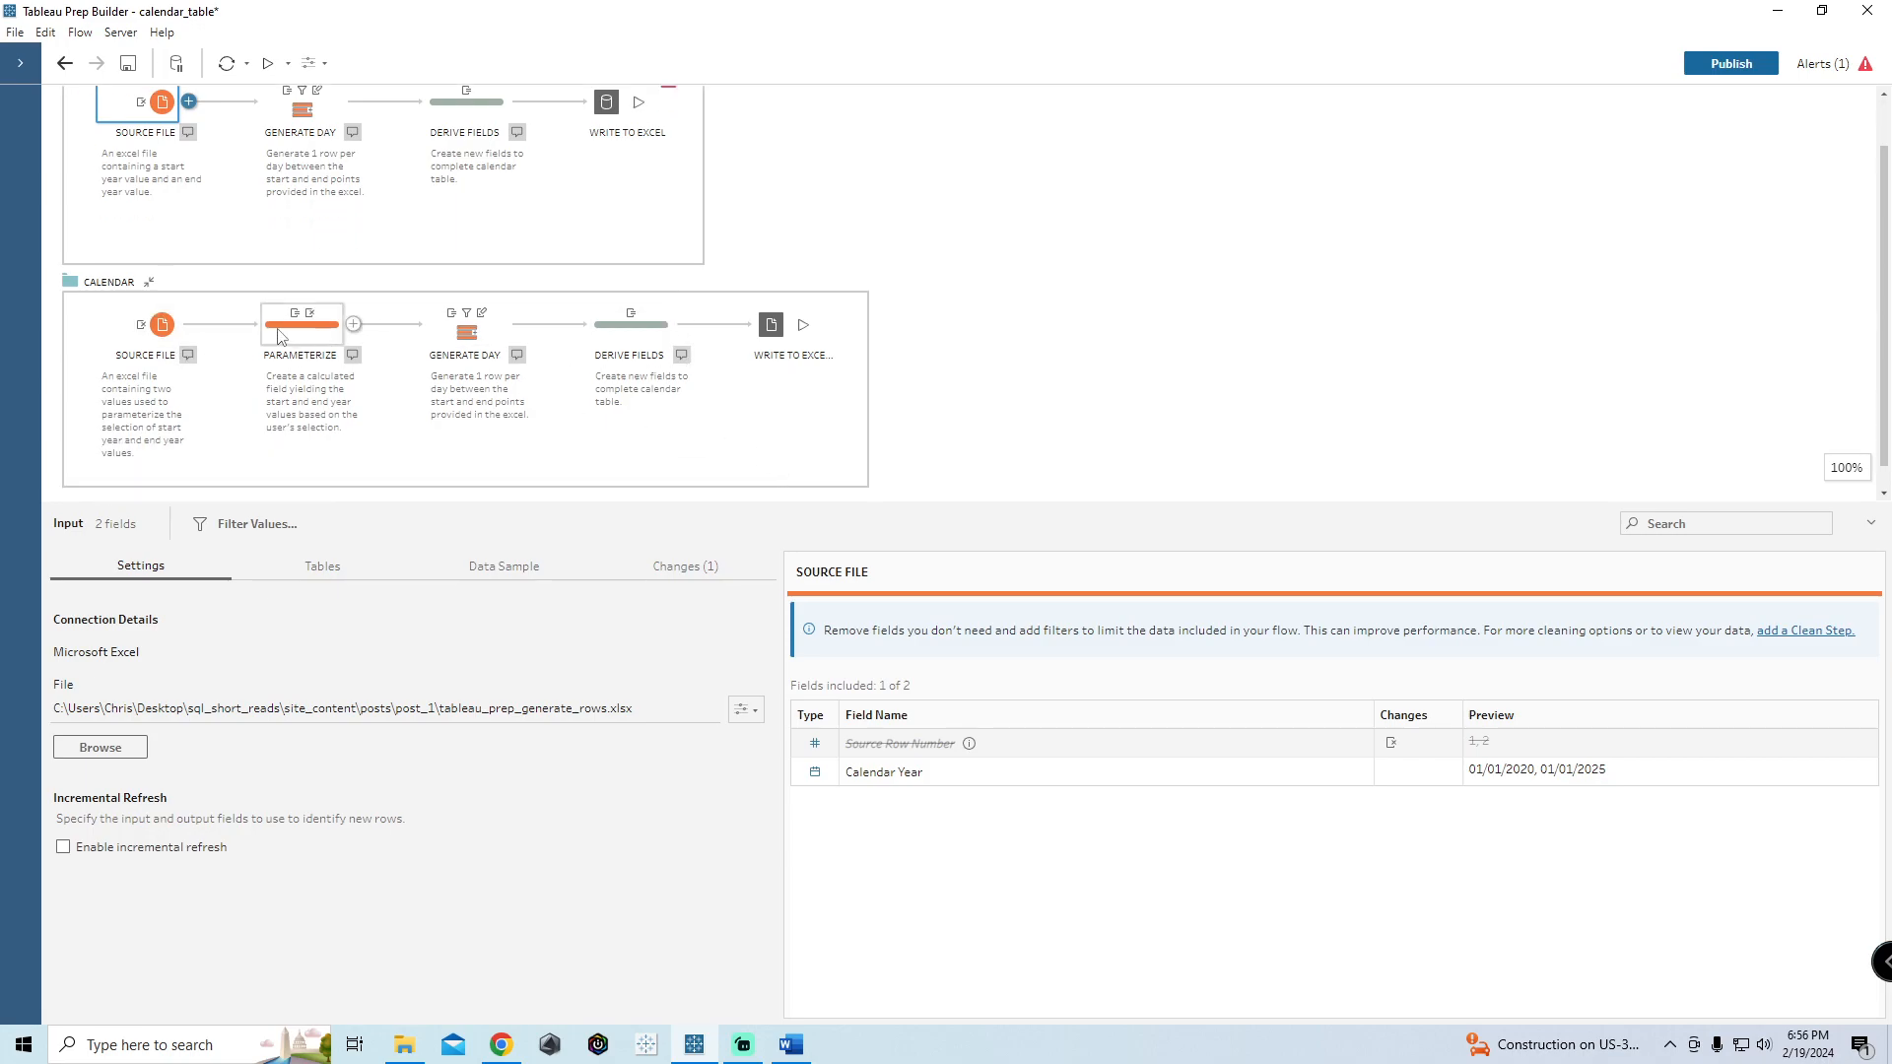